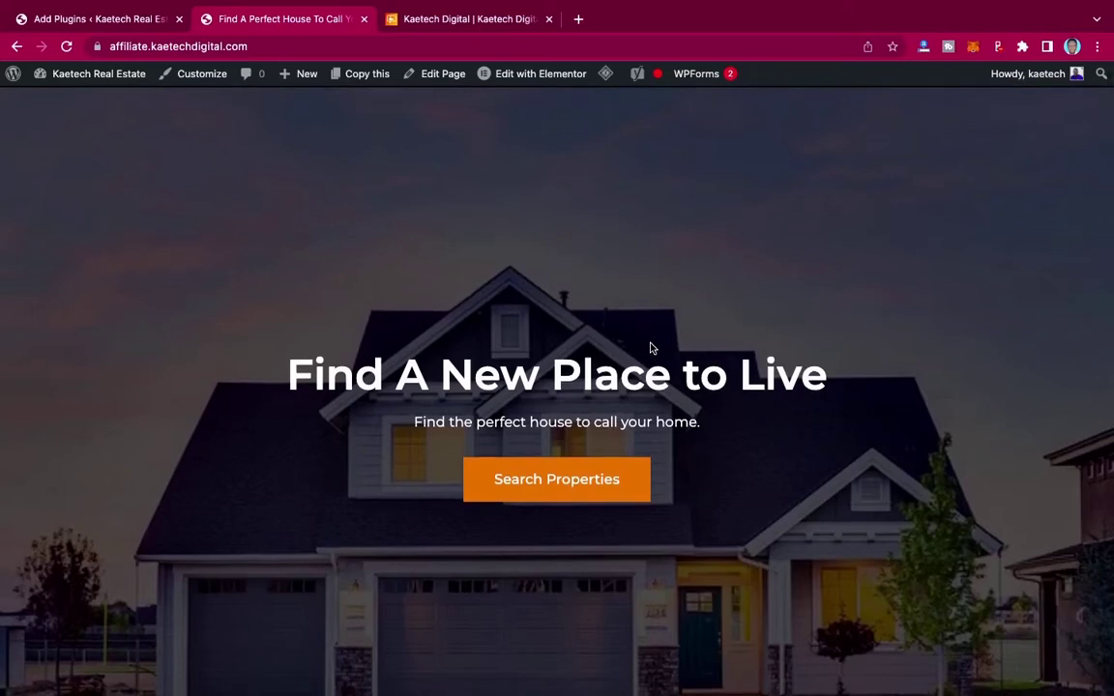
{"action": "scroll", "coordinate": [651, 348], "scroll_direction": "up", "scroll_amount": 2}
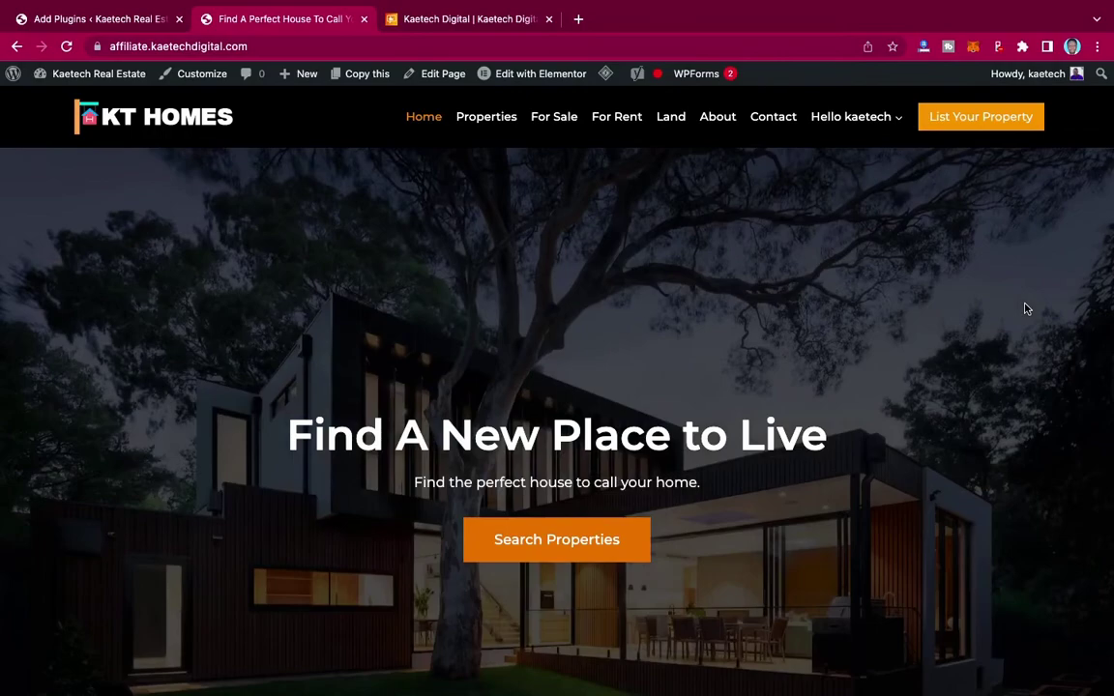
{"action": "scroll", "coordinate": [1024, 308], "scroll_direction": "down", "scroll_amount": 10}
{"action": "scroll", "coordinate": [1025, 308], "scroll_direction": "up", "scroll_amount": 10}
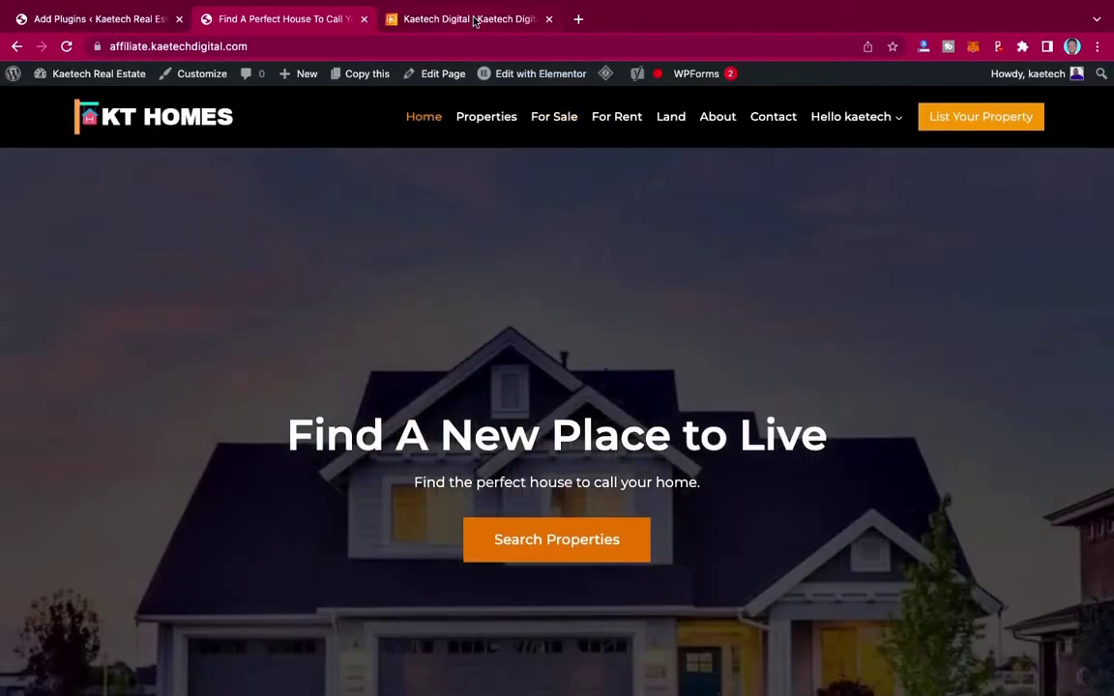
Step: On the Kaetech Digital site, switch the language to French and examine the translated home page from header to footer
{"action": "left_click", "coordinate": [474, 19]}
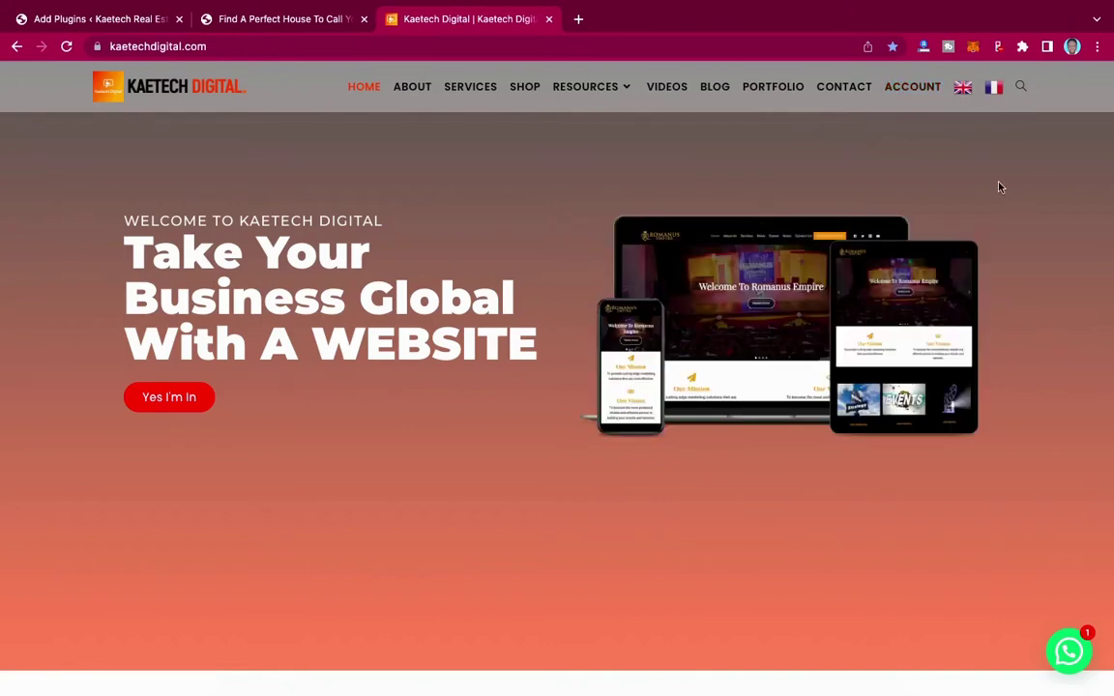
{"action": "left_click", "coordinate": [998, 88]}
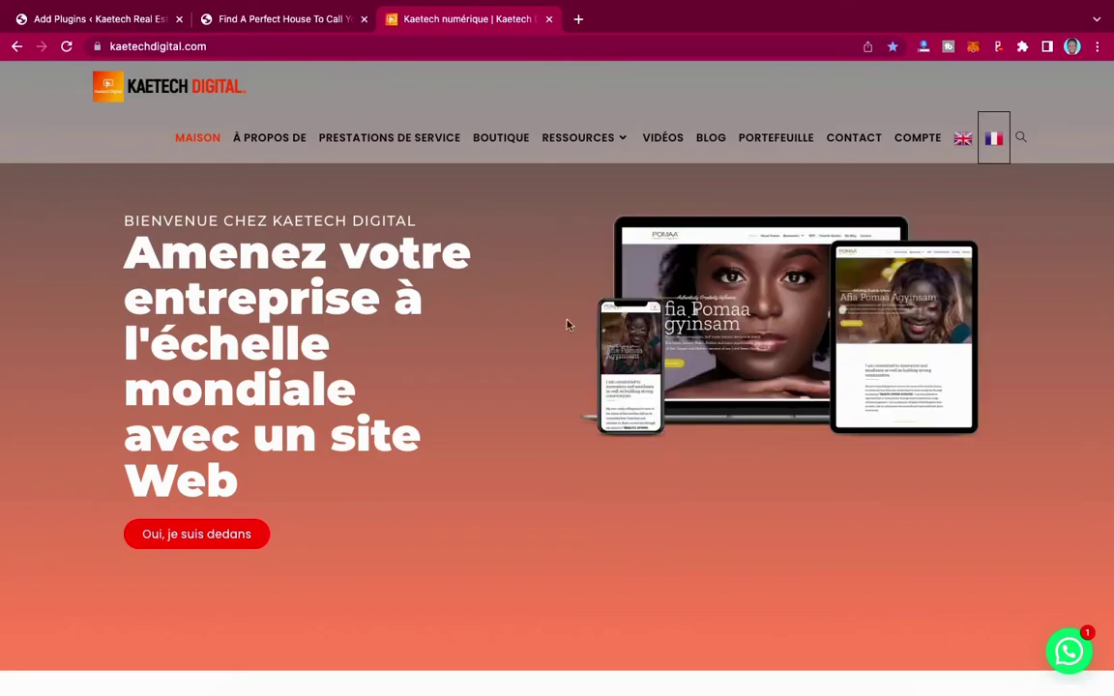
{"action": "scroll", "coordinate": [630, 501], "scroll_direction": "down", "scroll_amount": 7}
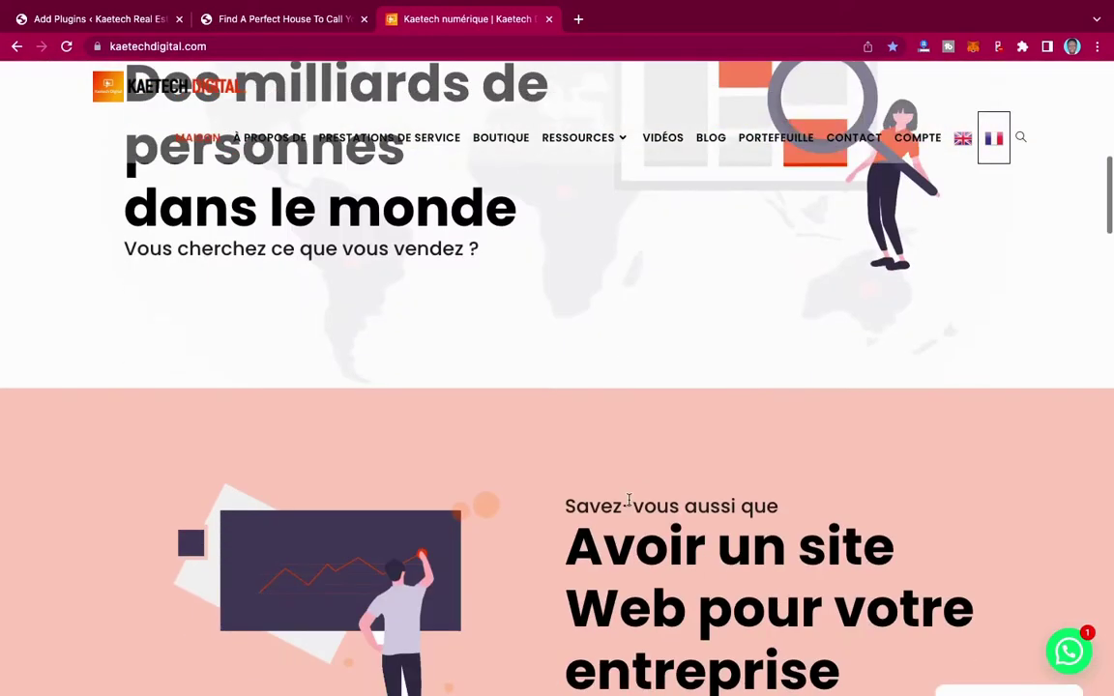
{"action": "scroll", "coordinate": [628, 504], "scroll_direction": "up", "scroll_amount": 3}
{"action": "scroll", "coordinate": [629, 504], "scroll_direction": "down", "scroll_amount": 8}
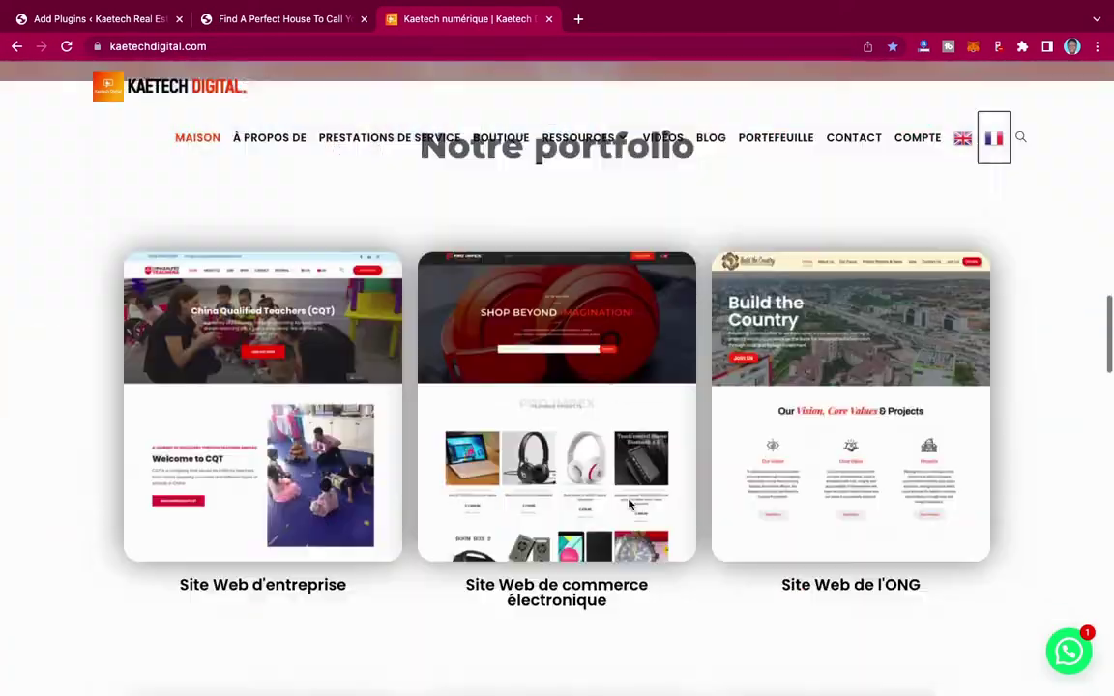
{"action": "scroll", "coordinate": [628, 504], "scroll_direction": "up", "scroll_amount": 3}
{"action": "scroll", "coordinate": [628, 504], "scroll_direction": "up", "scroll_amount": 10}
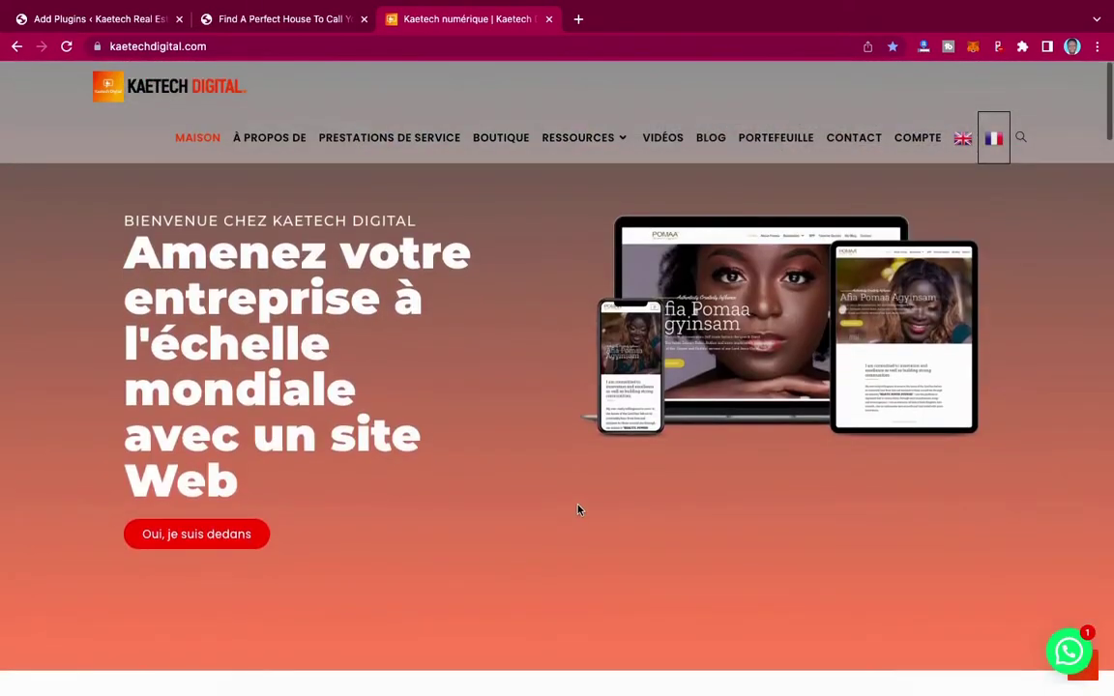
{"action": "scroll", "coordinate": [578, 509], "scroll_direction": "down", "scroll_amount": 12}
{"action": "scroll", "coordinate": [578, 509], "scroll_direction": "down", "scroll_amount": 5}
{"action": "scroll", "coordinate": [479, 586], "scroll_direction": "down", "scroll_amount": 5}
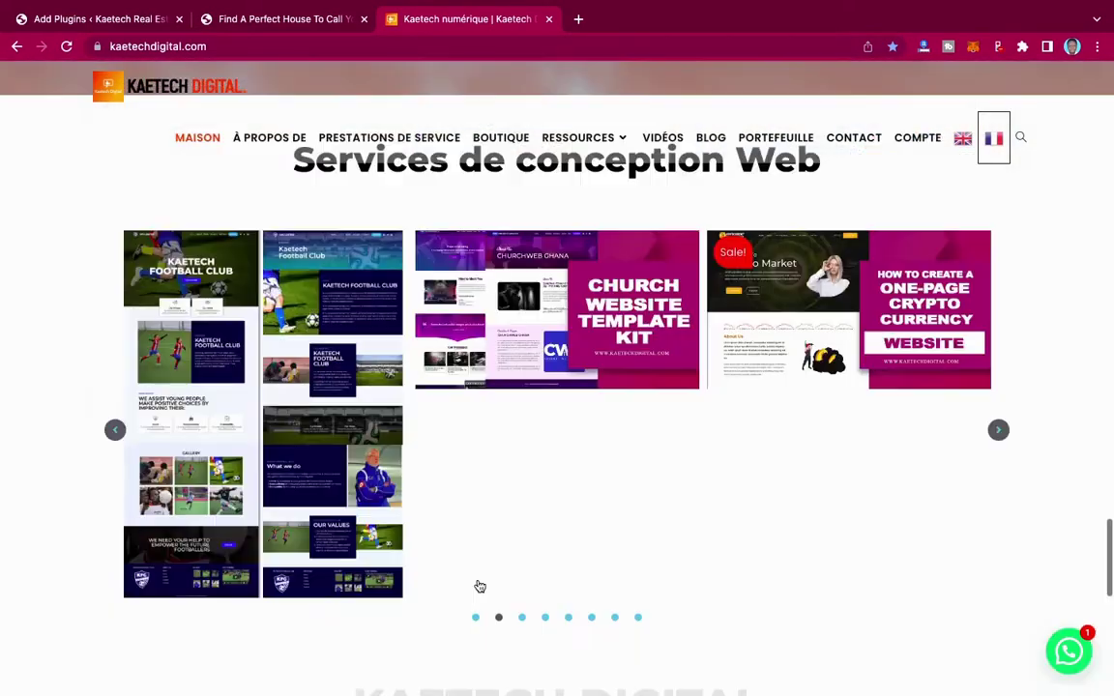
{"action": "scroll", "coordinate": [479, 586], "scroll_direction": "down", "scroll_amount": 6}
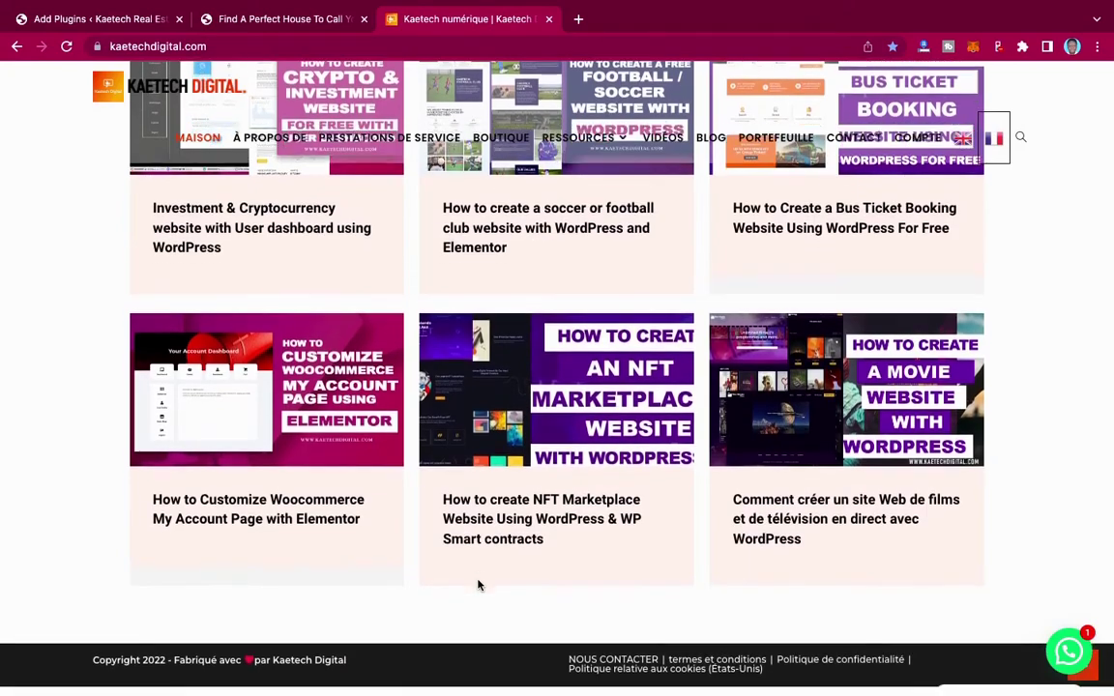
{"action": "scroll", "coordinate": [478, 584], "scroll_direction": "up", "scroll_amount": 10}
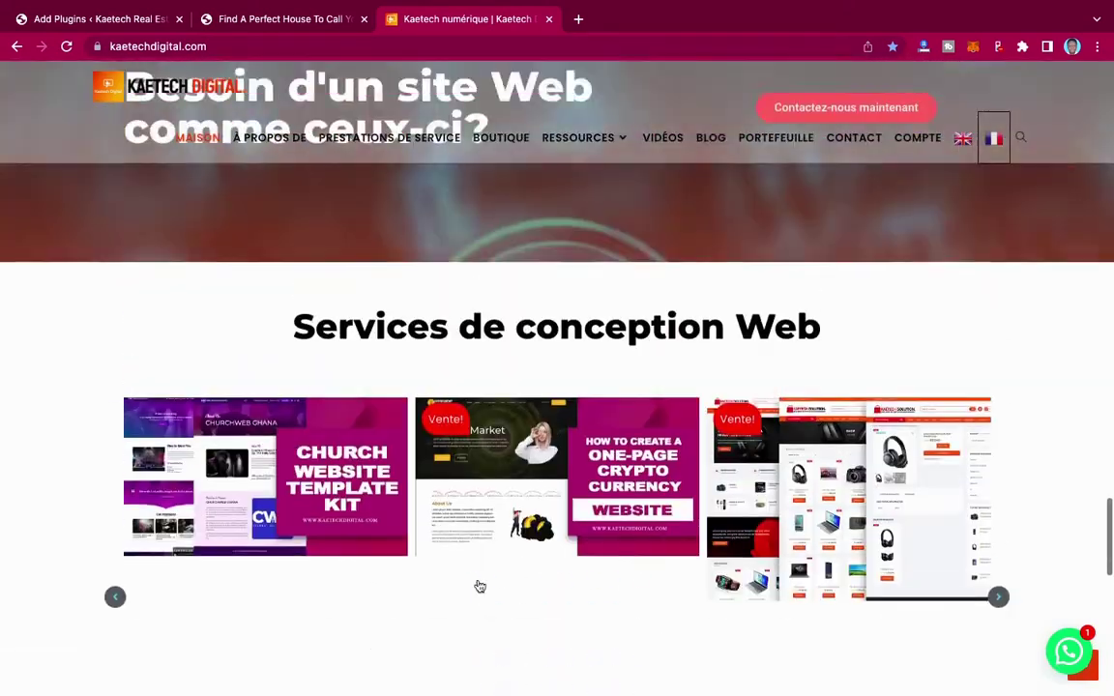
{"action": "scroll", "coordinate": [477, 584], "scroll_direction": "up", "scroll_amount": 12}
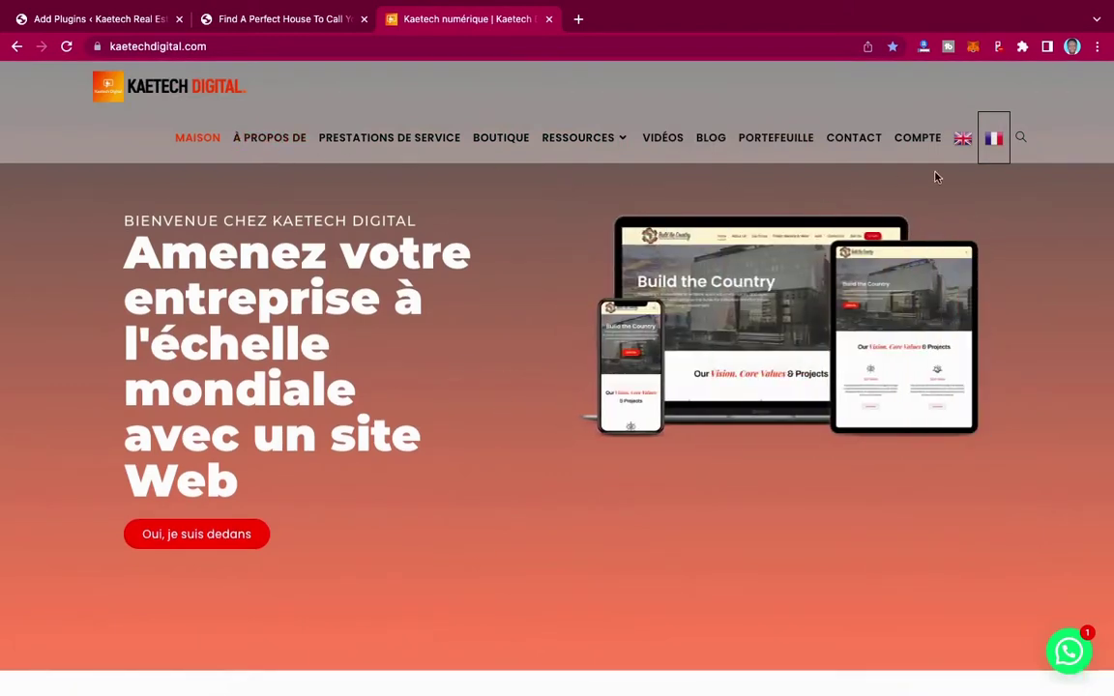
Step: Switch the Kaetech Digital site back to English and look over the home page content
{"action": "left_click", "coordinate": [962, 141]}
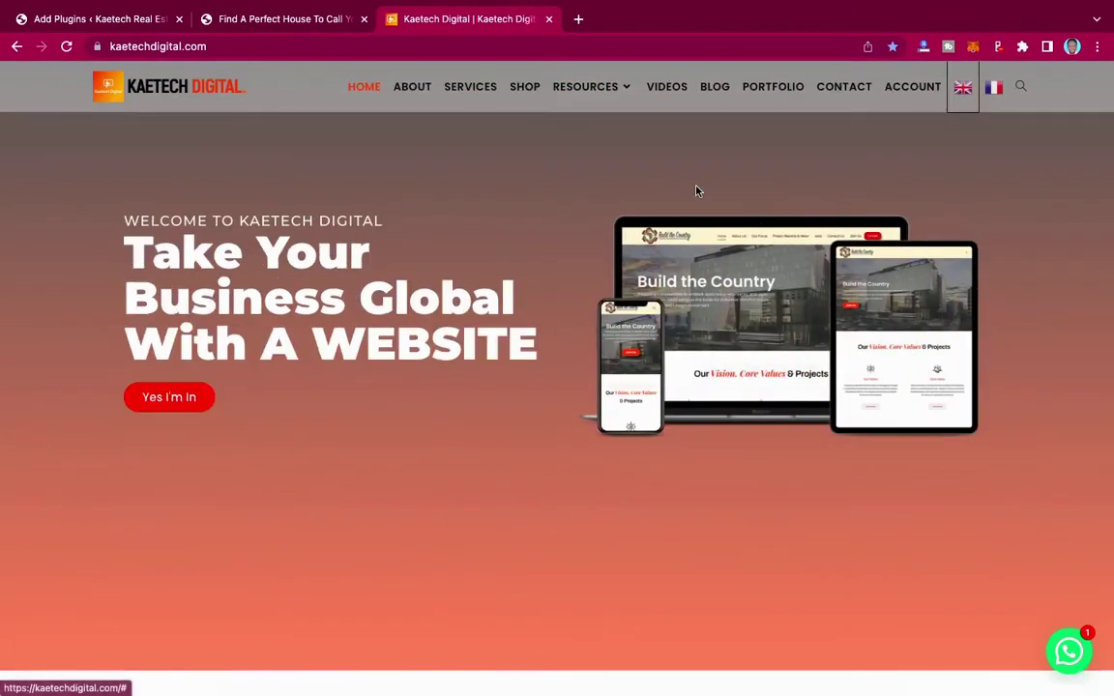
{"action": "scroll", "coordinate": [448, 274], "scroll_direction": "down", "scroll_amount": 20}
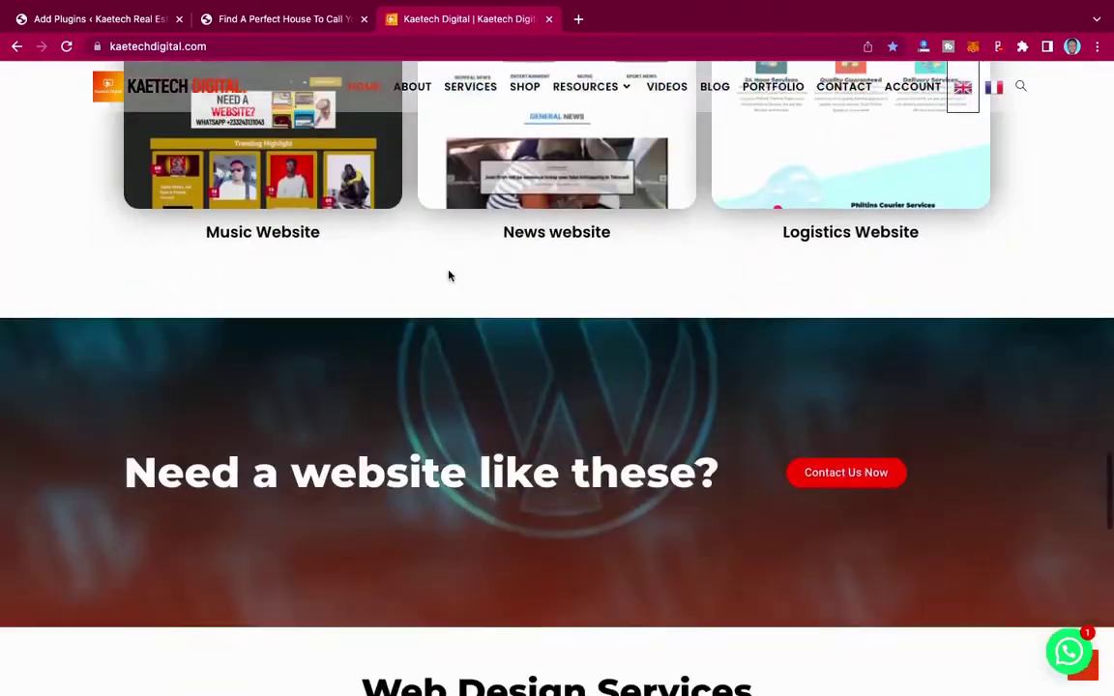
{"action": "scroll", "coordinate": [449, 276], "scroll_direction": "up", "scroll_amount": 20}
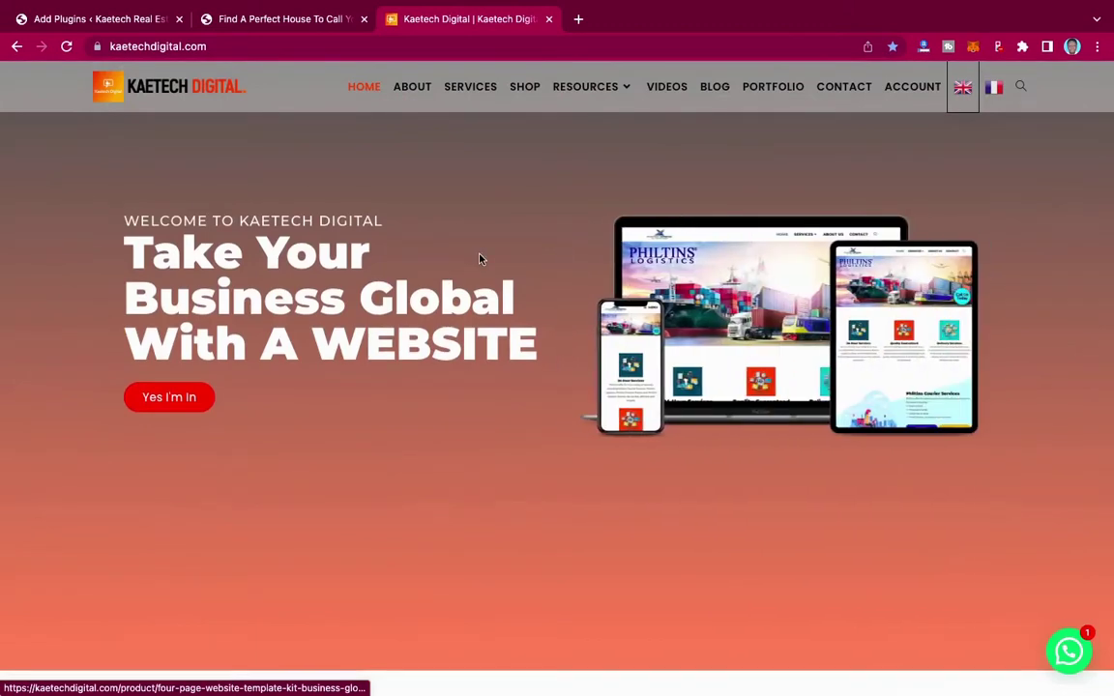
Step: In the real estate site's WordPress admin, start adding a new plugin and search the plugin directory for "google translate"
{"action": "left_click", "coordinate": [277, 21]}
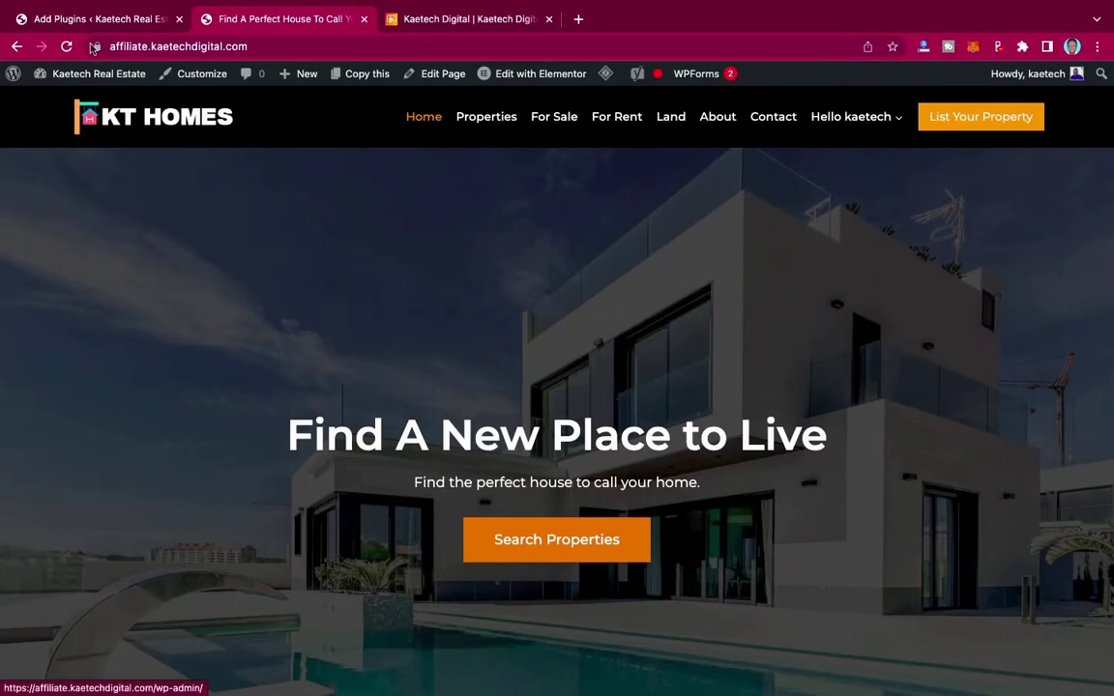
{"action": "left_click", "coordinate": [85, 20]}
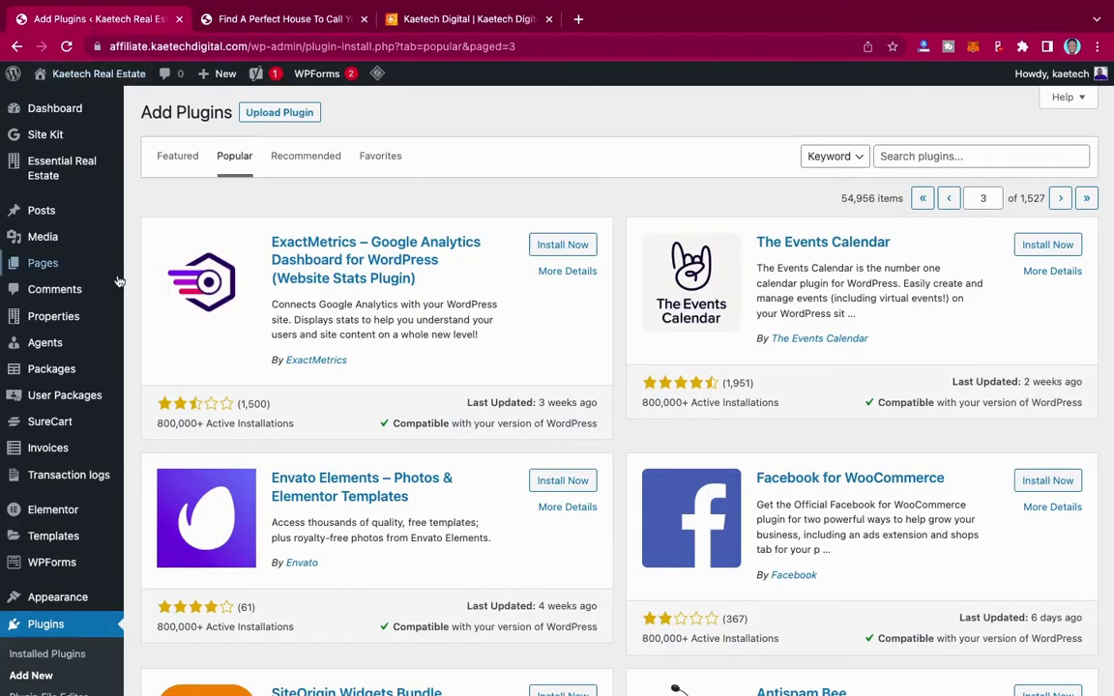
{"action": "scroll", "coordinate": [39, 580], "scroll_direction": "down", "scroll_amount": 3}
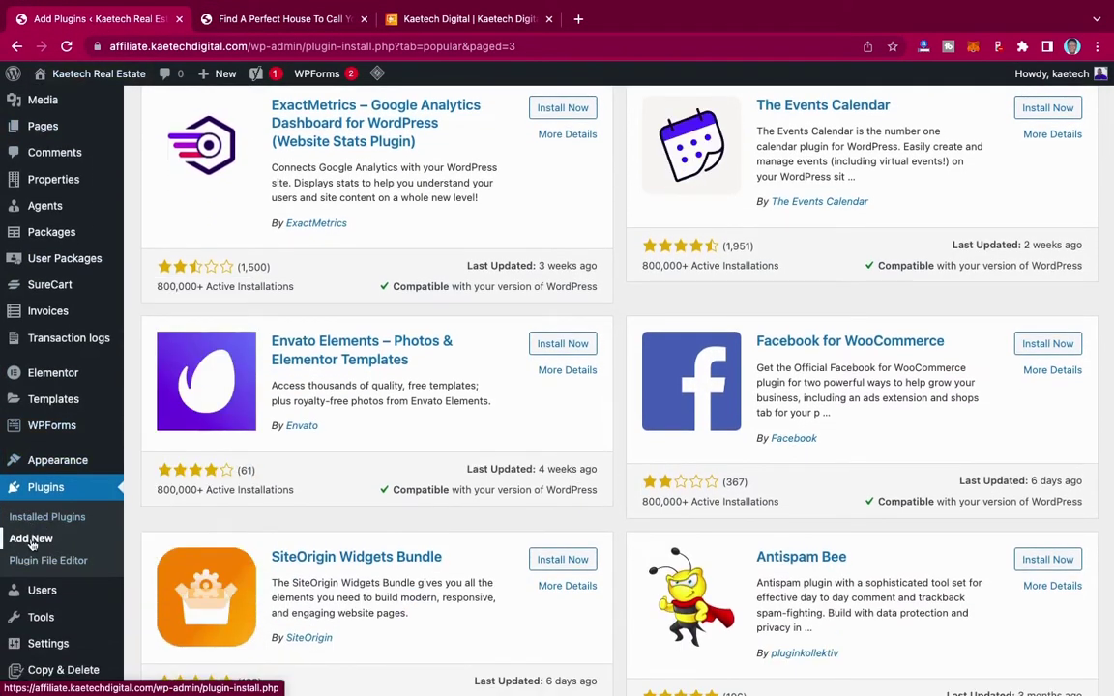
{"action": "left_click", "coordinate": [32, 540]}
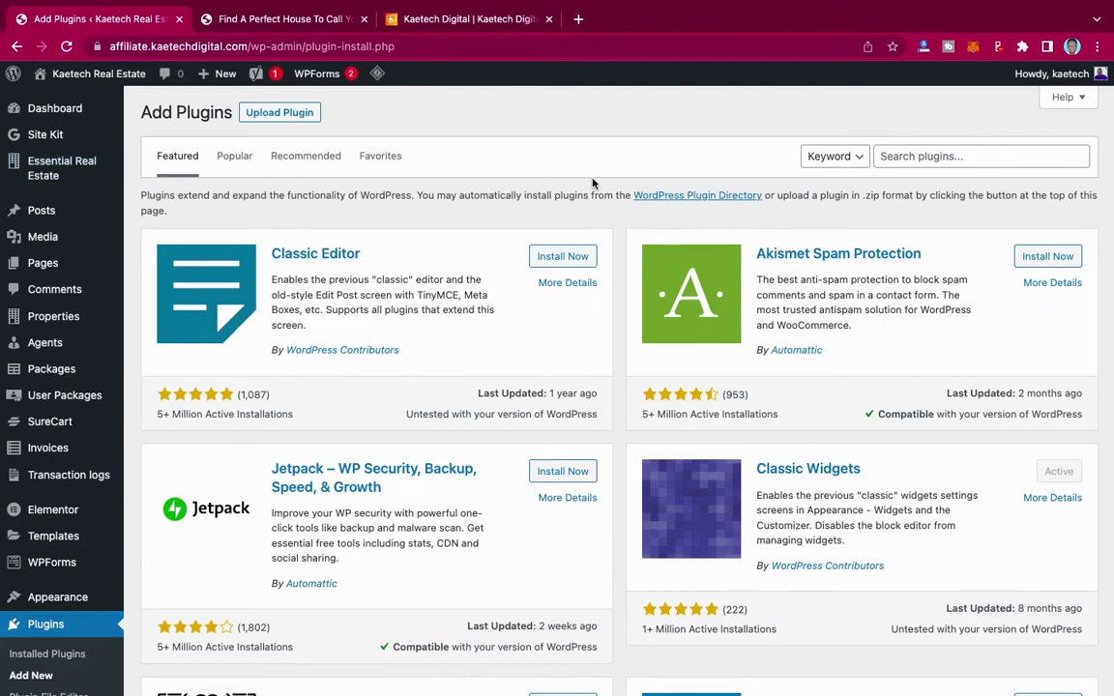
{"action": "left_click", "coordinate": [900, 162]}
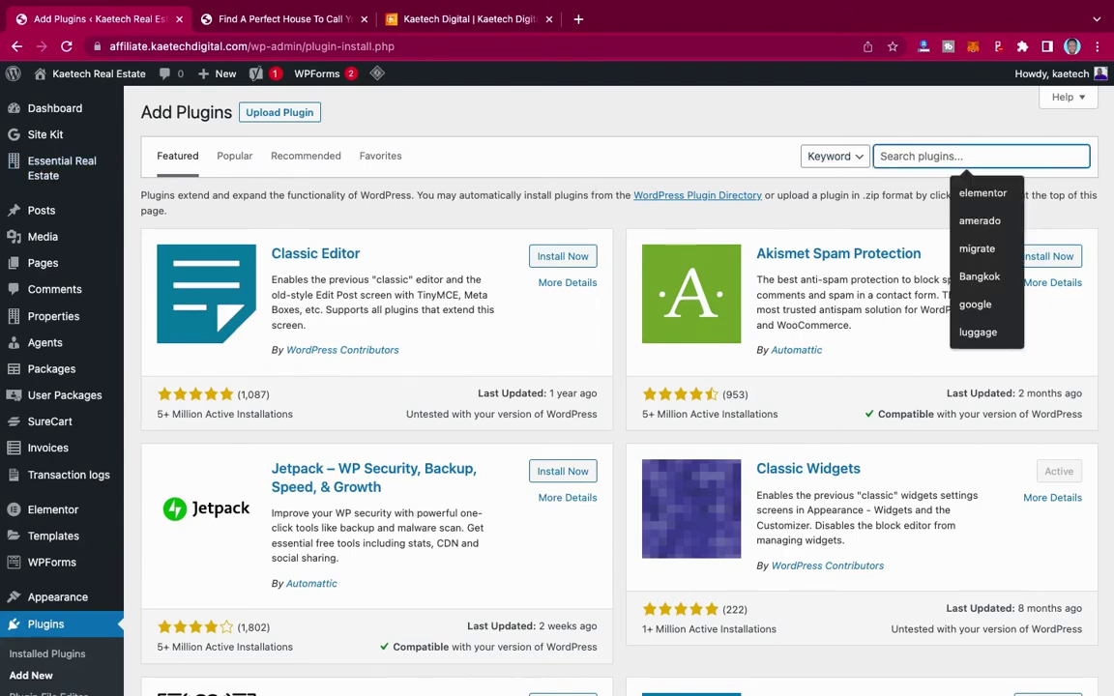
{"action": "type", "text": "google translate"}
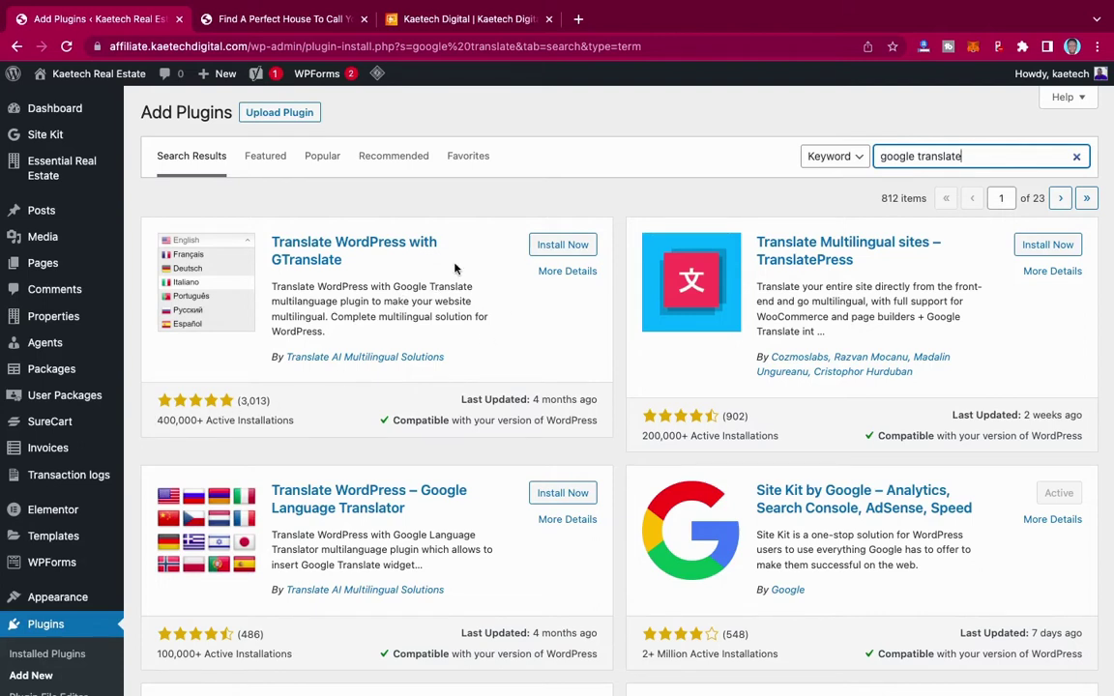
Step: Install and activate the Translate WordPress with GTranslate plugin, and open its settings
{"action": "left_click", "coordinate": [568, 248]}
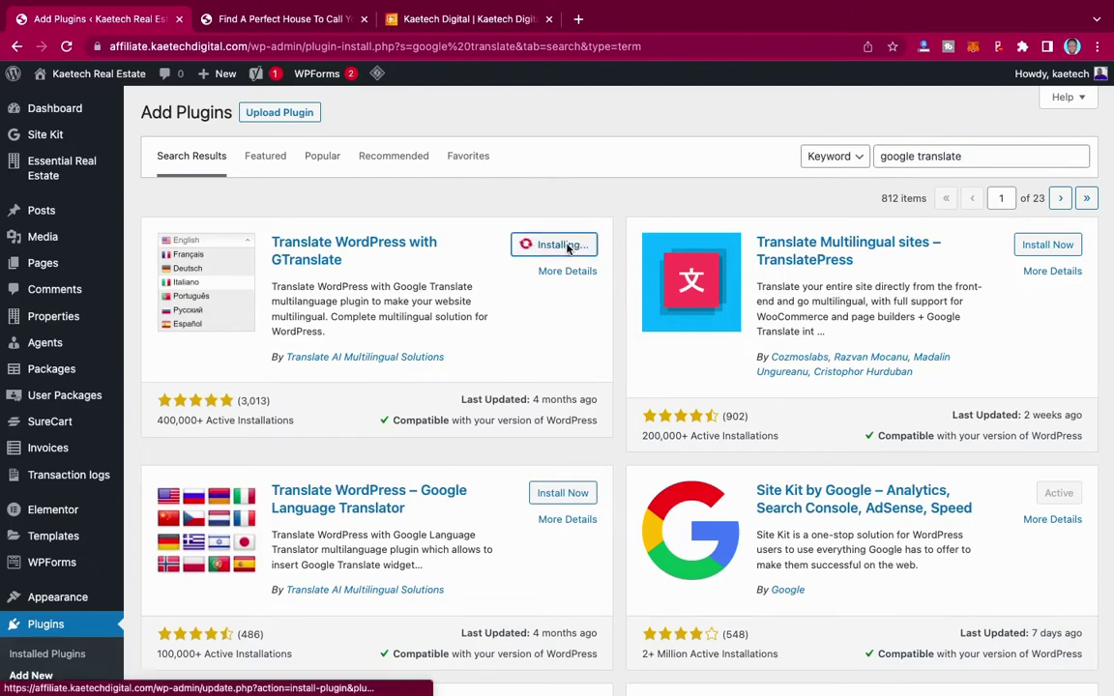
{"action": "left_click", "coordinate": [570, 244]}
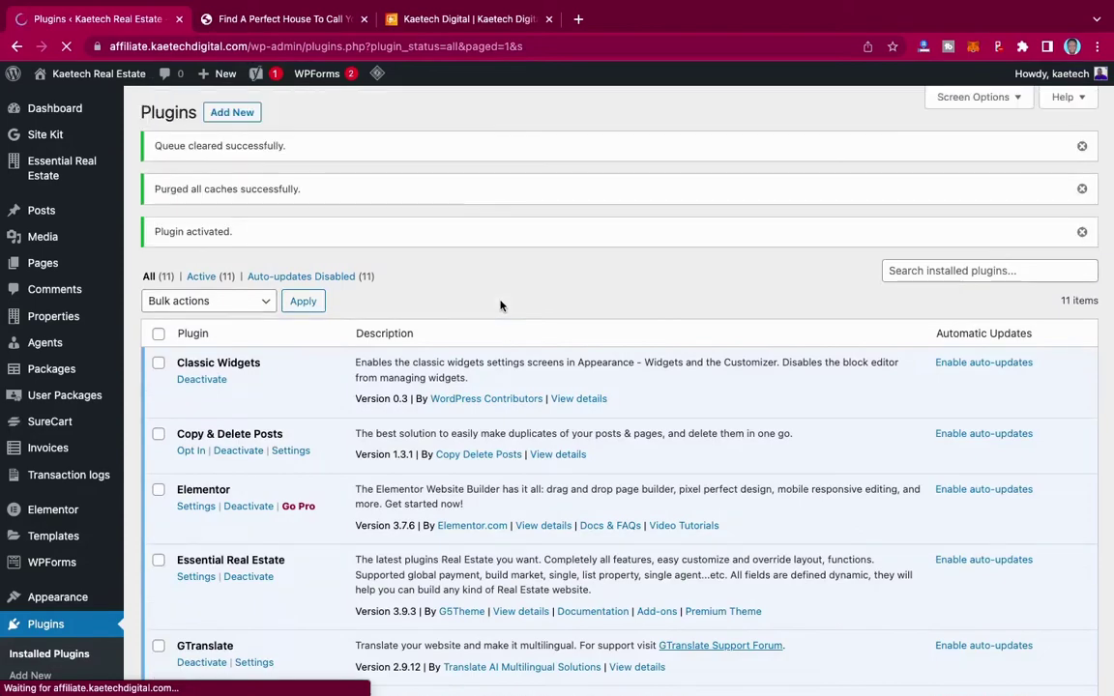
{"action": "scroll", "coordinate": [500, 306], "scroll_direction": "down", "scroll_amount": 5}
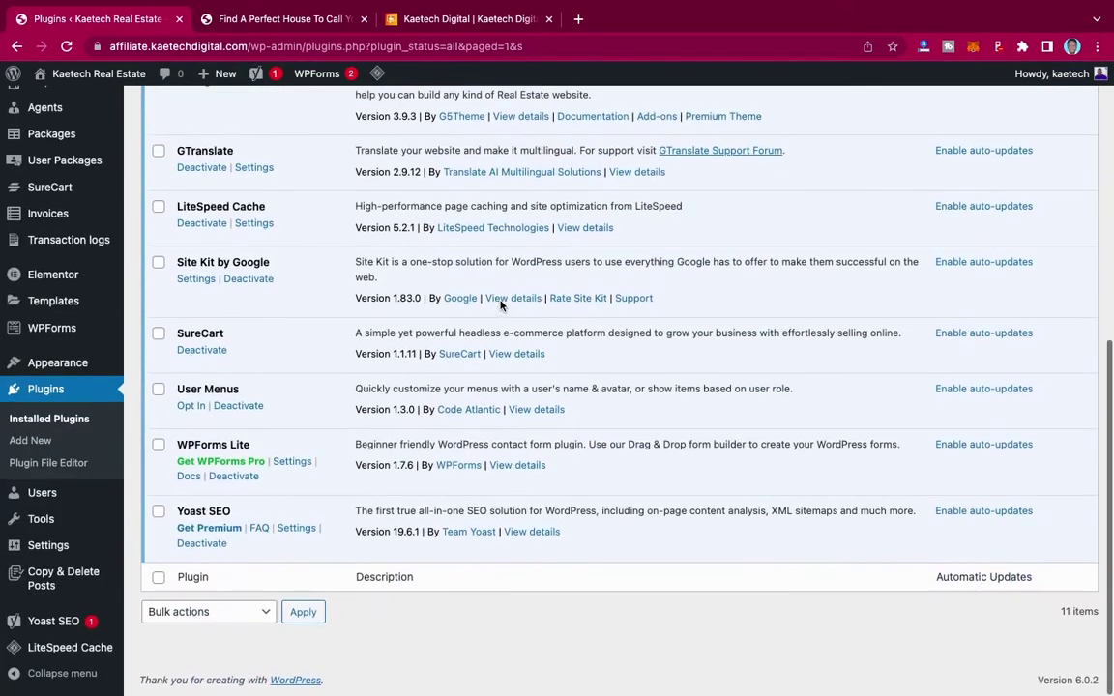
{"action": "scroll", "coordinate": [309, 305], "scroll_direction": "up", "scroll_amount": 2}
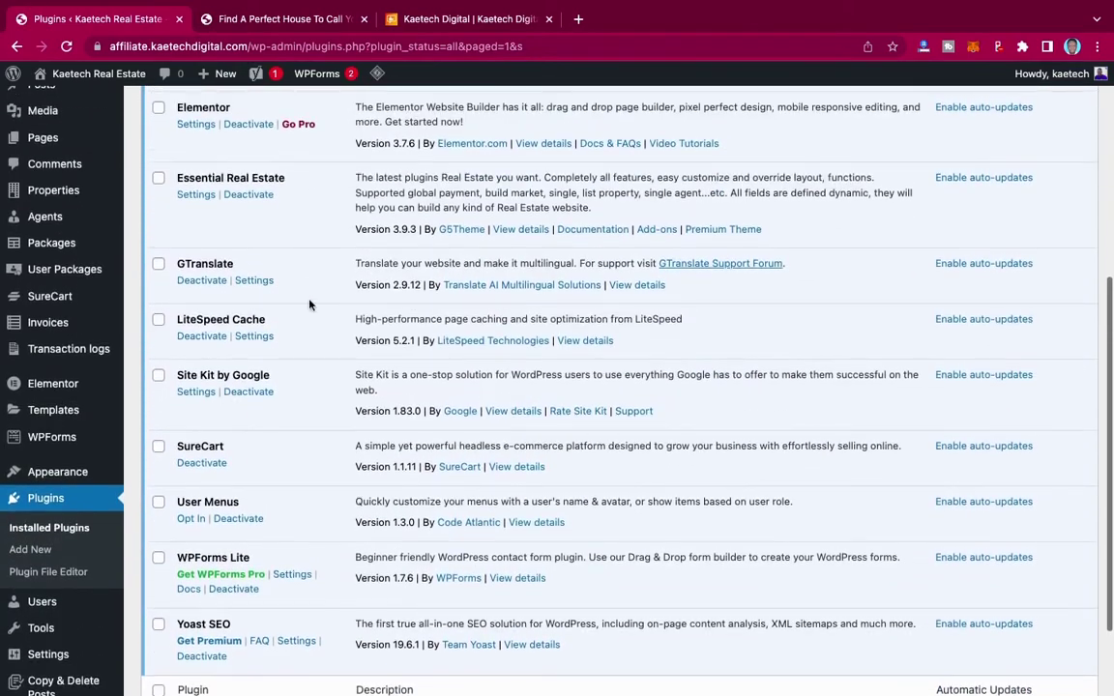
{"action": "left_click", "coordinate": [257, 280]}
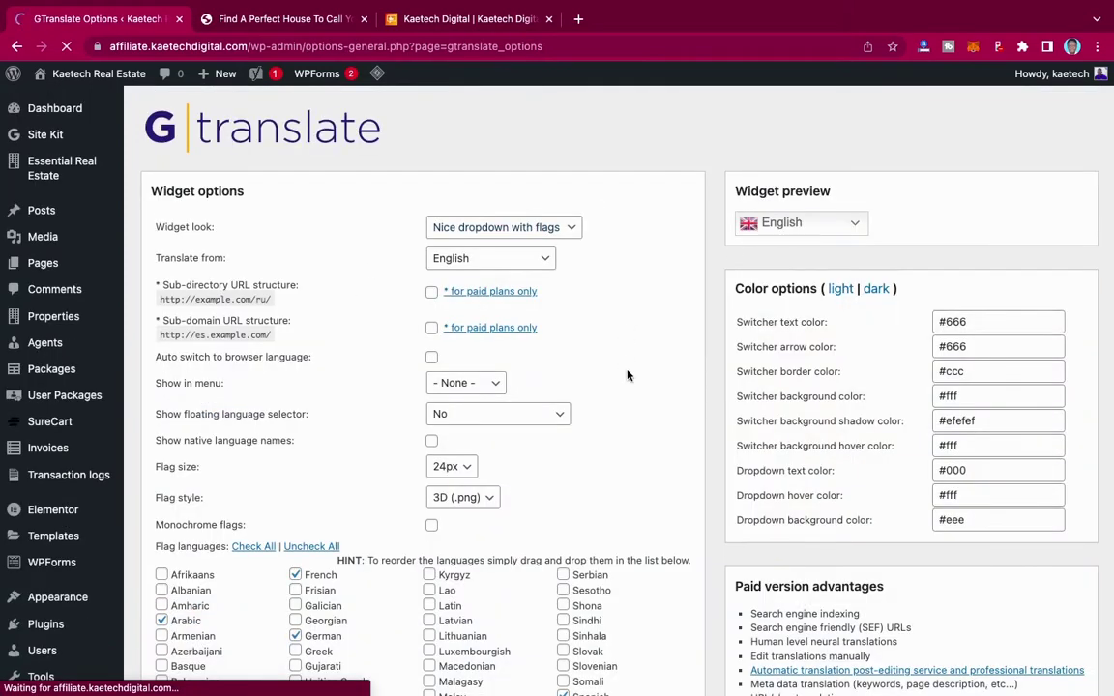
Step: Examine GTranslate's widget options, flag language list and alternative flags
{"action": "scroll", "coordinate": [626, 375], "scroll_direction": "down", "scroll_amount": 3}
{"action": "scroll", "coordinate": [627, 375], "scroll_direction": "up", "scroll_amount": 3}
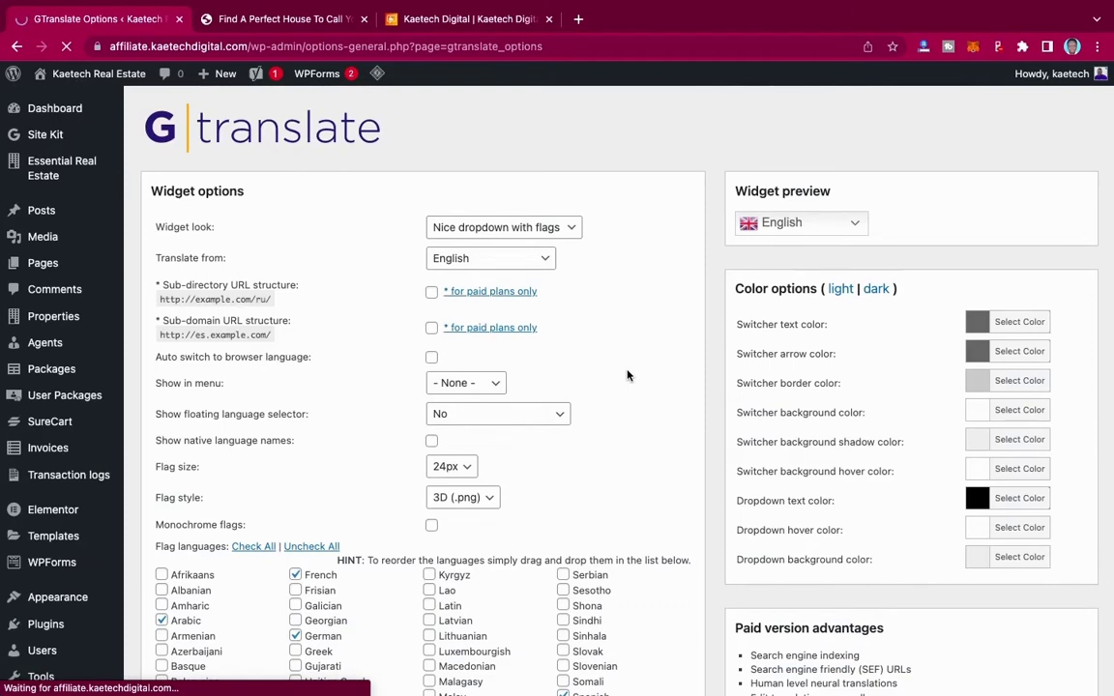
{"action": "scroll", "coordinate": [626, 375], "scroll_direction": "down", "scroll_amount": 6}
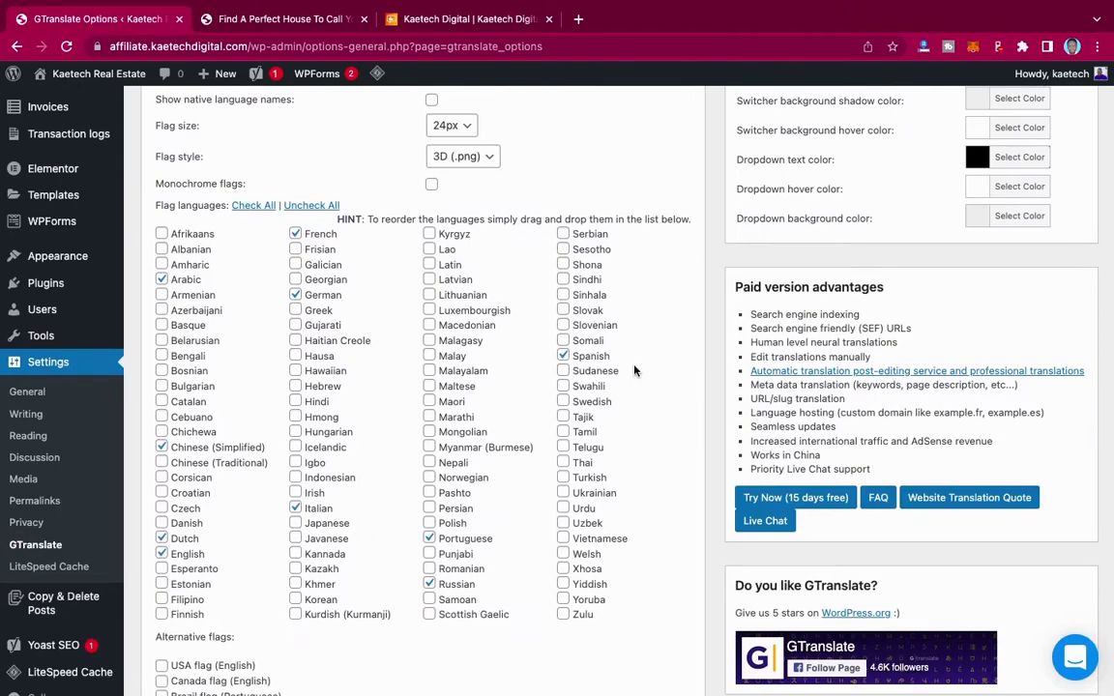
{"action": "scroll", "coordinate": [634, 371], "scroll_direction": "down", "scroll_amount": 5}
{"action": "scroll", "coordinate": [634, 370], "scroll_direction": "up", "scroll_amount": 2}
{"action": "scroll", "coordinate": [634, 370], "scroll_direction": "up", "scroll_amount": 4}
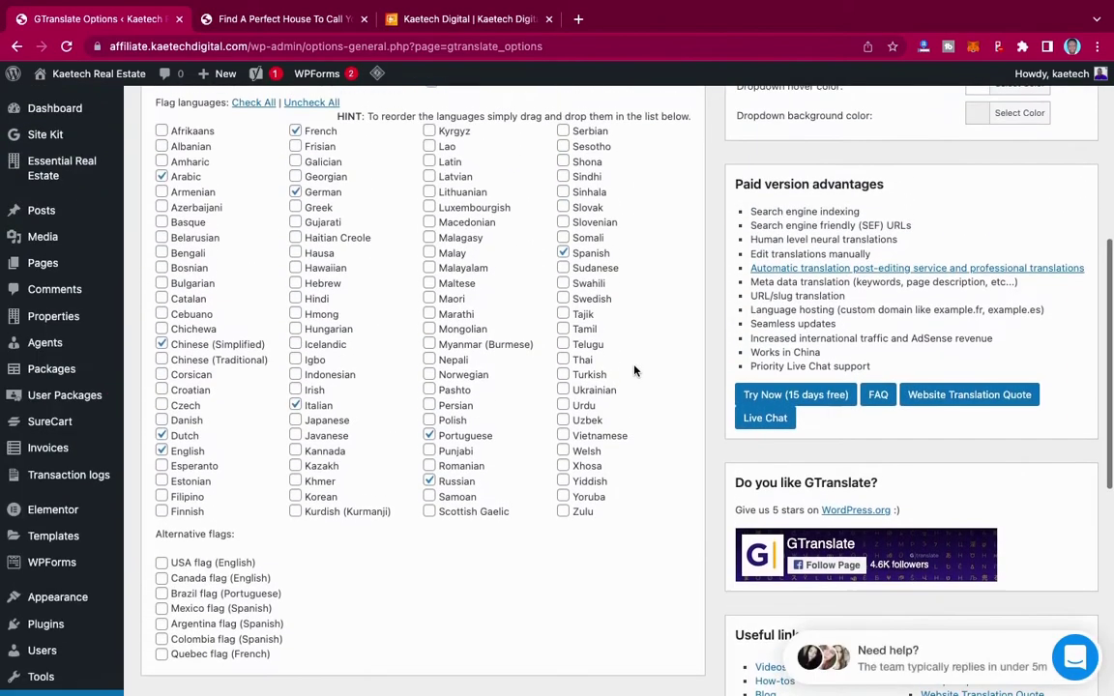
{"action": "scroll", "coordinate": [634, 370], "scroll_direction": "up", "scroll_amount": 5}
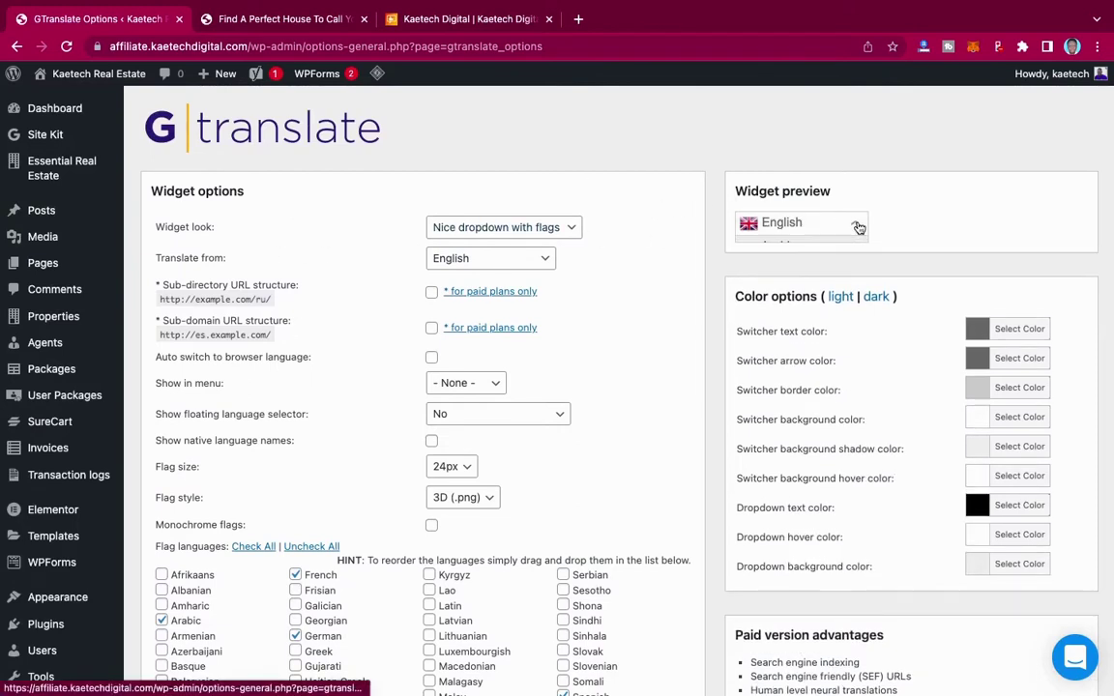
Step: Examine the languages offered by the dropdown in the GTranslate widget preview
{"action": "left_click", "coordinate": [855, 226]}
{"action": "scroll", "coordinate": [806, 357], "scroll_direction": "down", "scroll_amount": 3}
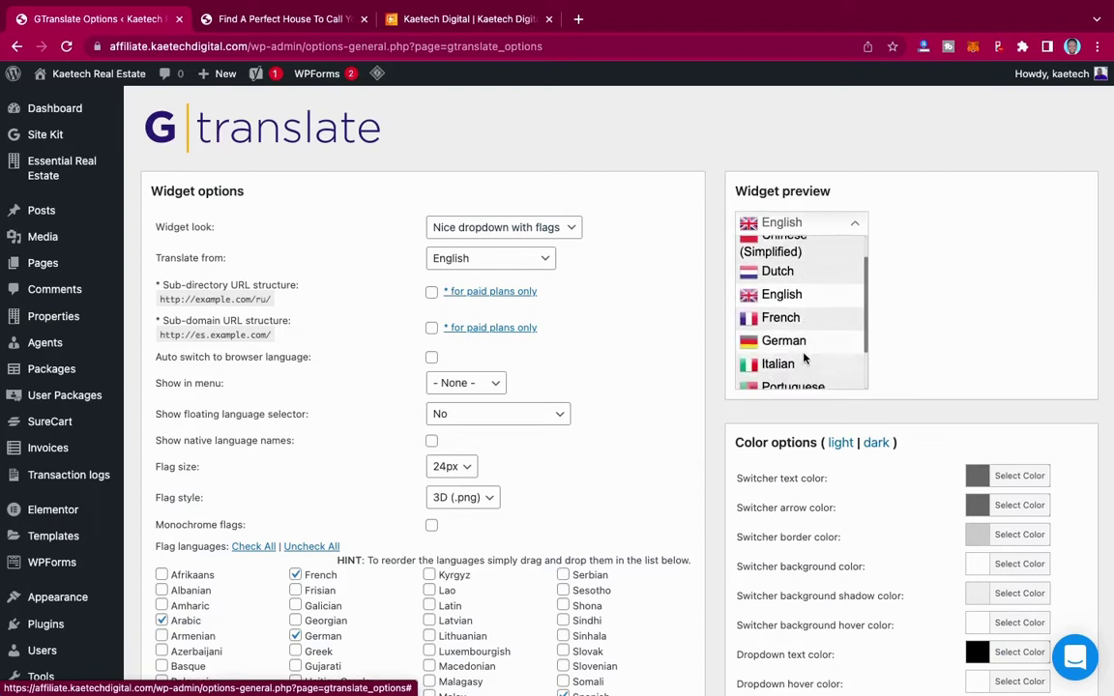
{"action": "scroll", "coordinate": [807, 356], "scroll_direction": "up", "scroll_amount": 3}
{"action": "left_click", "coordinate": [867, 221]}
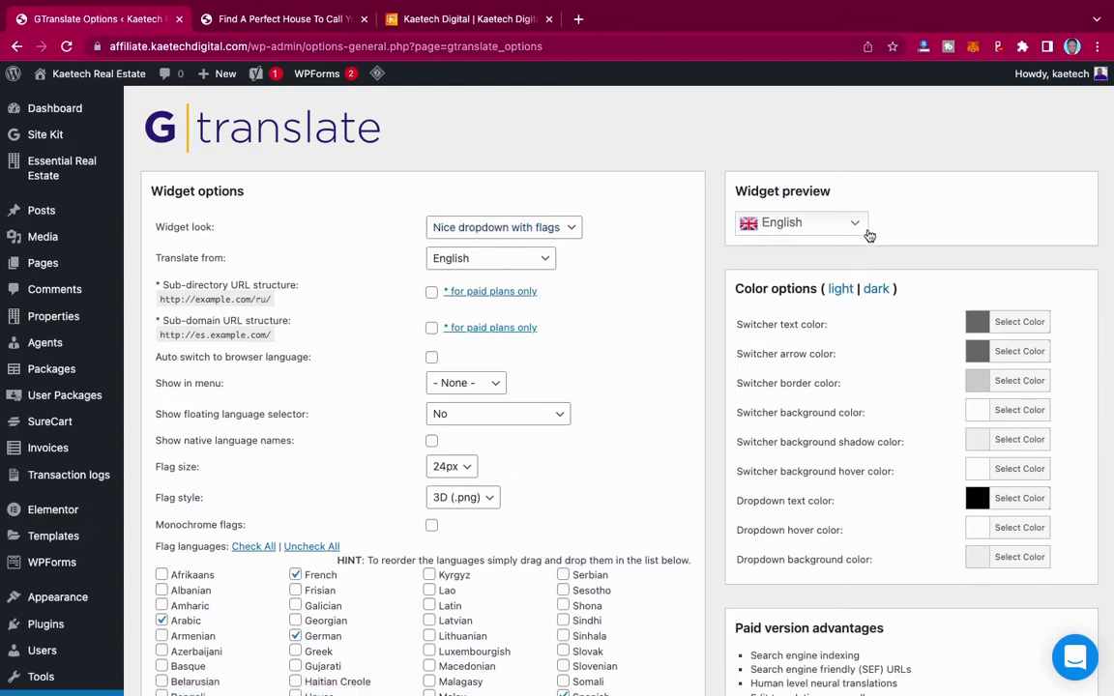
{"action": "left_click", "coordinate": [855, 226]}
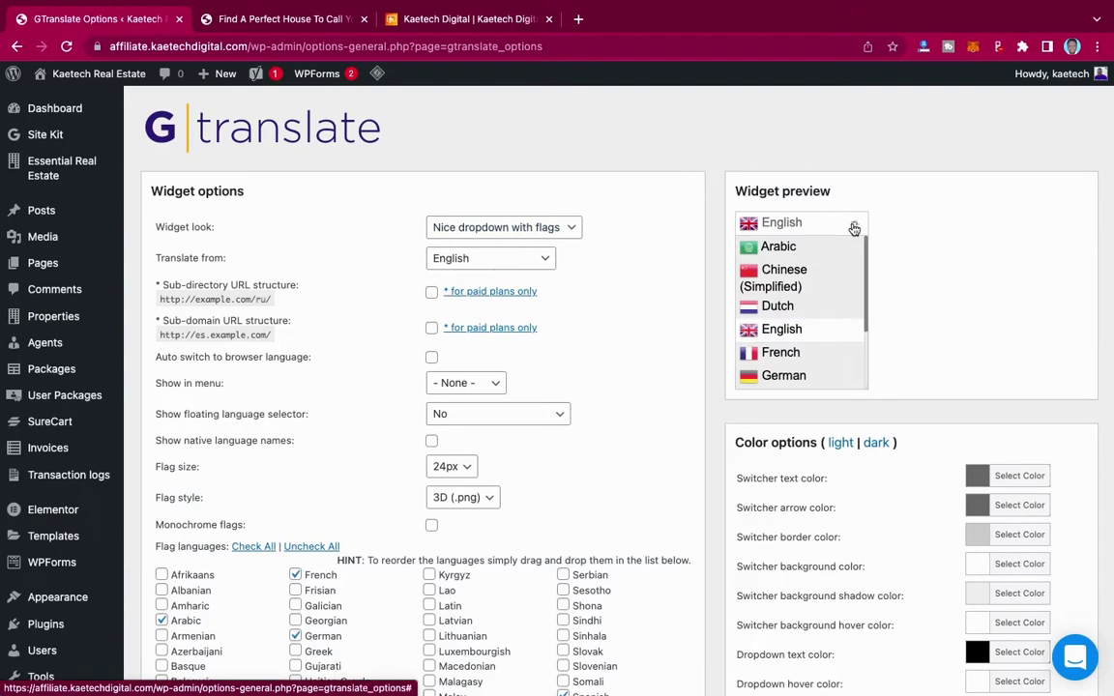
{"action": "left_click", "coordinate": [852, 226]}
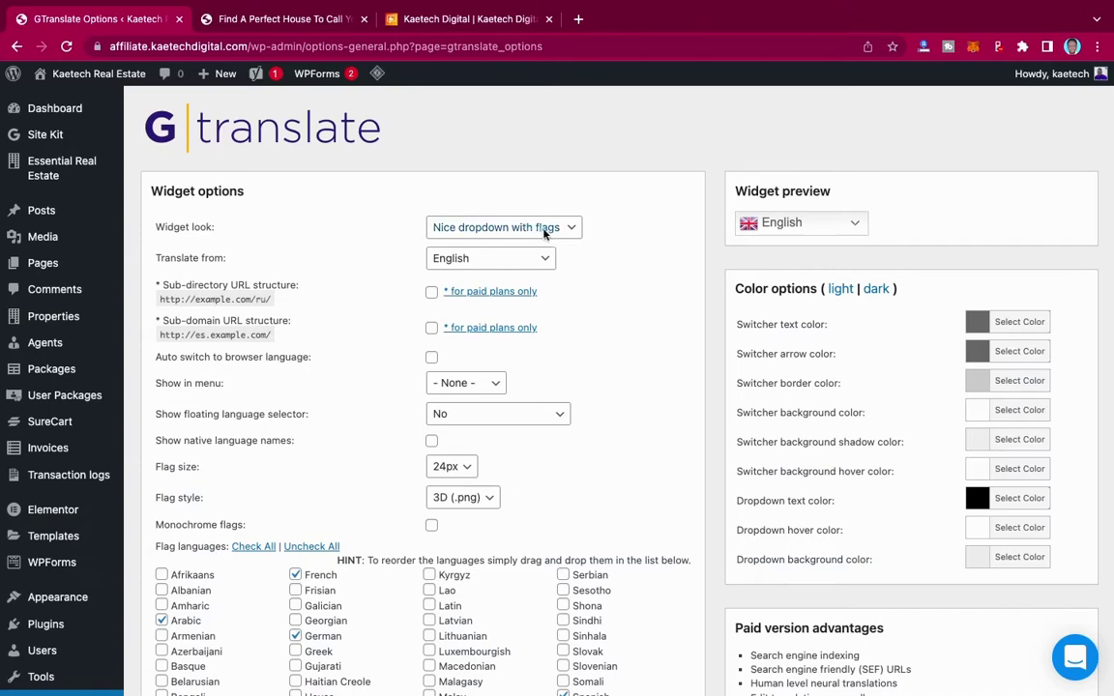
{"action": "left_click", "coordinate": [835, 233]}
{"action": "scroll", "coordinate": [802, 346], "scroll_direction": "down", "scroll_amount": 1}
{"action": "scroll", "coordinate": [802, 347], "scroll_direction": "down", "scroll_amount": 1}
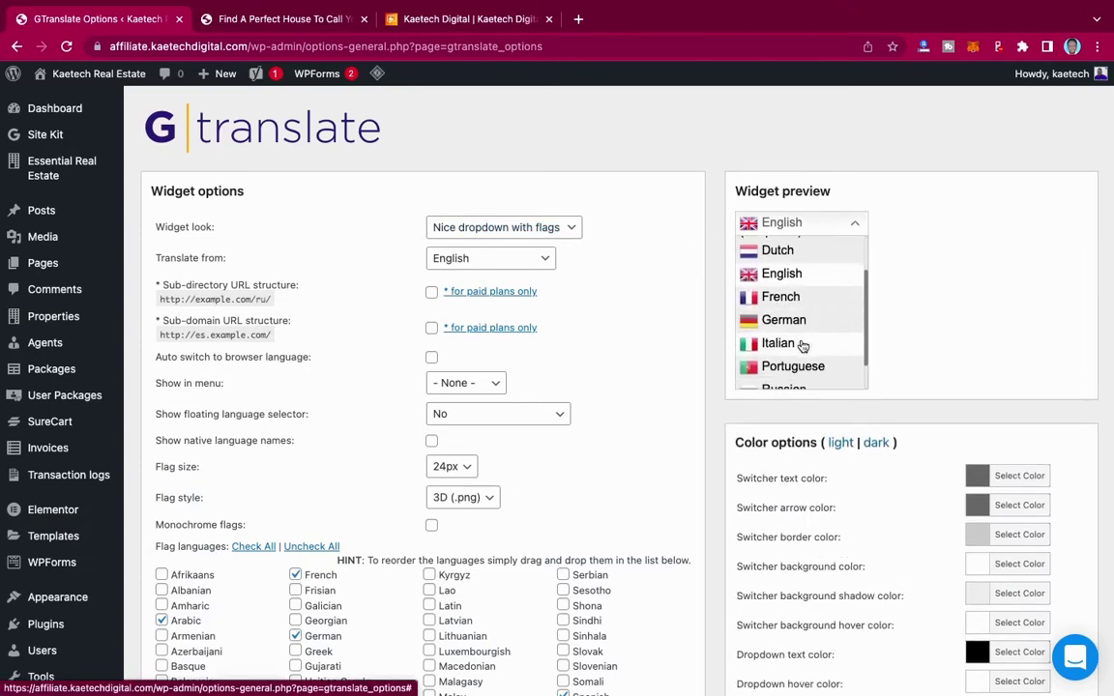
{"action": "scroll", "coordinate": [802, 346], "scroll_direction": "up", "scroll_amount": 2}
{"action": "scroll", "coordinate": [802, 346], "scroll_direction": "down", "scroll_amount": 2}
{"action": "scroll", "coordinate": [803, 346], "scroll_direction": "down", "scroll_amount": 1}
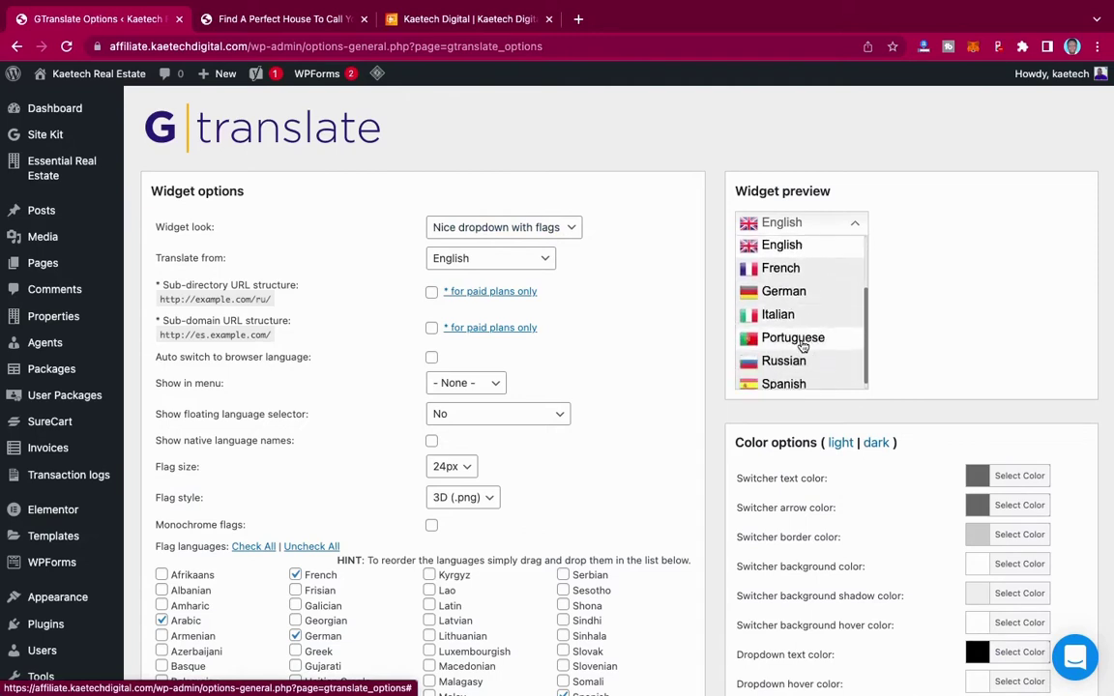
Step: Check the full language list in the widget preview and the source languages available under Translate from, leaving English selected
{"action": "scroll", "coordinate": [802, 347], "scroll_direction": "up", "scroll_amount": 3}
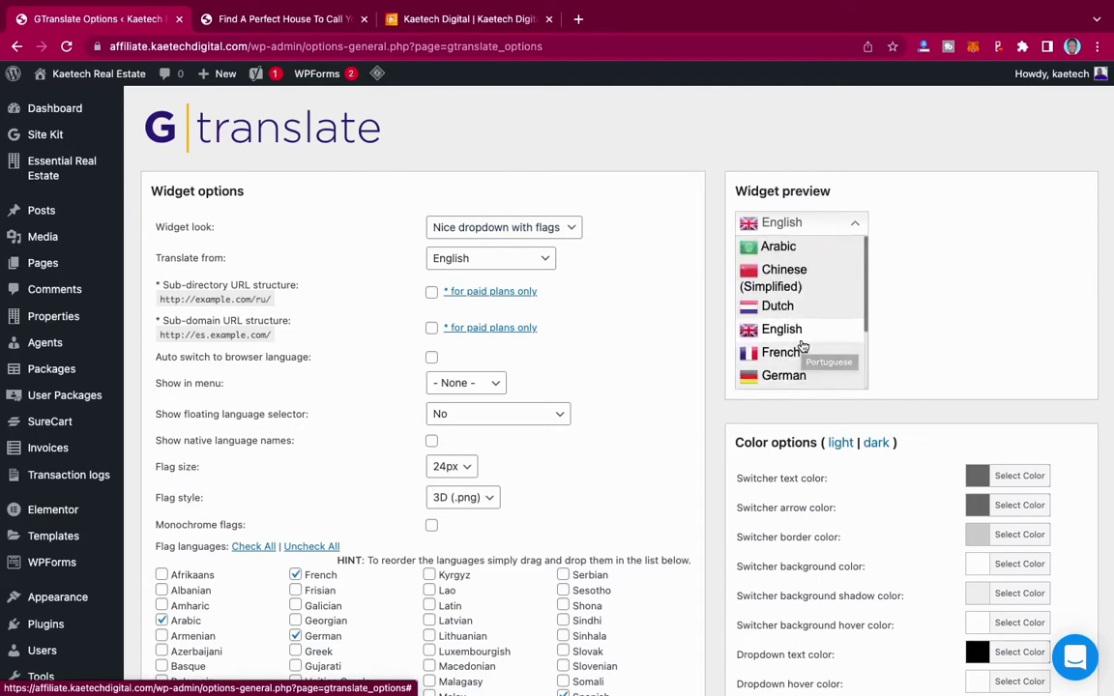
{"action": "scroll", "coordinate": [802, 346], "scroll_direction": "down", "scroll_amount": 3}
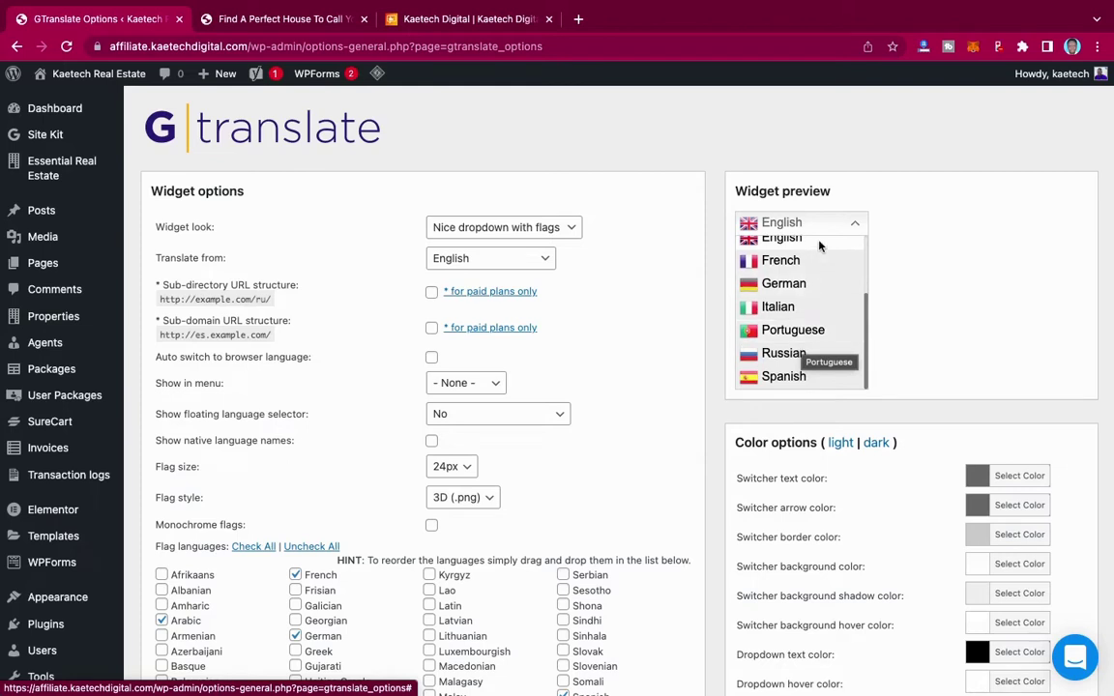
{"action": "scroll", "coordinate": [820, 244], "scroll_direction": "up", "scroll_amount": 3}
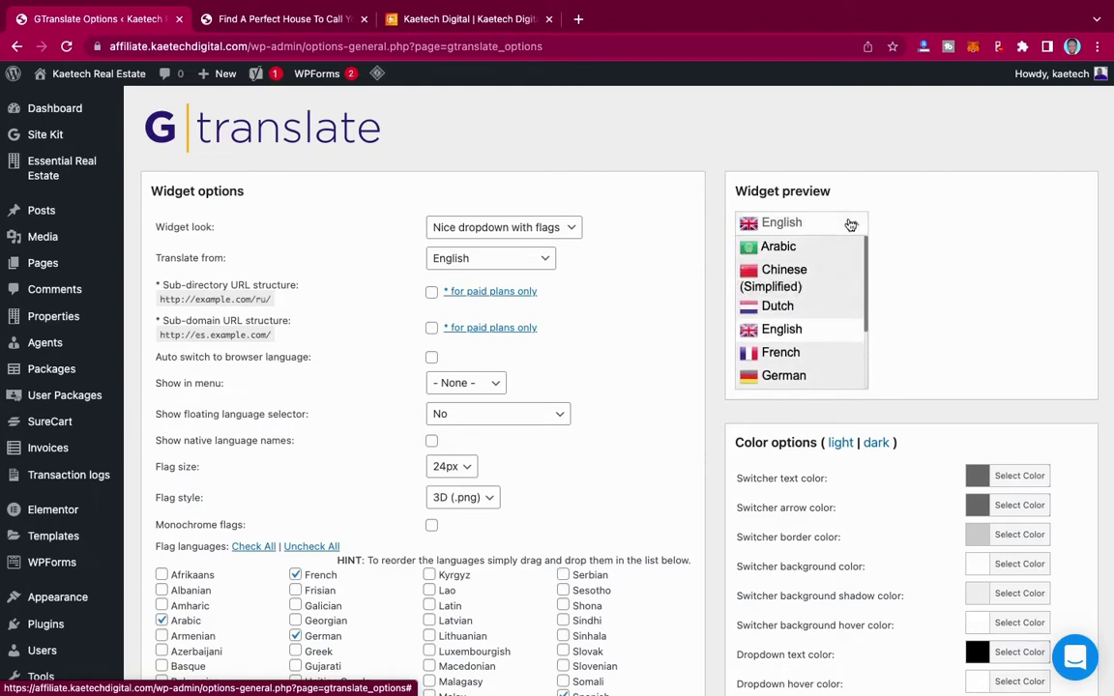
{"action": "left_click", "coordinate": [848, 224]}
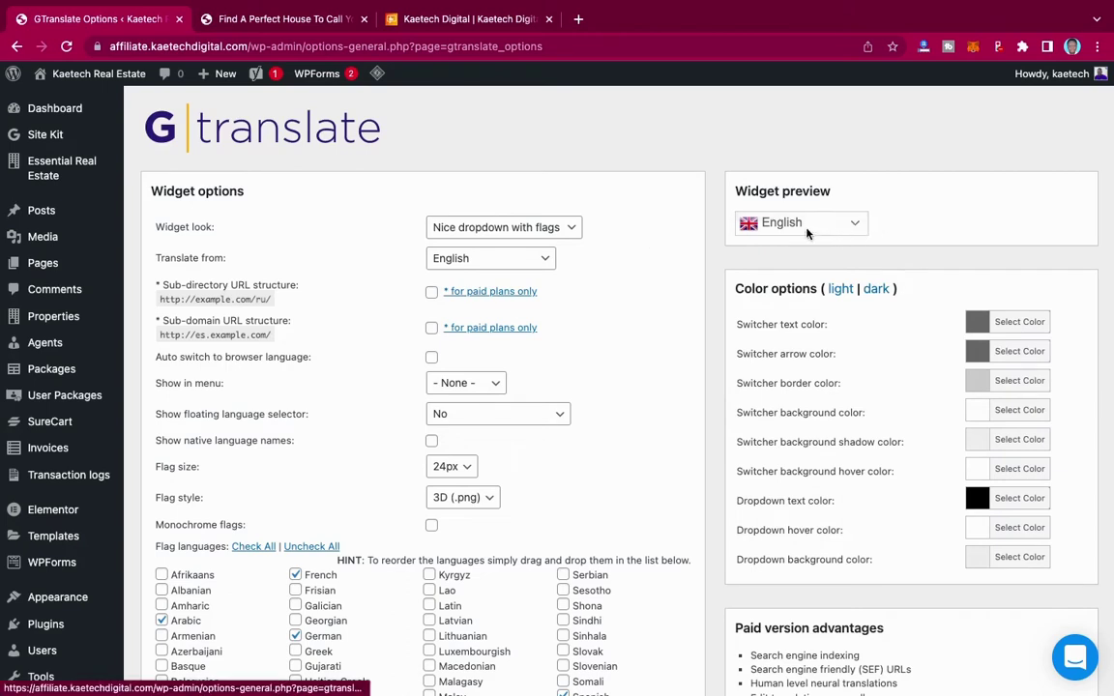
{"action": "left_click", "coordinate": [856, 225]}
{"action": "left_click", "coordinate": [858, 228]}
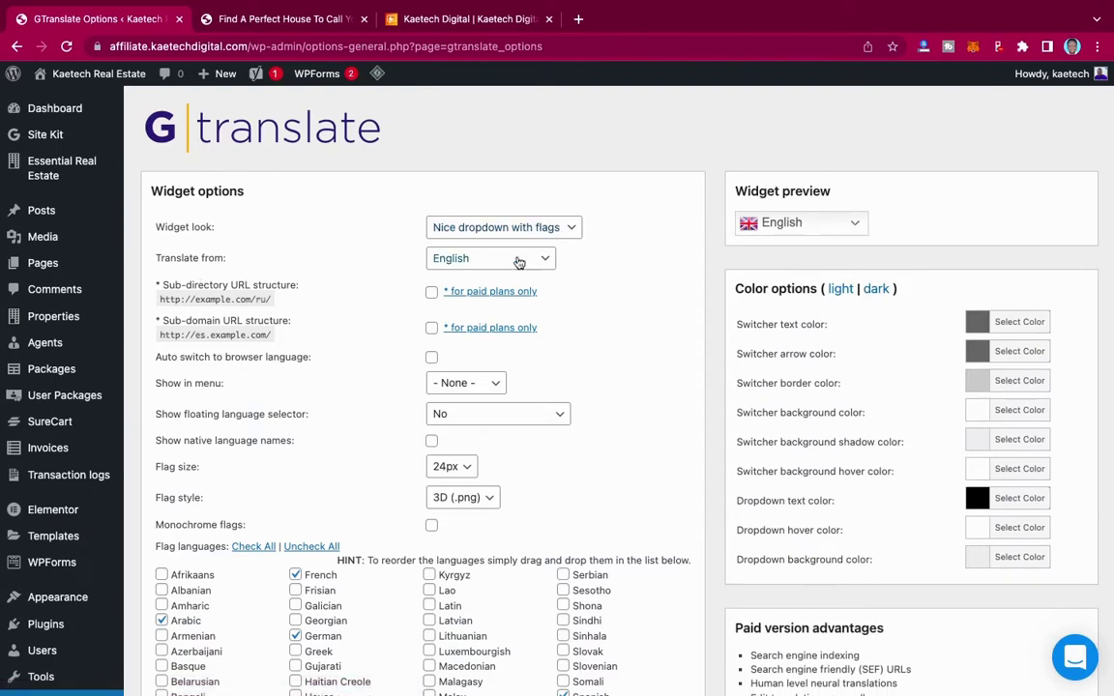
{"action": "left_click", "coordinate": [553, 259]}
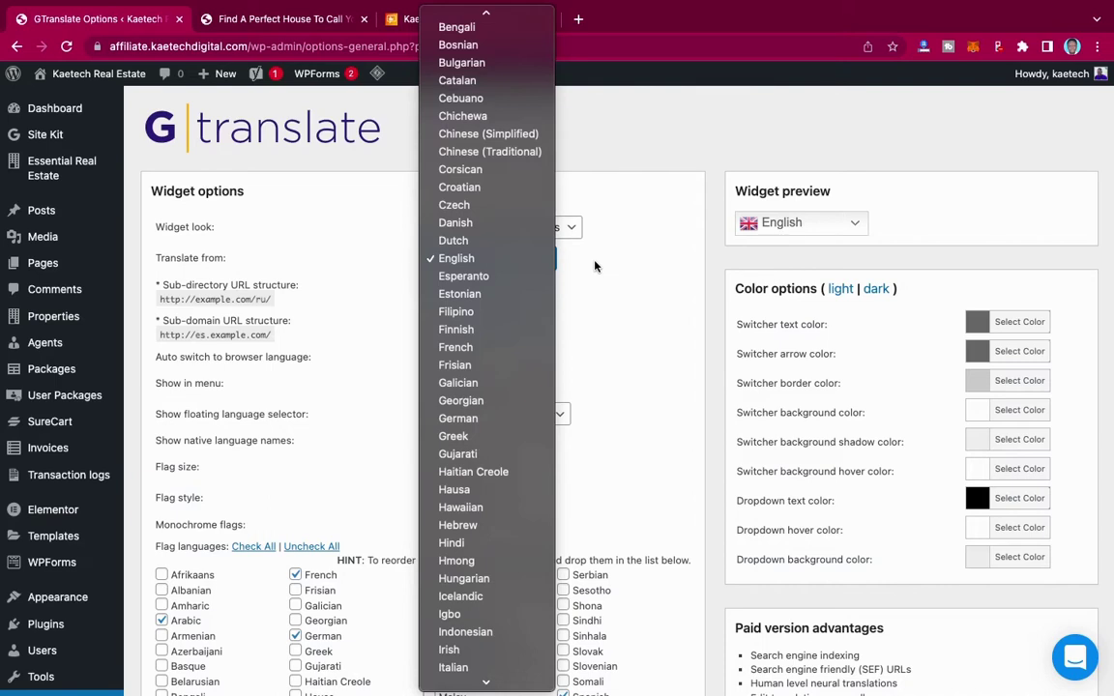
{"action": "left_click", "coordinate": [593, 269]}
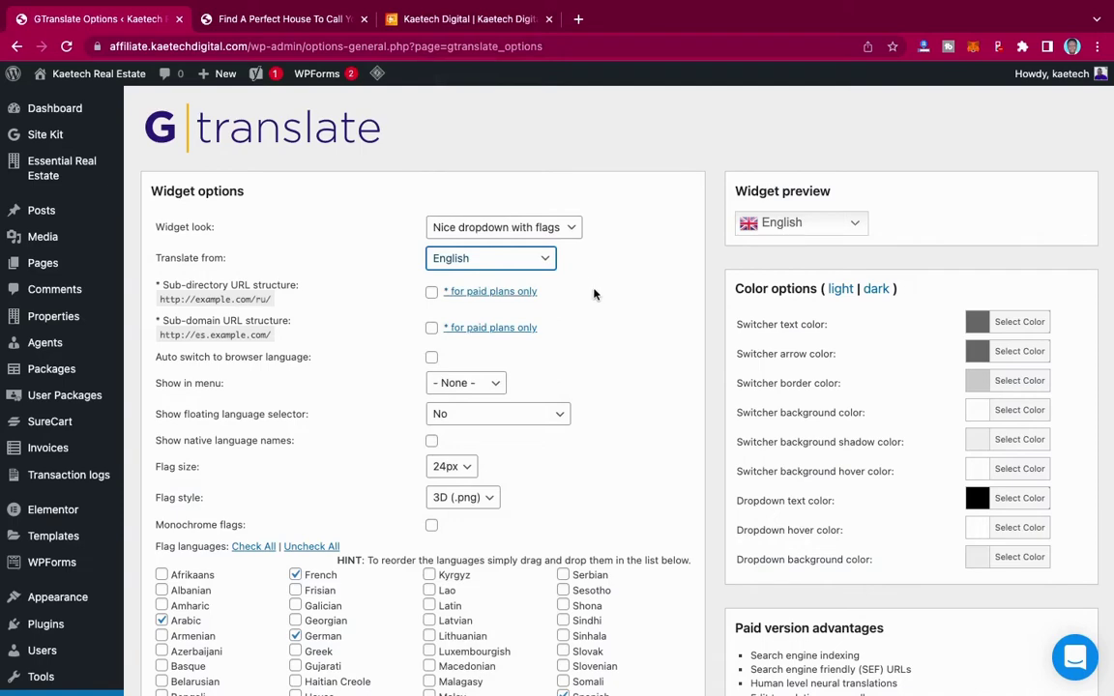
Step: Set the GTranslate language switcher to show in the Primary menu
{"action": "scroll", "coordinate": [594, 294], "scroll_direction": "down", "scroll_amount": 2}
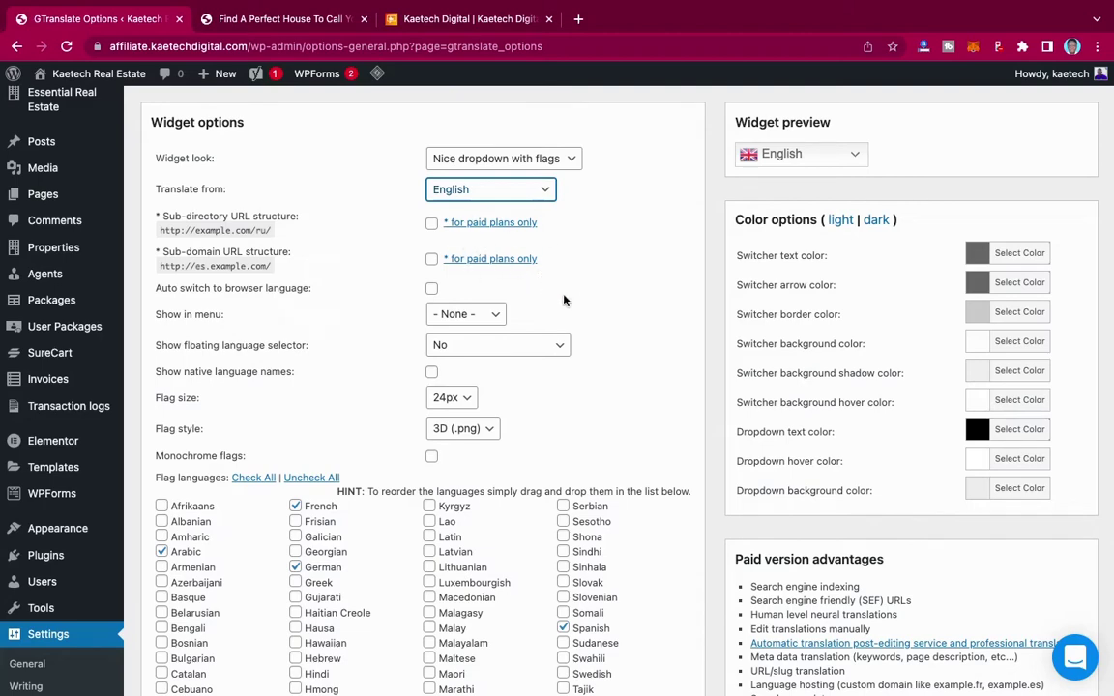
{"action": "scroll", "coordinate": [564, 301], "scroll_direction": "down", "scroll_amount": 2}
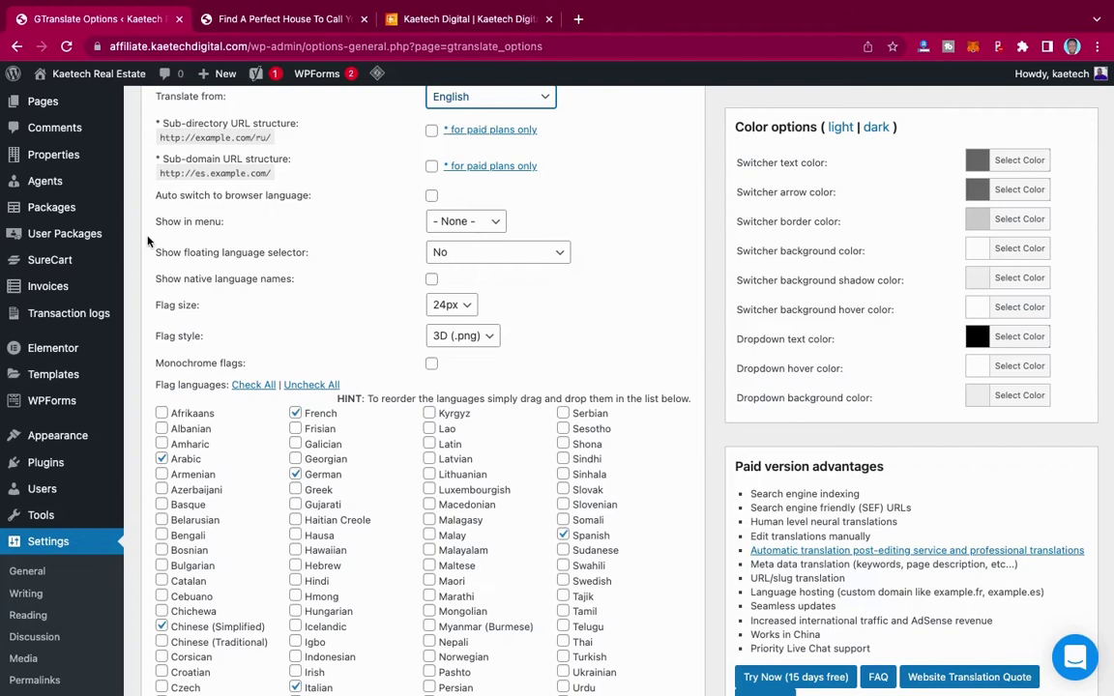
{"action": "left_click", "coordinate": [495, 222]}
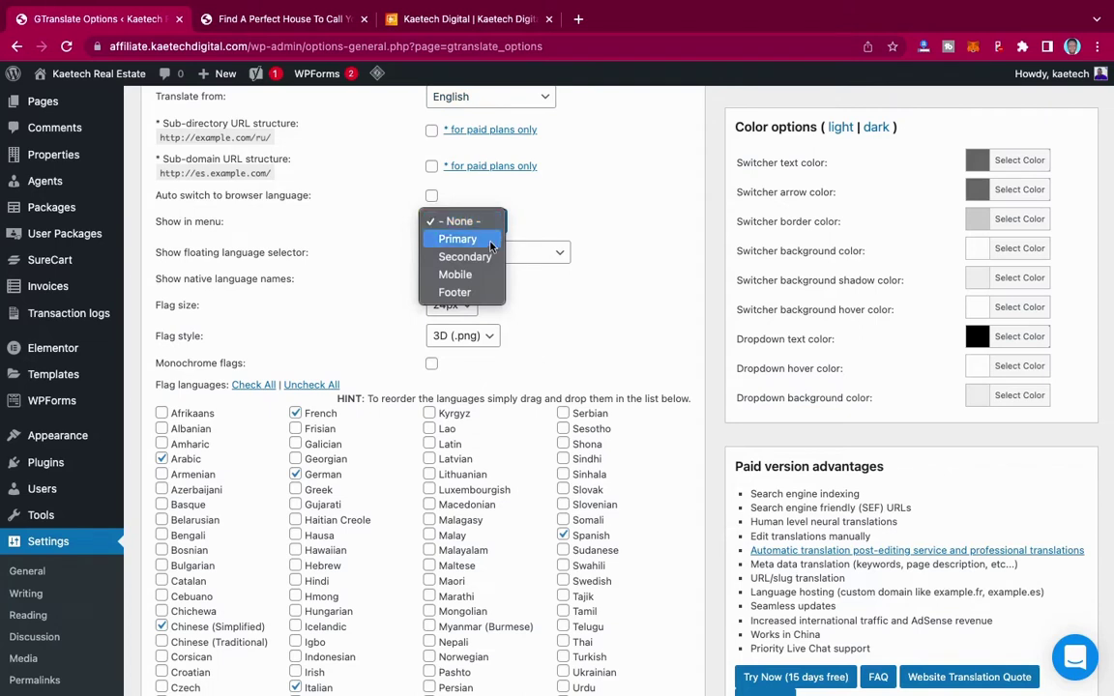
{"action": "left_click", "coordinate": [486, 242]}
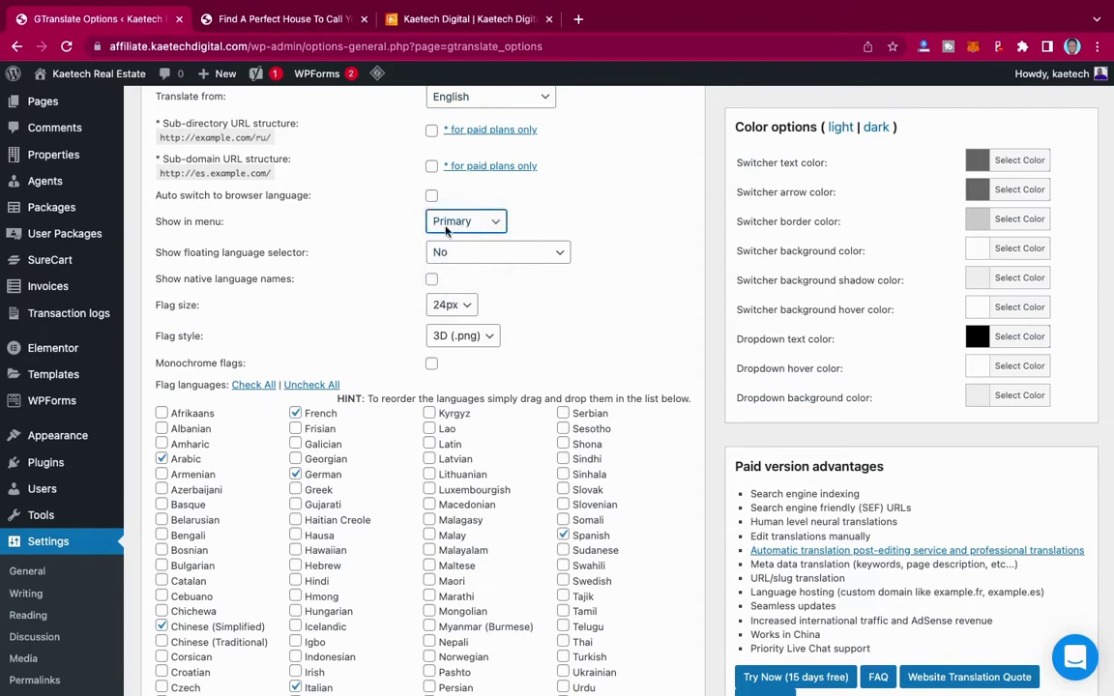
Step: Set the floating language selector to appear at Bottom right
{"action": "scroll", "coordinate": [570, 232], "scroll_direction": "down", "scroll_amount": 2}
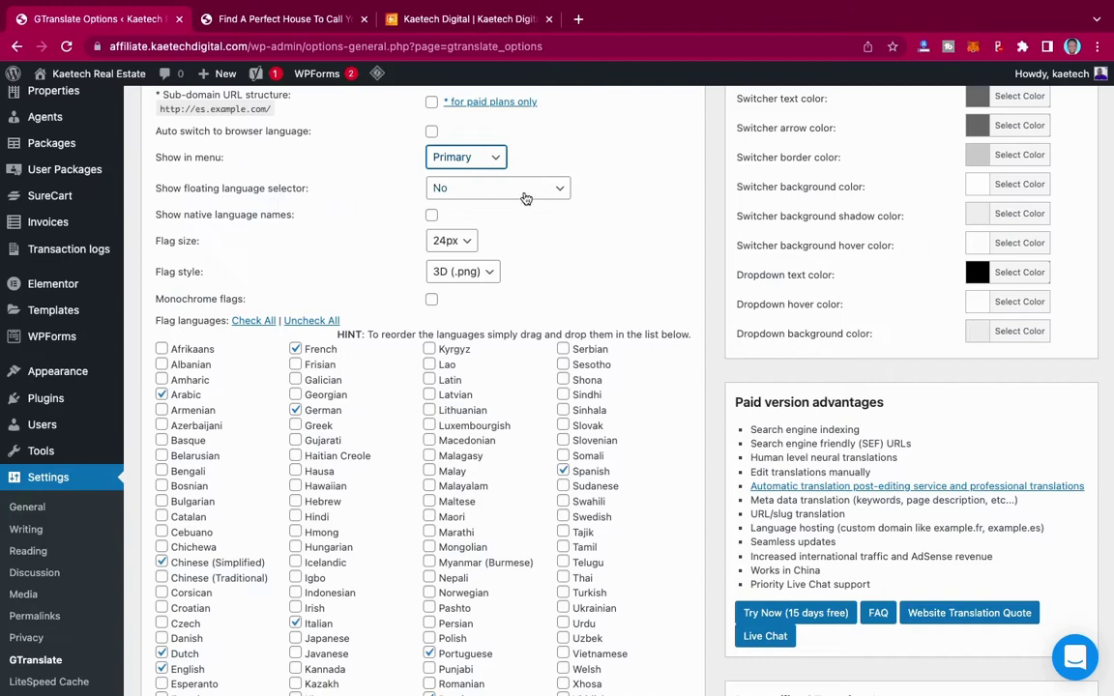
{"action": "left_click", "coordinate": [566, 192]}
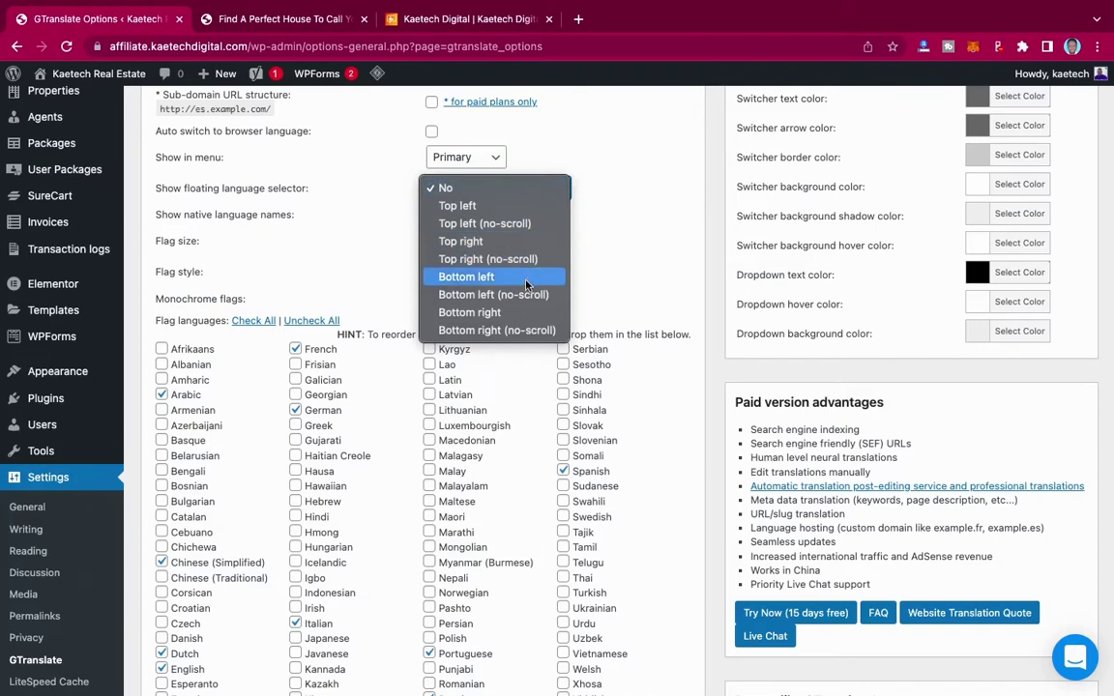
{"action": "left_click", "coordinate": [520, 317]}
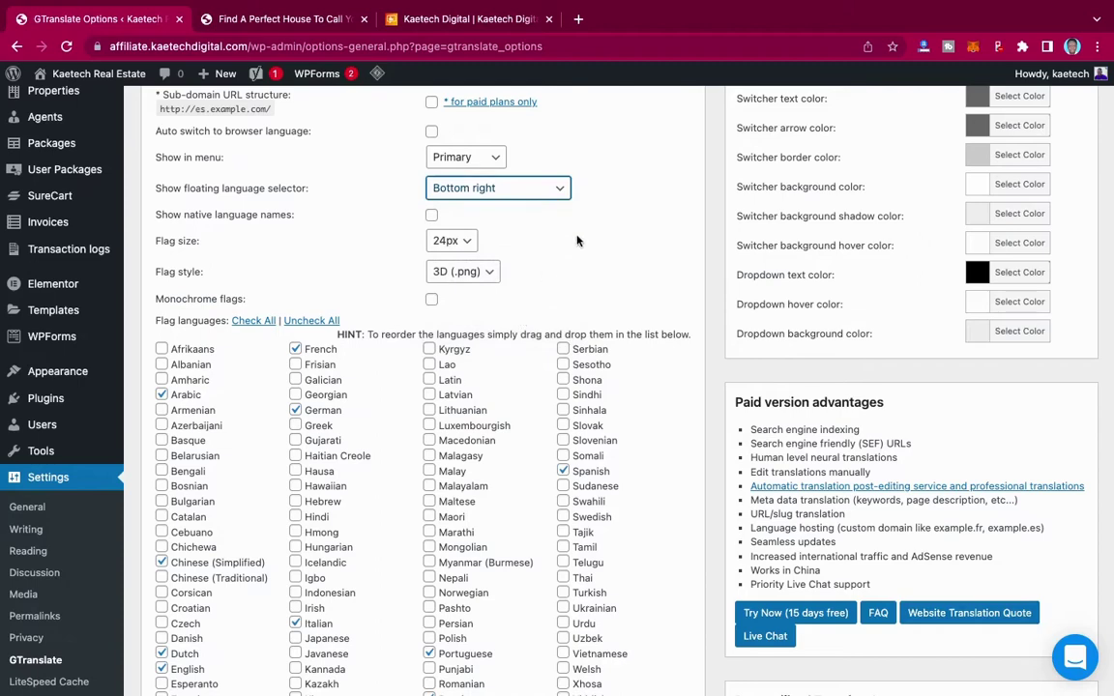
{"action": "scroll", "coordinate": [591, 283], "scroll_direction": "down", "scroll_amount": 1}
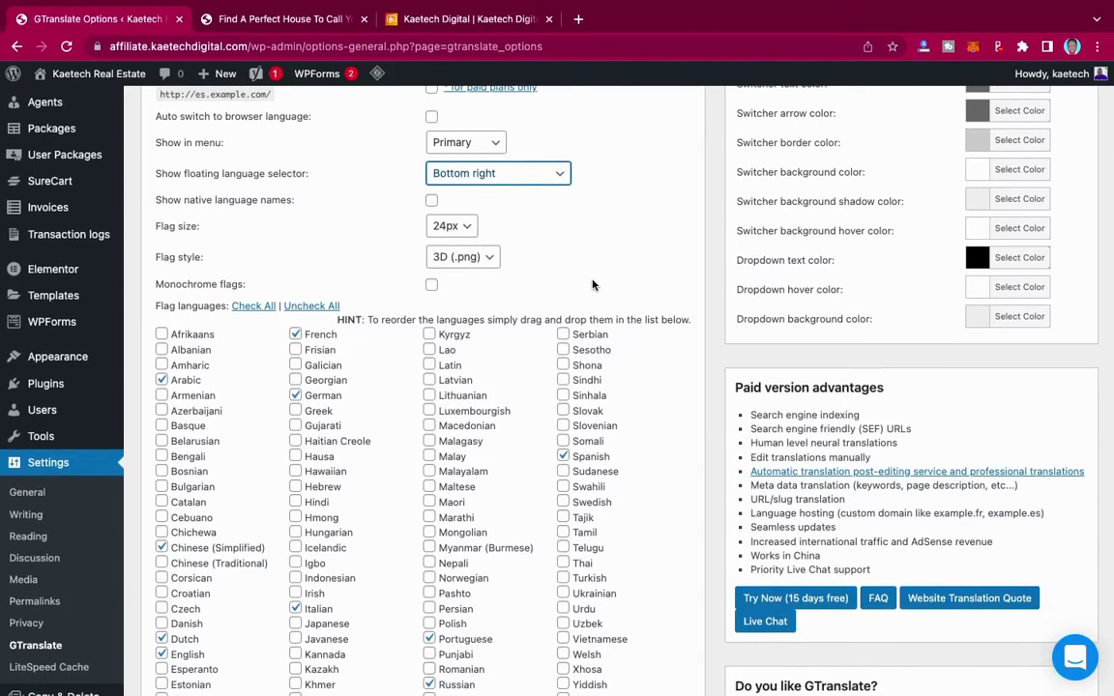
{"action": "scroll", "coordinate": [593, 284], "scroll_direction": "up", "scroll_amount": 2}
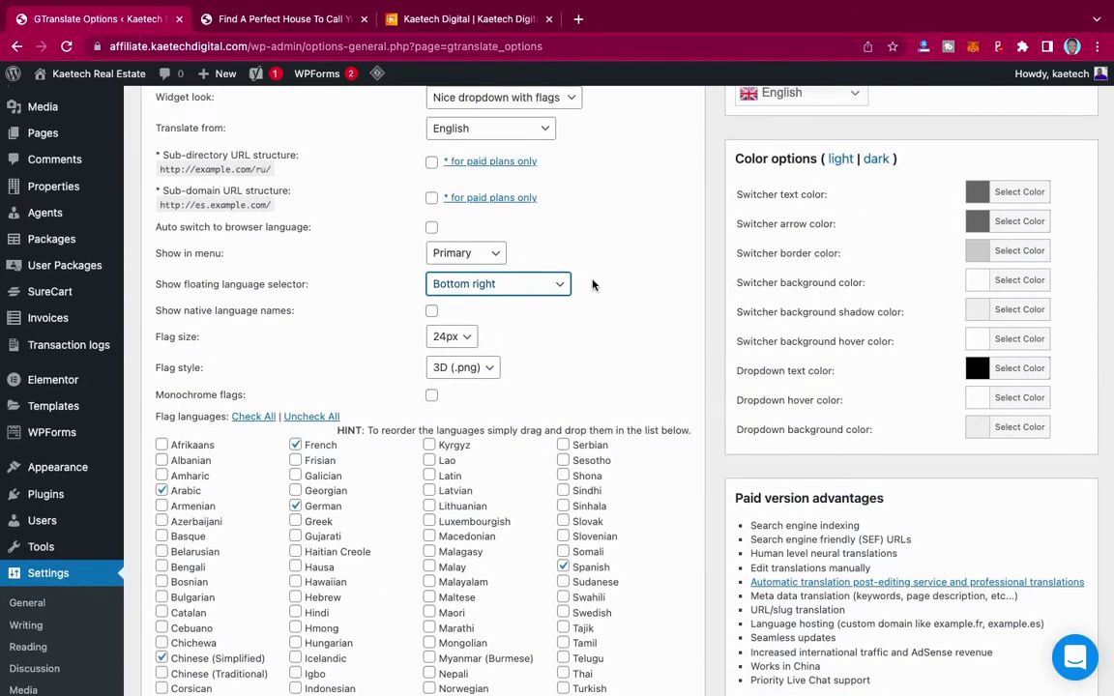
{"action": "scroll", "coordinate": [593, 283], "scroll_direction": "down", "scroll_amount": 2}
{"action": "scroll", "coordinate": [592, 283], "scroll_direction": "up", "scroll_amount": 1}
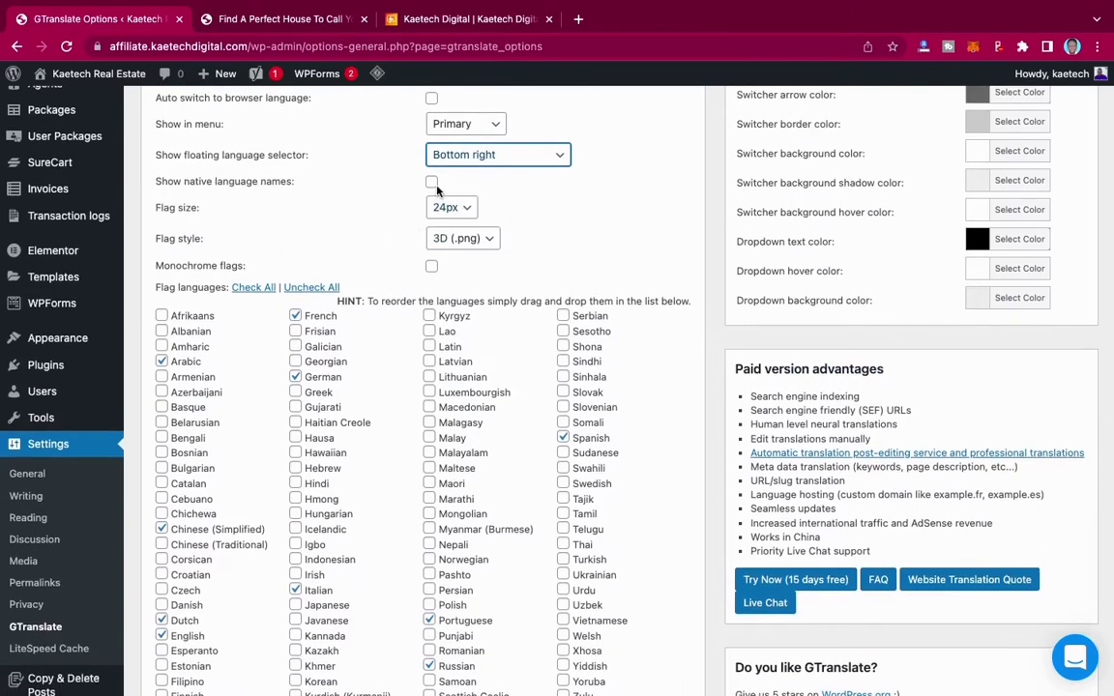
Step: Choose 3D (.png) as the flag style for the language switcher
{"action": "scroll", "coordinate": [558, 220], "scroll_direction": "down", "scroll_amount": 1}
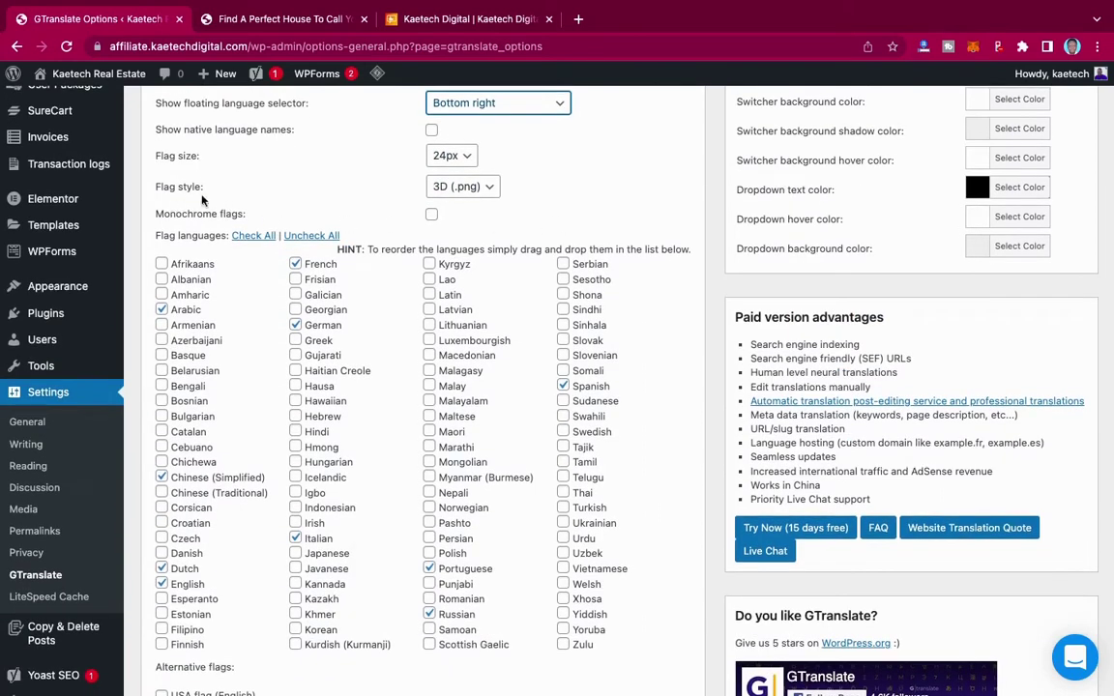
{"action": "left_click", "coordinate": [493, 189]}
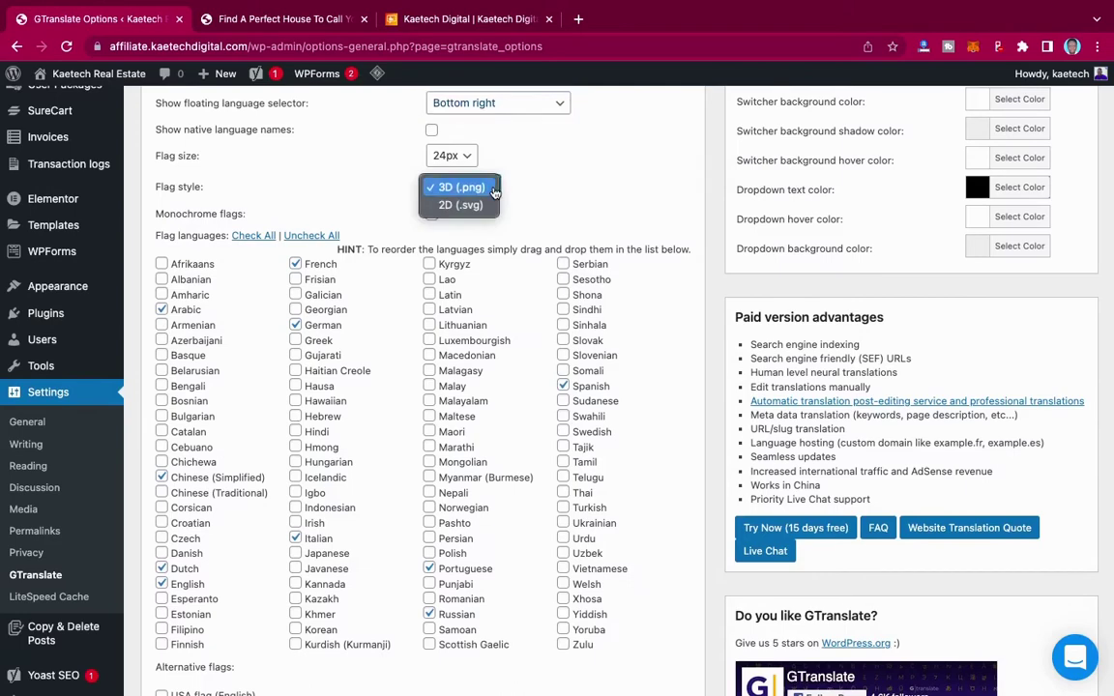
{"action": "left_click", "coordinate": [495, 186]}
Step: Remove Arabic and Russian from the selected flag languages, keeping English among them
{"action": "scroll", "coordinate": [512, 193], "scroll_direction": "down", "scroll_amount": 1}
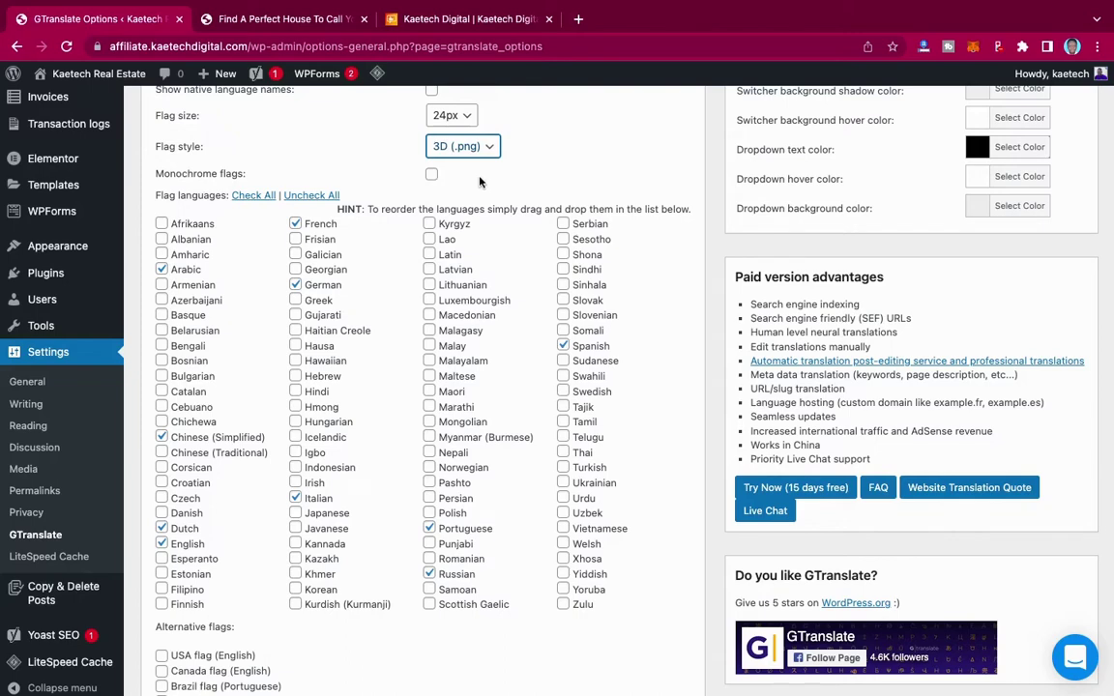
{"action": "scroll", "coordinate": [559, 189], "scroll_direction": "down", "scroll_amount": 2}
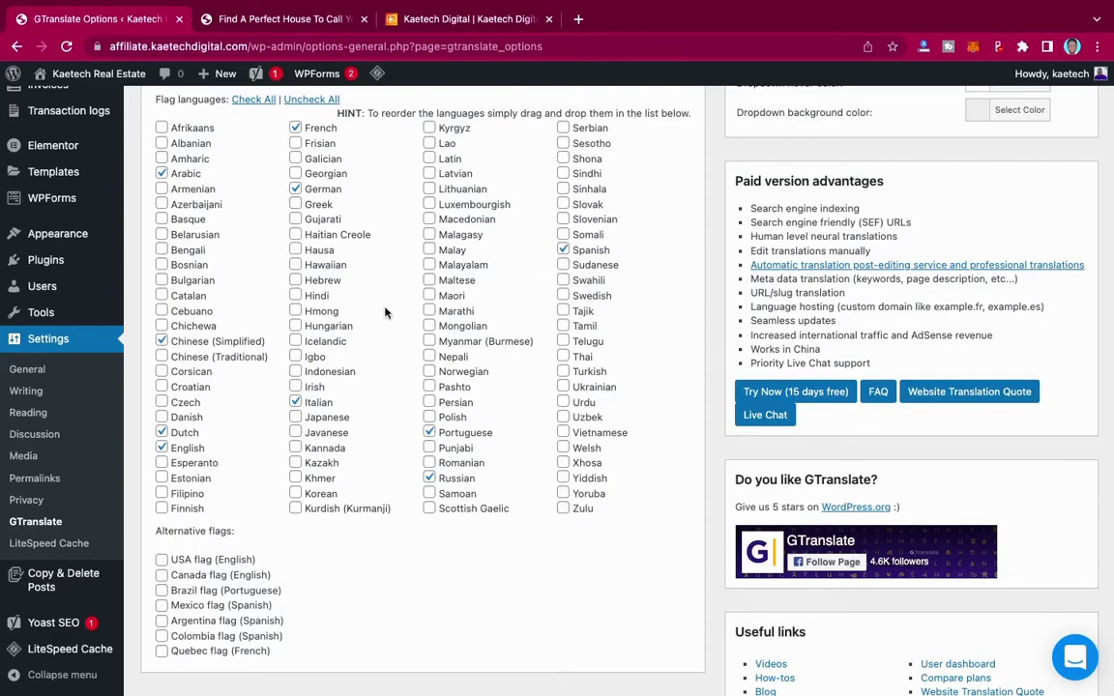
{"action": "scroll", "coordinate": [378, 365], "scroll_direction": "up", "scroll_amount": 1}
{"action": "scroll", "coordinate": [378, 366], "scroll_direction": "up", "scroll_amount": 1}
{"action": "scroll", "coordinate": [378, 366], "scroll_direction": "down", "scroll_amount": 2}
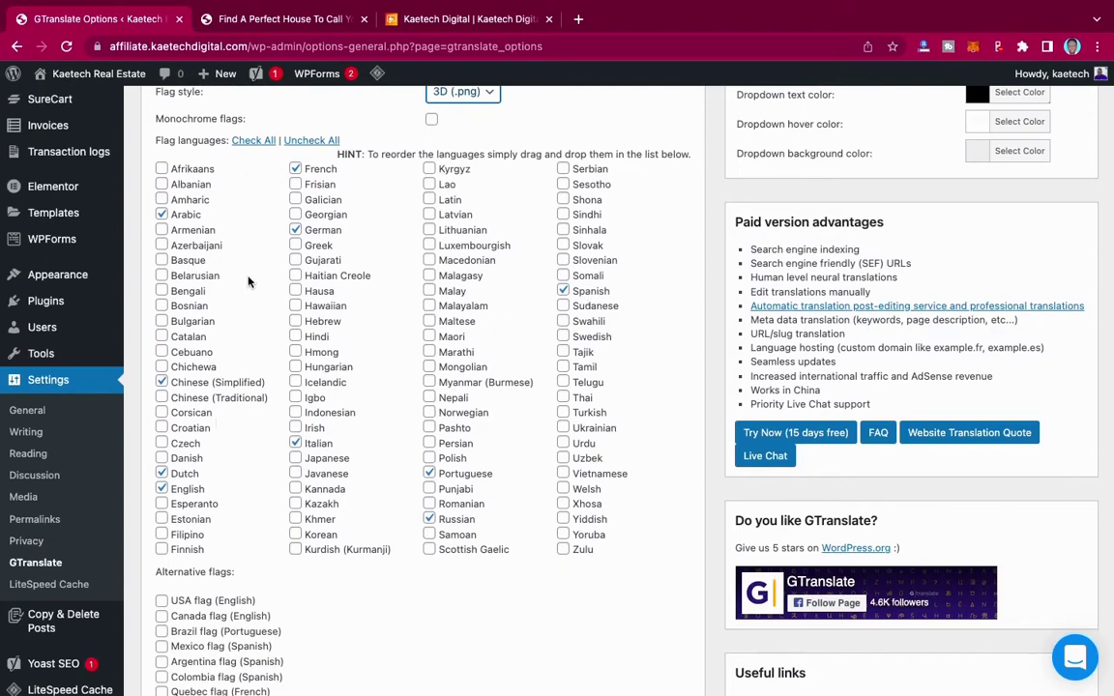
{"action": "left_click", "coordinate": [162, 215]}
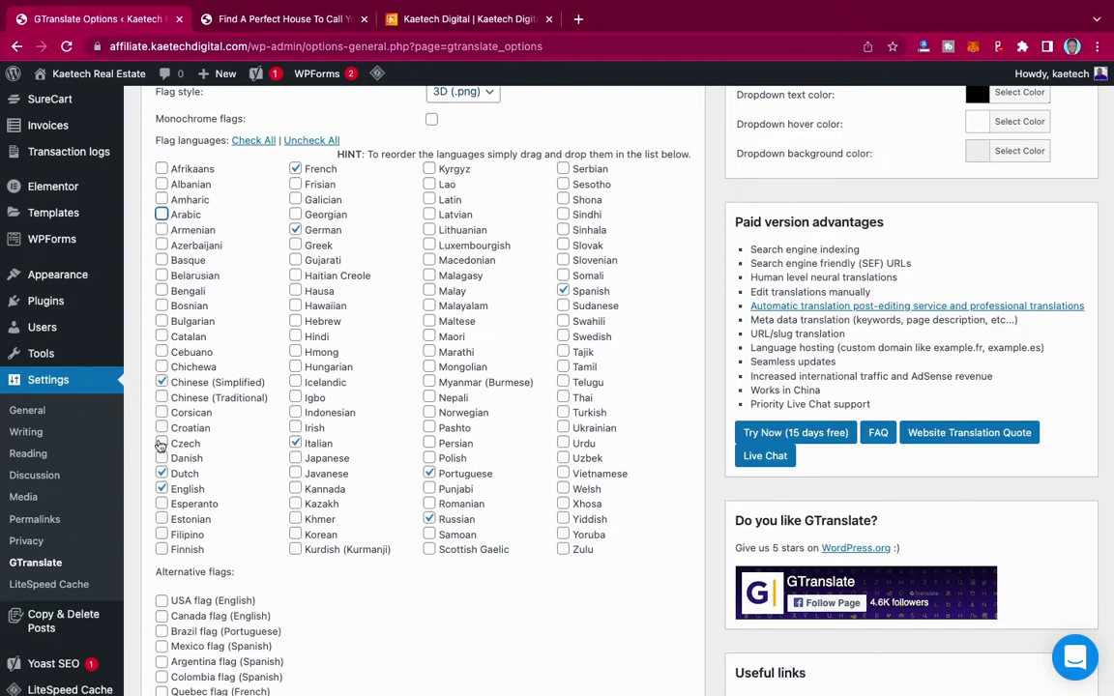
{"action": "left_click", "coordinate": [163, 488]}
{"action": "left_click", "coordinate": [430, 520]}
{"action": "scroll", "coordinate": [422, 377], "scroll_direction": "up", "scroll_amount": 2}
{"action": "scroll", "coordinate": [418, 377], "scroll_direction": "down", "scroll_amount": 3}
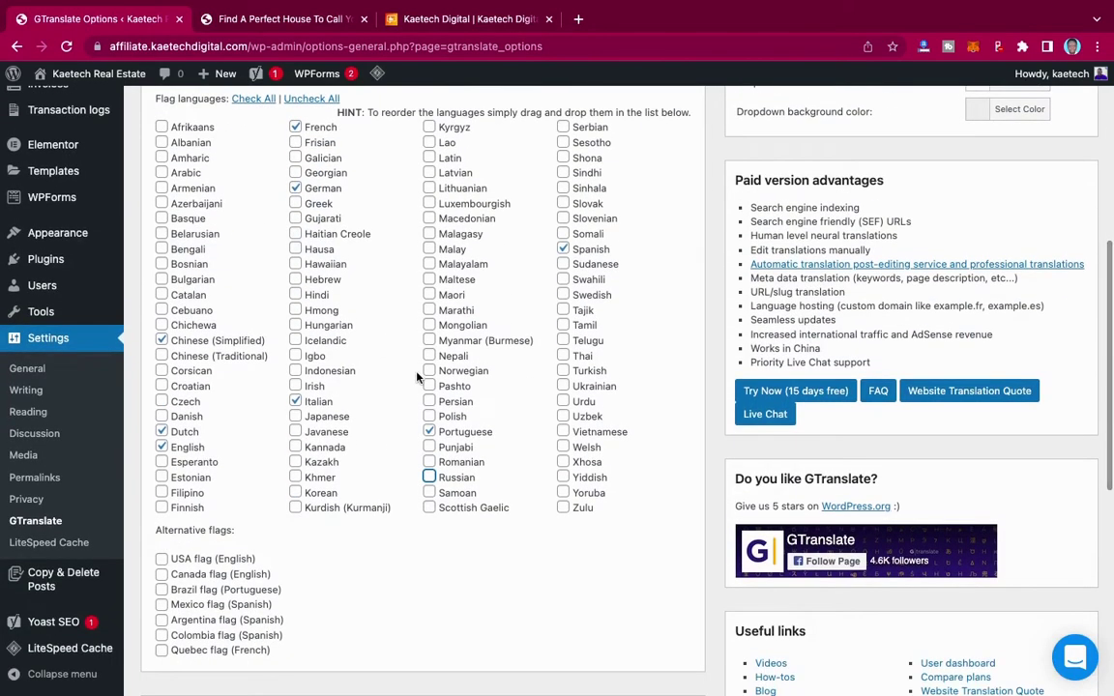
Step: Examine the advanced widget code and the note on using the [GTranslate] shortcode in posts or pages
{"action": "scroll", "coordinate": [417, 377], "scroll_direction": "down", "scroll_amount": 5}
{"action": "scroll", "coordinate": [417, 377], "scroll_direction": "down", "scroll_amount": 1}
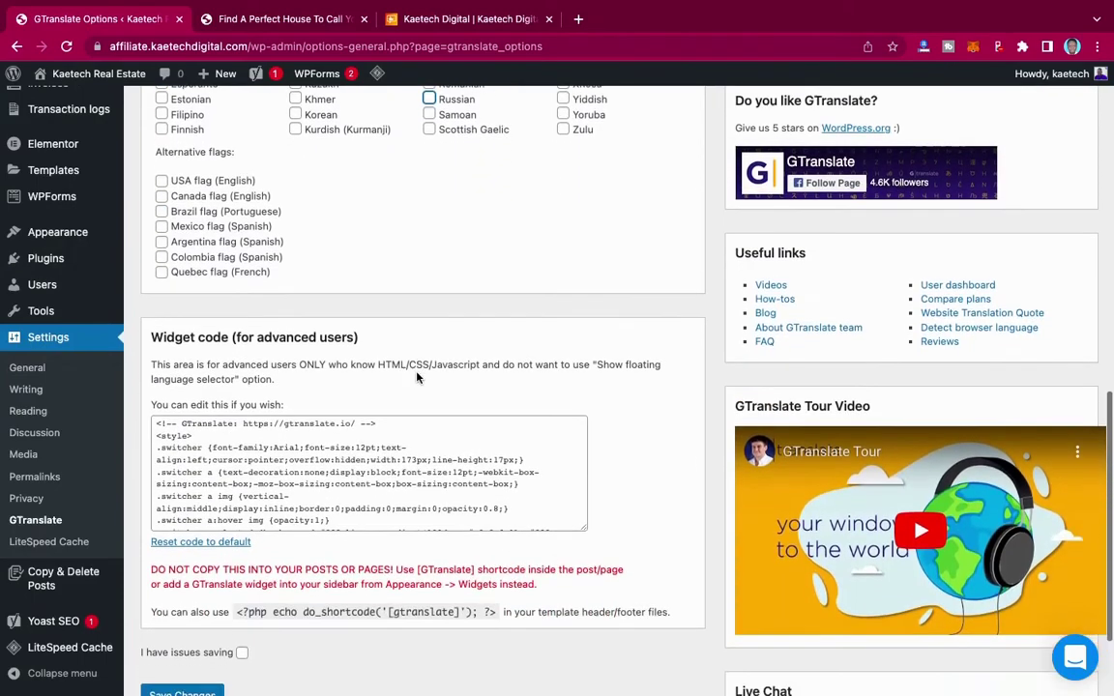
{"action": "scroll", "coordinate": [622, 365], "scroll_direction": "down", "scroll_amount": 2}
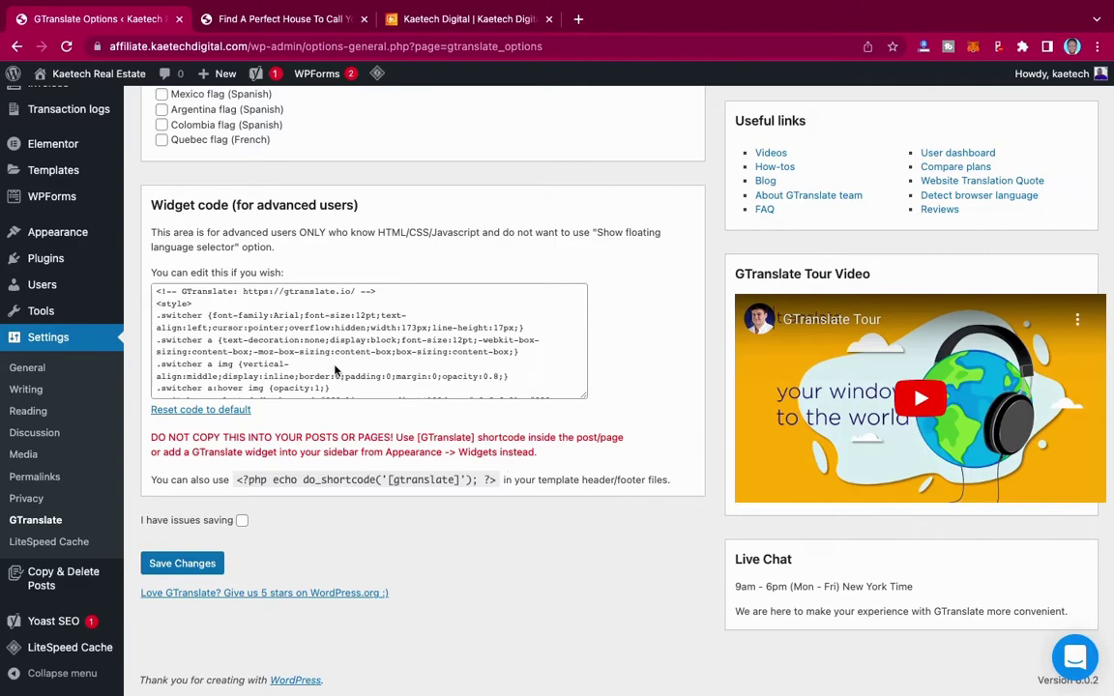
{"action": "scroll", "coordinate": [335, 371], "scroll_direction": "down", "scroll_amount": 10}
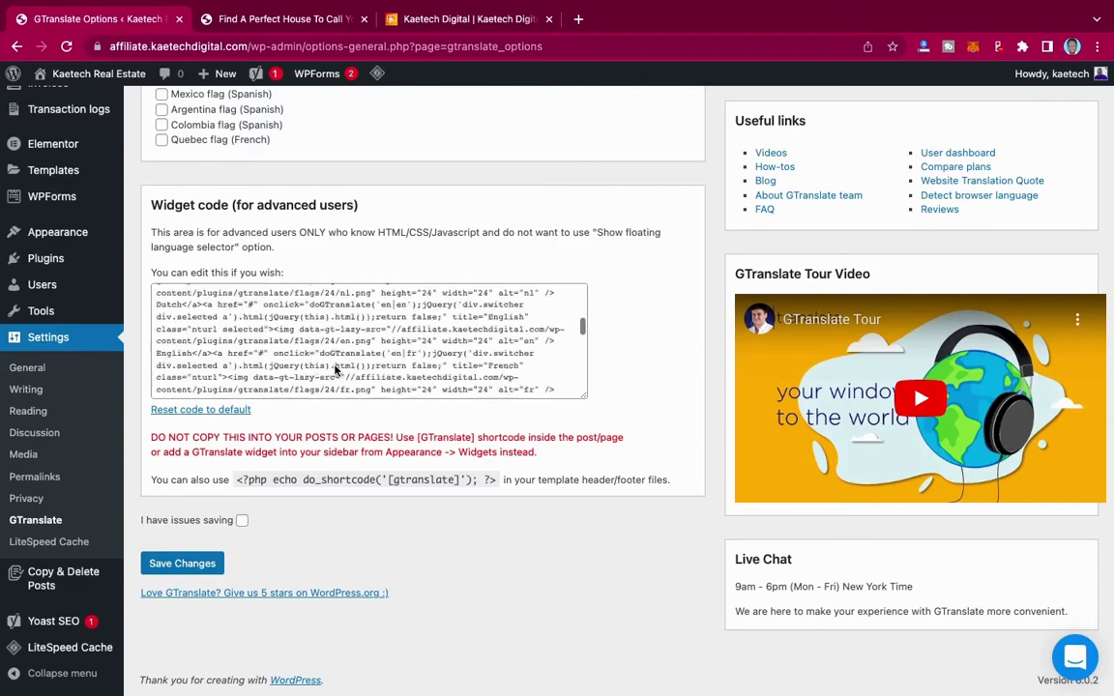
{"action": "scroll", "coordinate": [336, 370], "scroll_direction": "down", "scroll_amount": 5}
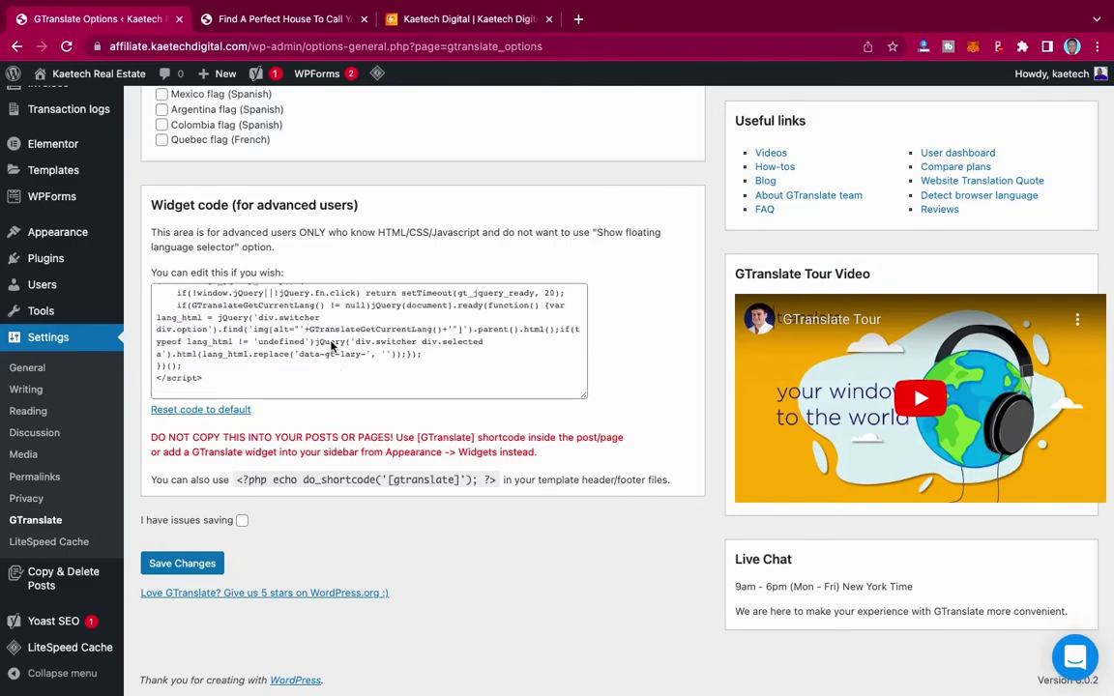
{"action": "scroll", "coordinate": [332, 353], "scroll_direction": "up", "scroll_amount": 10}
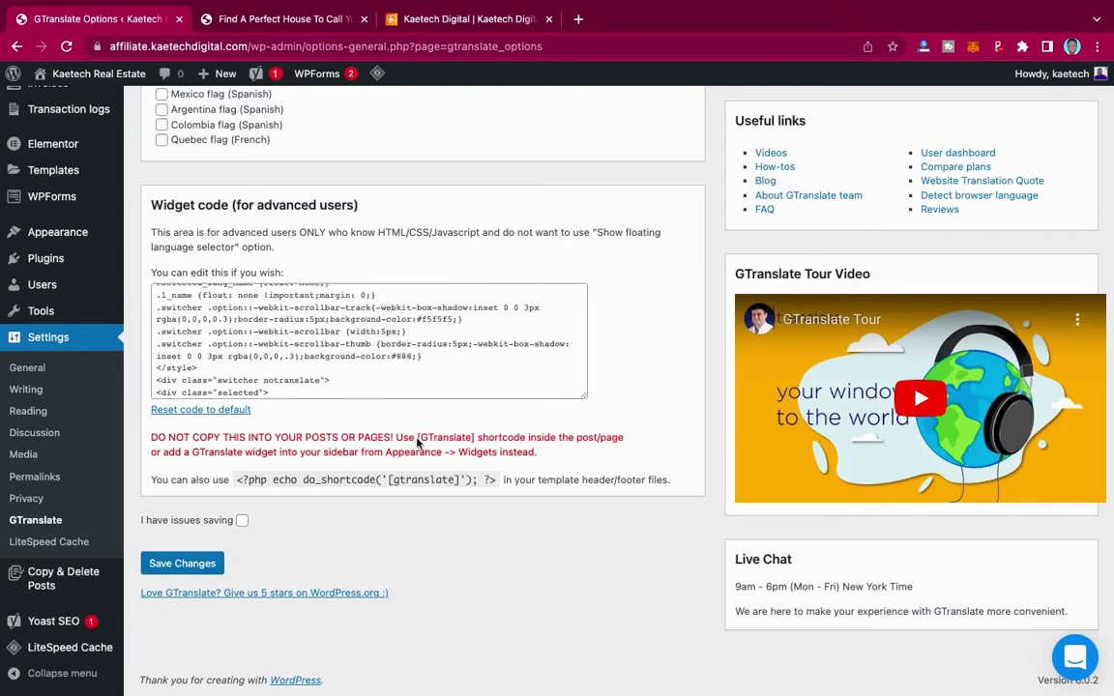
{"action": "left_click_drag", "start_coordinate": [418, 441], "coordinate": [473, 441]}
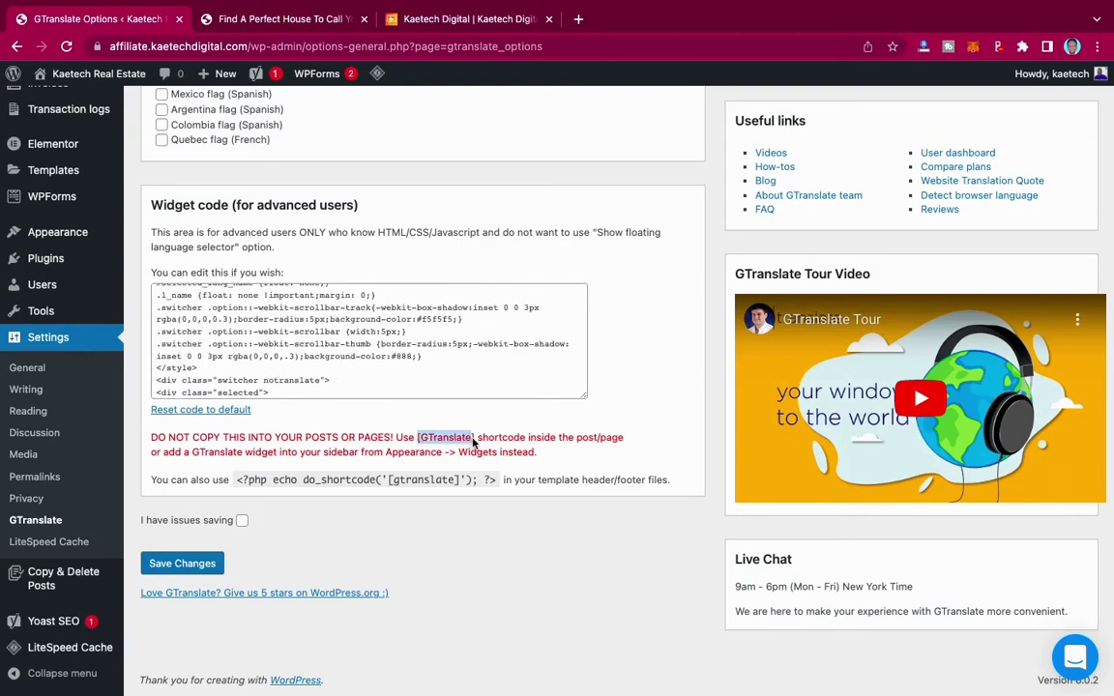
{"action": "left_click", "coordinate": [472, 439]}
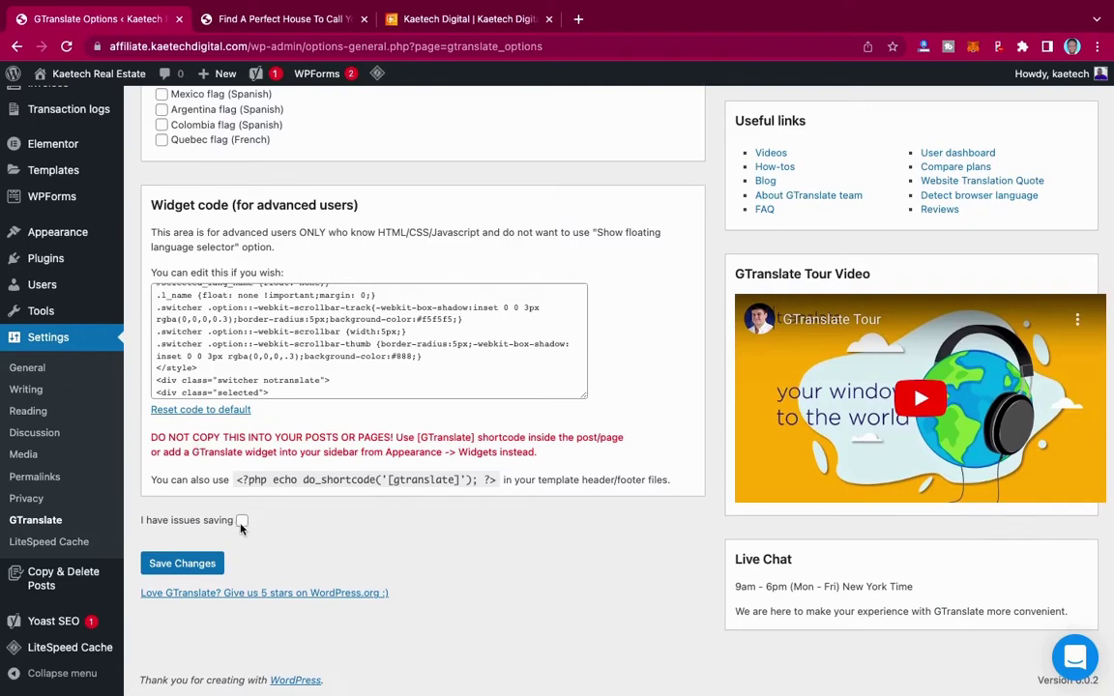
Step: Try to save the GTranslate settings, return to the options page and enable "I have issues saving"
{"action": "left_click", "coordinate": [192, 564]}
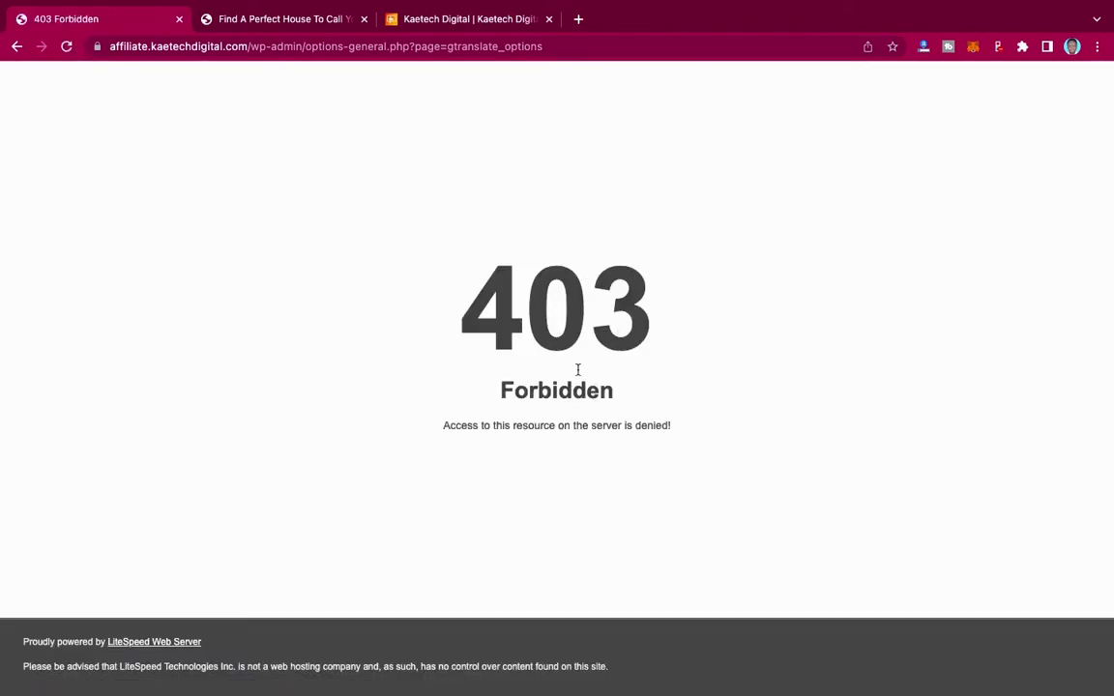
{"action": "left_click", "coordinate": [16, 46]}
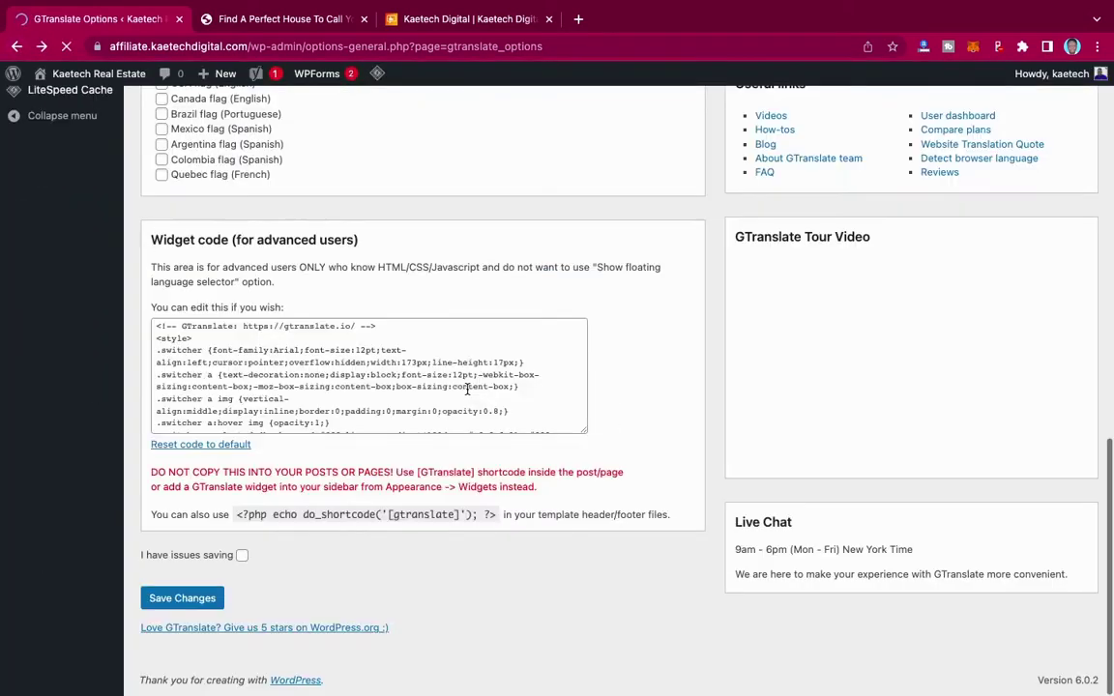
{"action": "scroll", "coordinate": [467, 387], "scroll_direction": "down", "scroll_amount": 5}
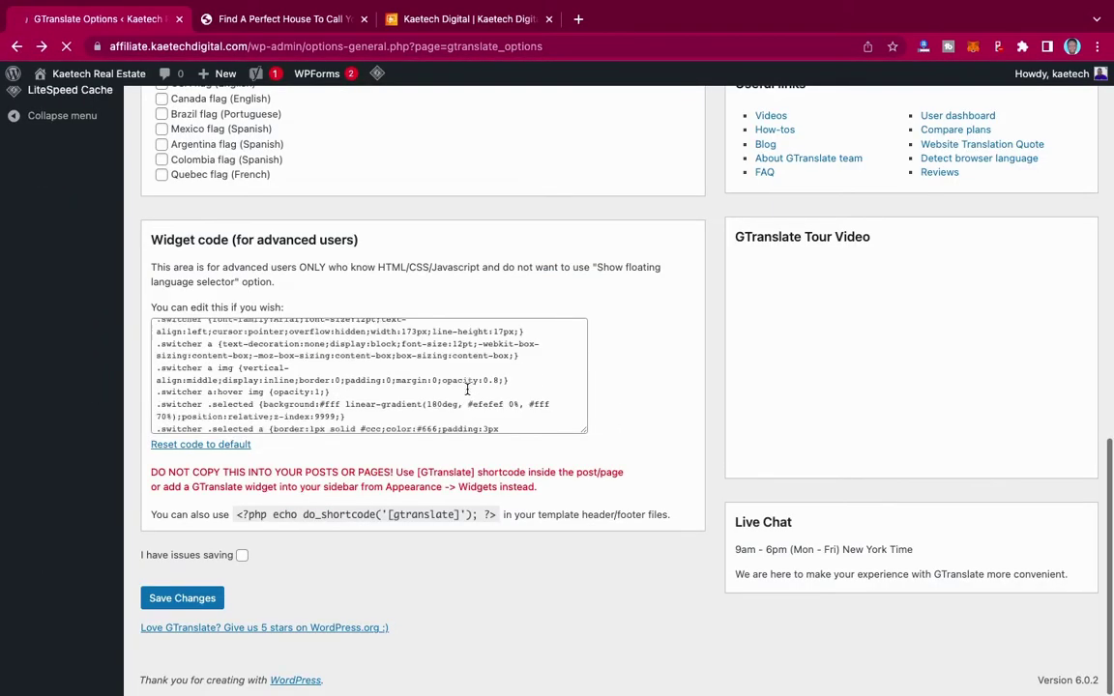
{"action": "left_click", "coordinate": [242, 556]}
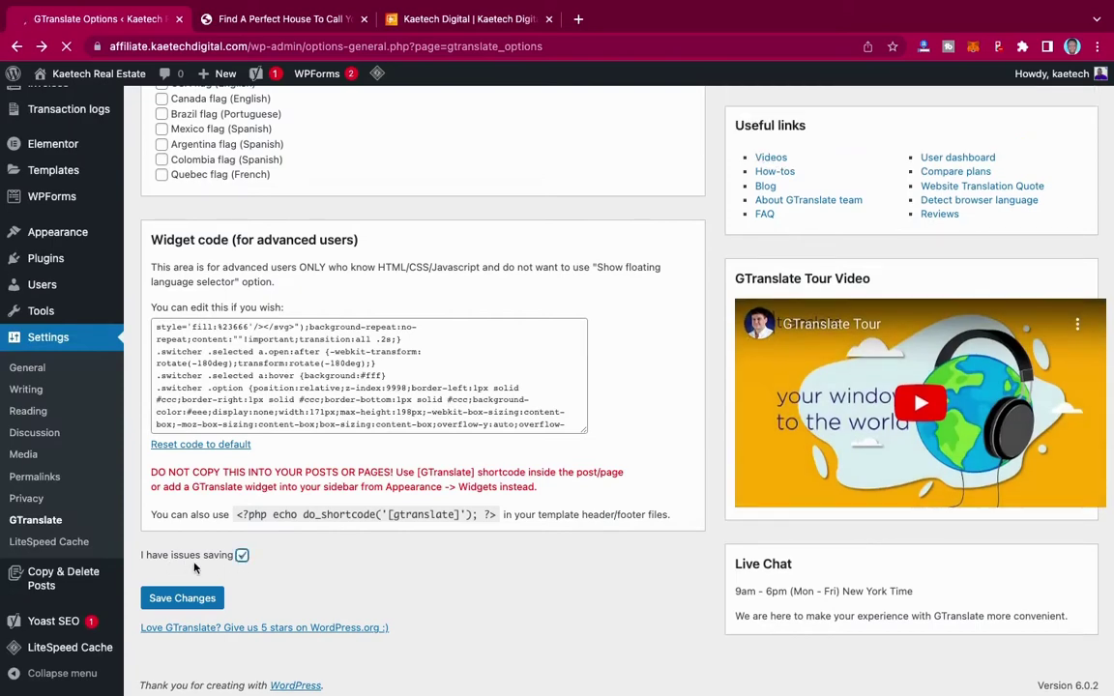
Step: Save the GTranslate settings with the "I have issues saving" option enabled
{"action": "scroll", "coordinate": [469, 445], "scroll_direction": "up", "scroll_amount": 5}
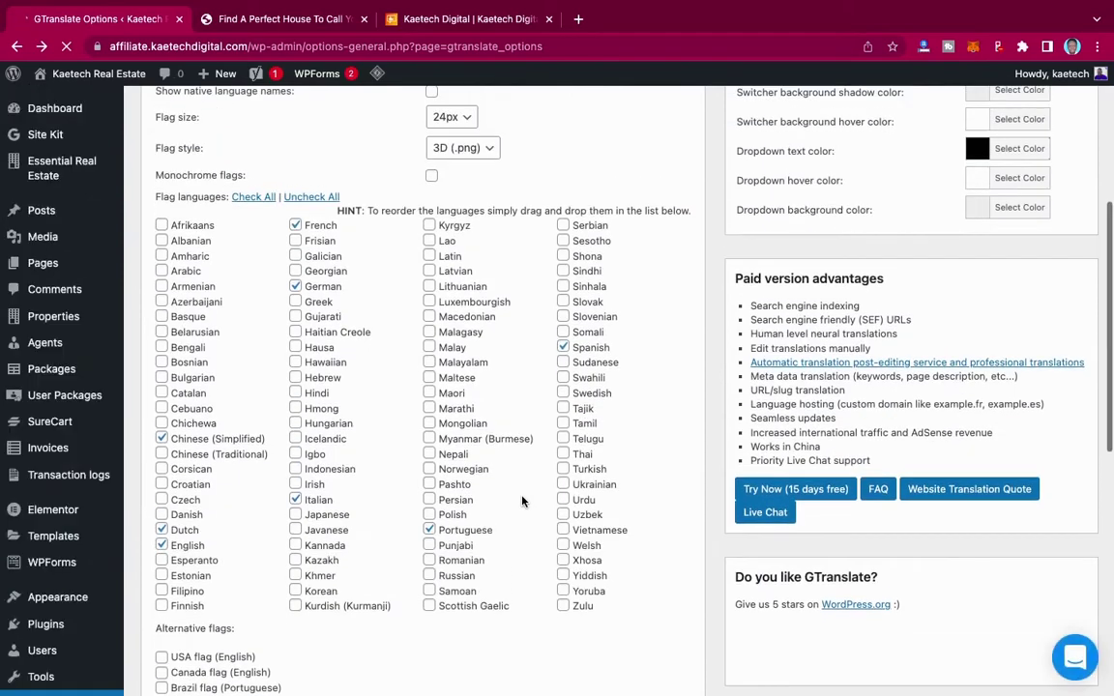
{"action": "scroll", "coordinate": [522, 501], "scroll_direction": "down", "scroll_amount": 2}
{"action": "scroll", "coordinate": [522, 501], "scroll_direction": "down", "scroll_amount": 5}
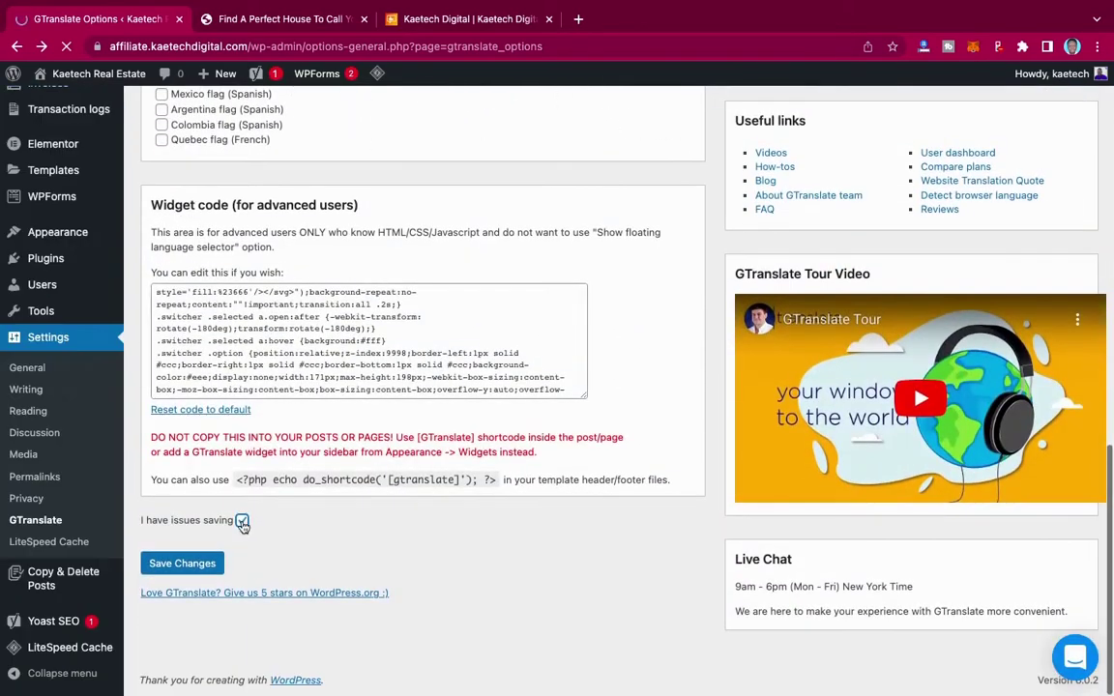
{"action": "left_click", "coordinate": [214, 561]}
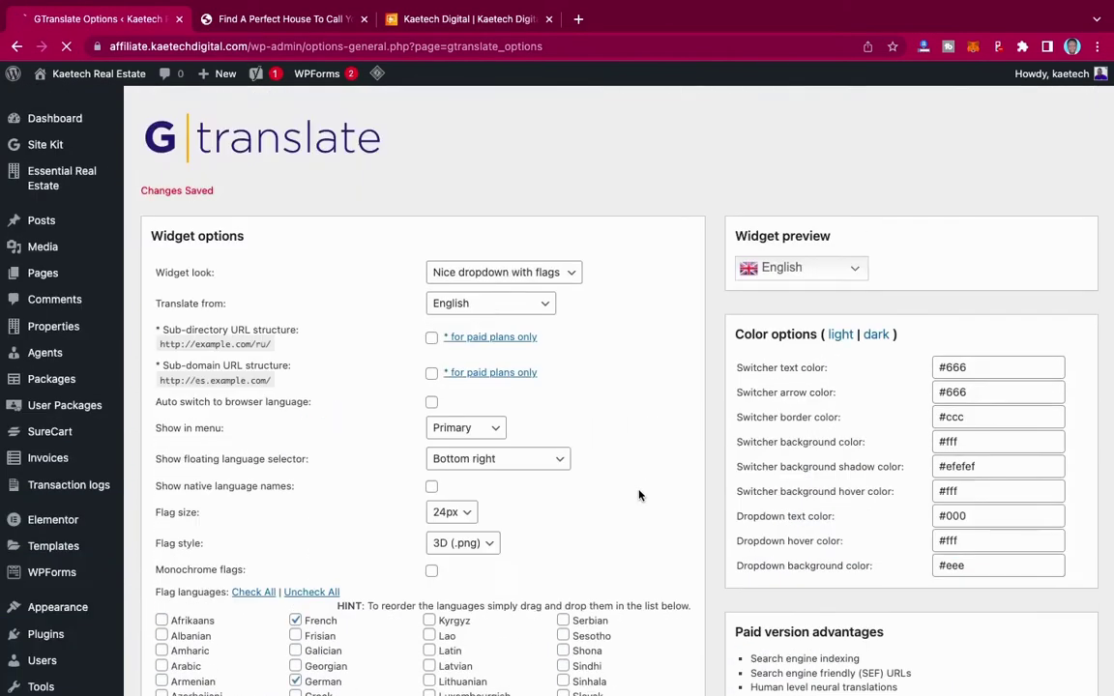
Step: Reload the real estate site's homepage and check the language list of the switcher in the header menu
{"action": "left_click", "coordinate": [293, 20]}
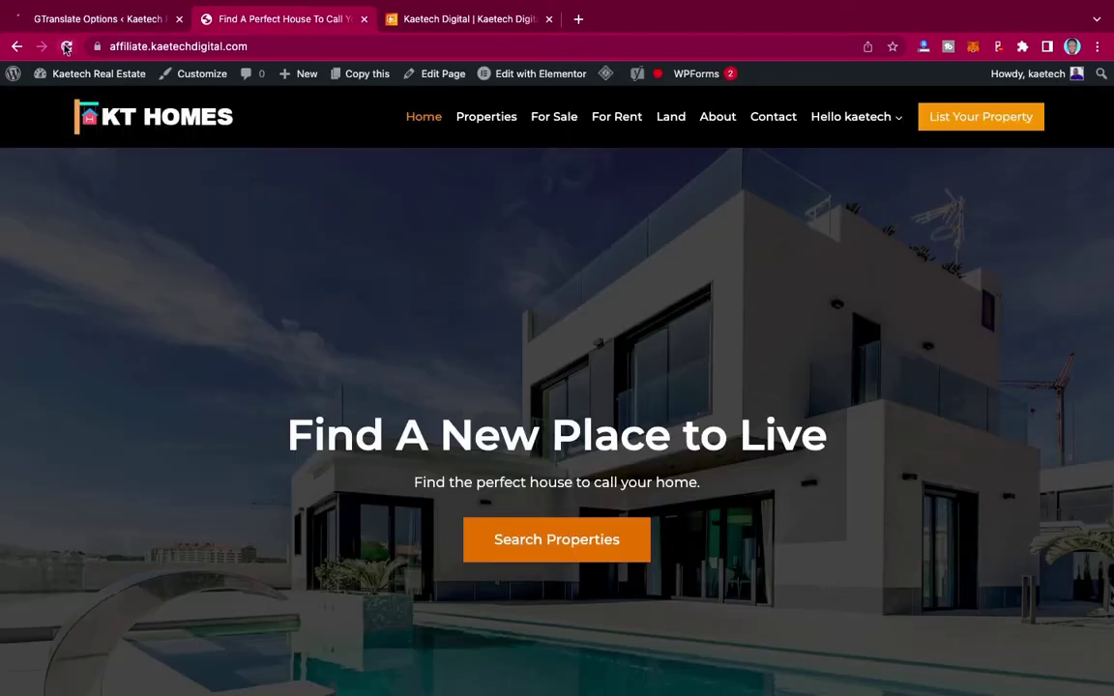
{"action": "left_click", "coordinate": [65, 46]}
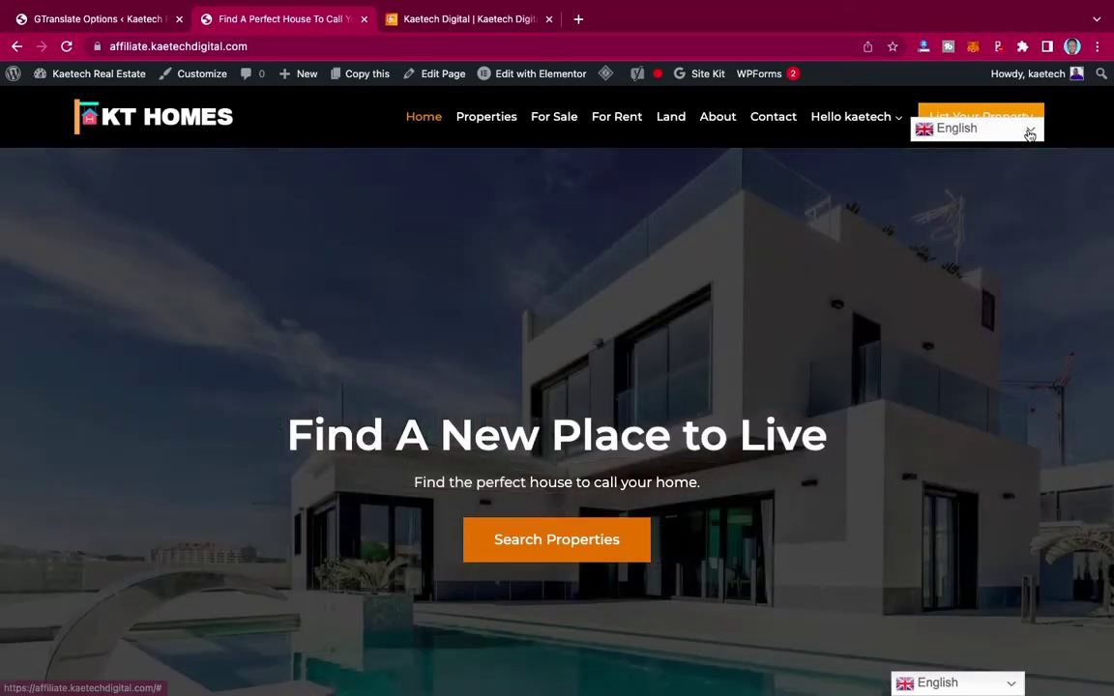
{"action": "left_click", "coordinate": [1013, 134]}
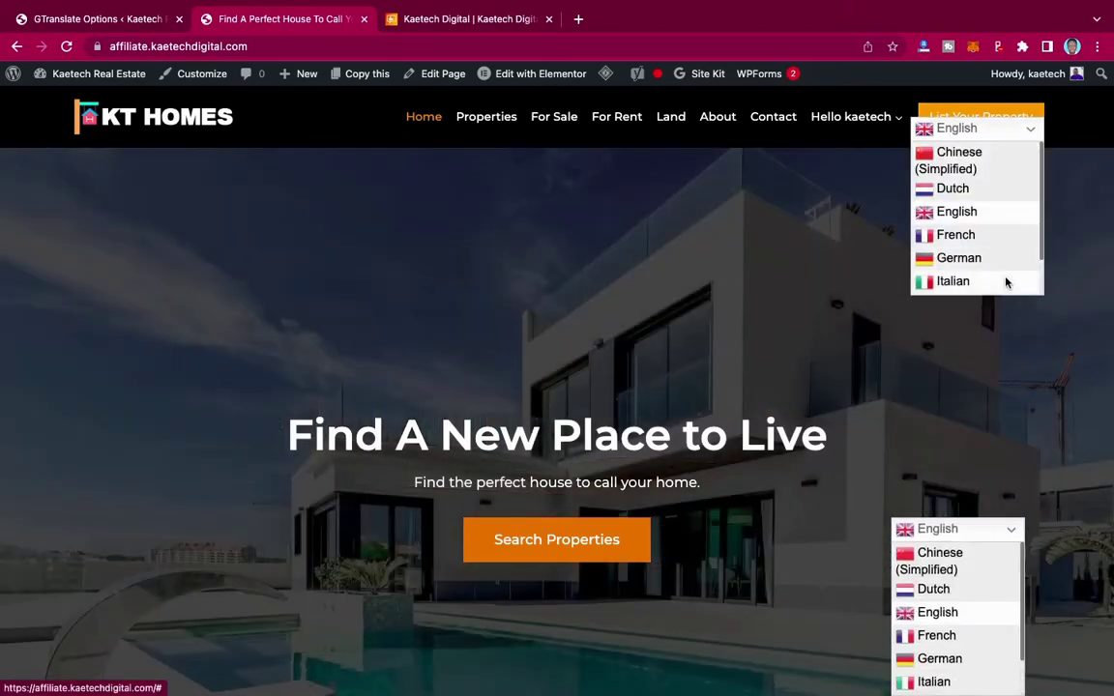
{"action": "left_click", "coordinate": [1033, 132]}
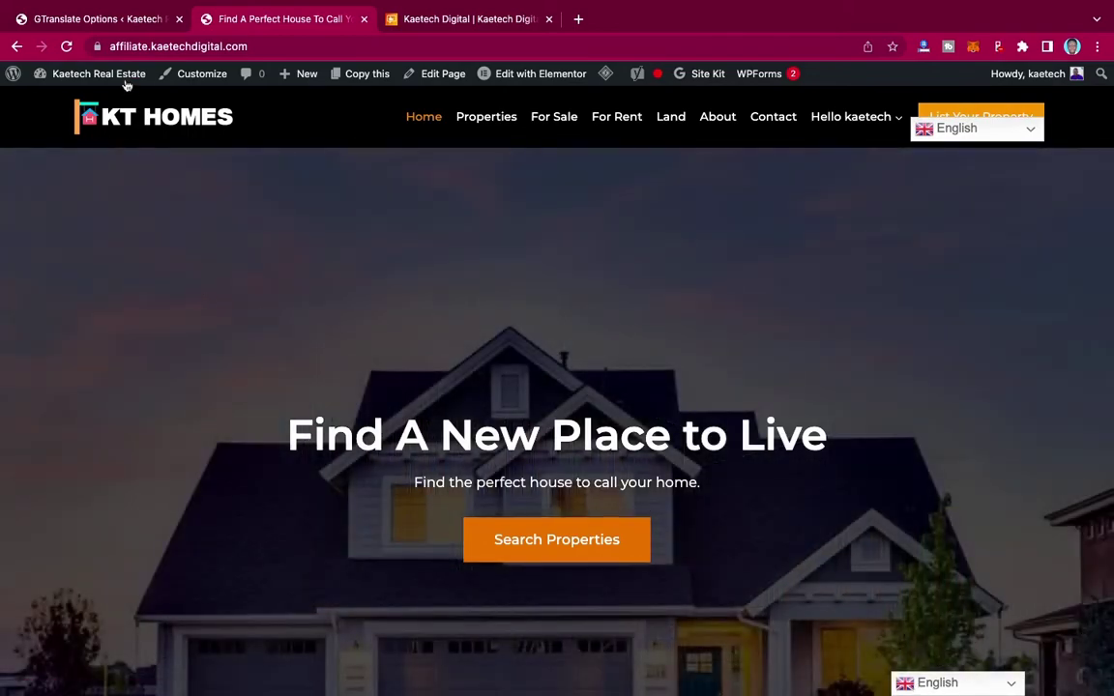
Step: Return to the GTranslate options and set Show in menu to - None -
{"action": "left_click", "coordinate": [97, 19]}
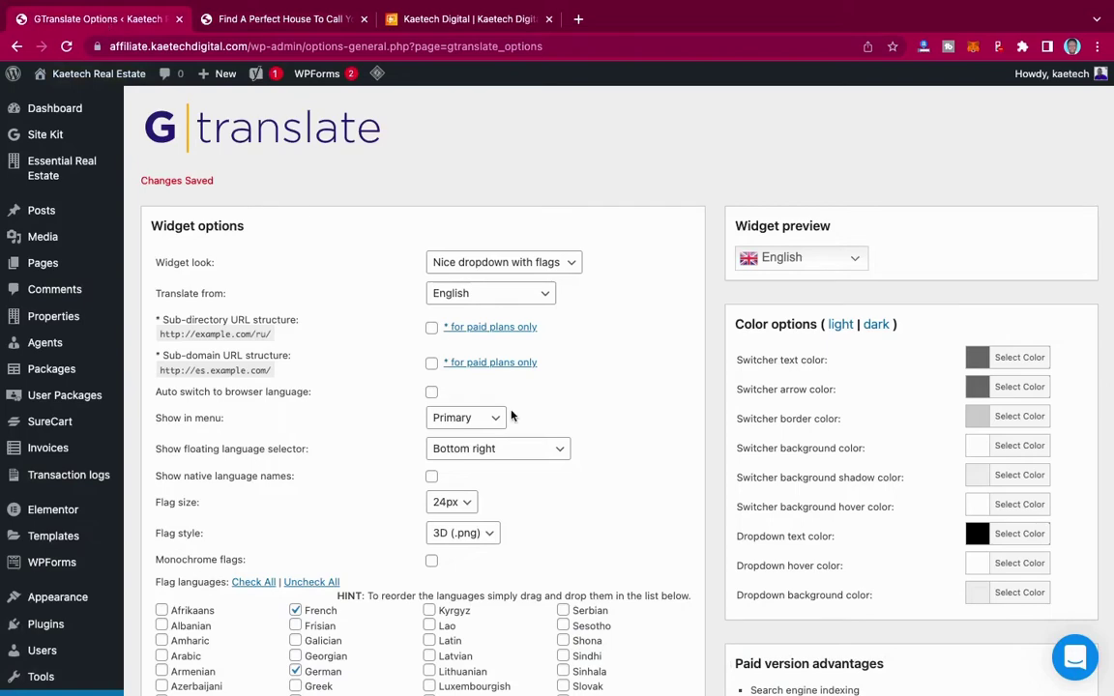
{"action": "scroll", "coordinate": [560, 323], "scroll_direction": "down", "scroll_amount": 1}
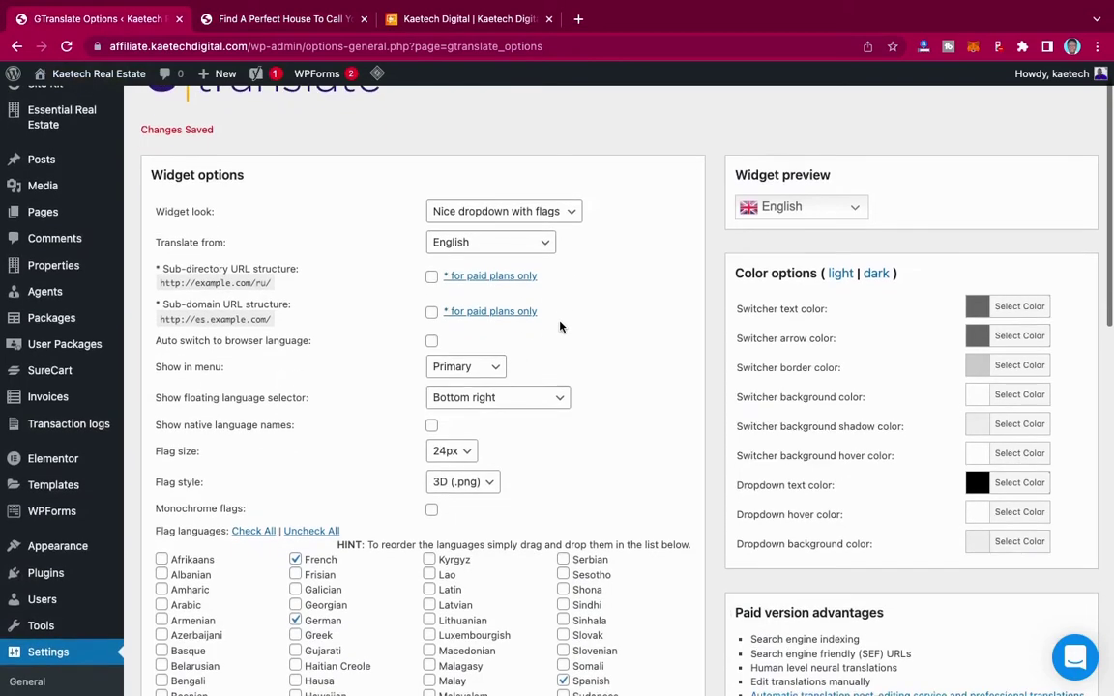
{"action": "scroll", "coordinate": [560, 325], "scroll_direction": "down", "scroll_amount": 1}
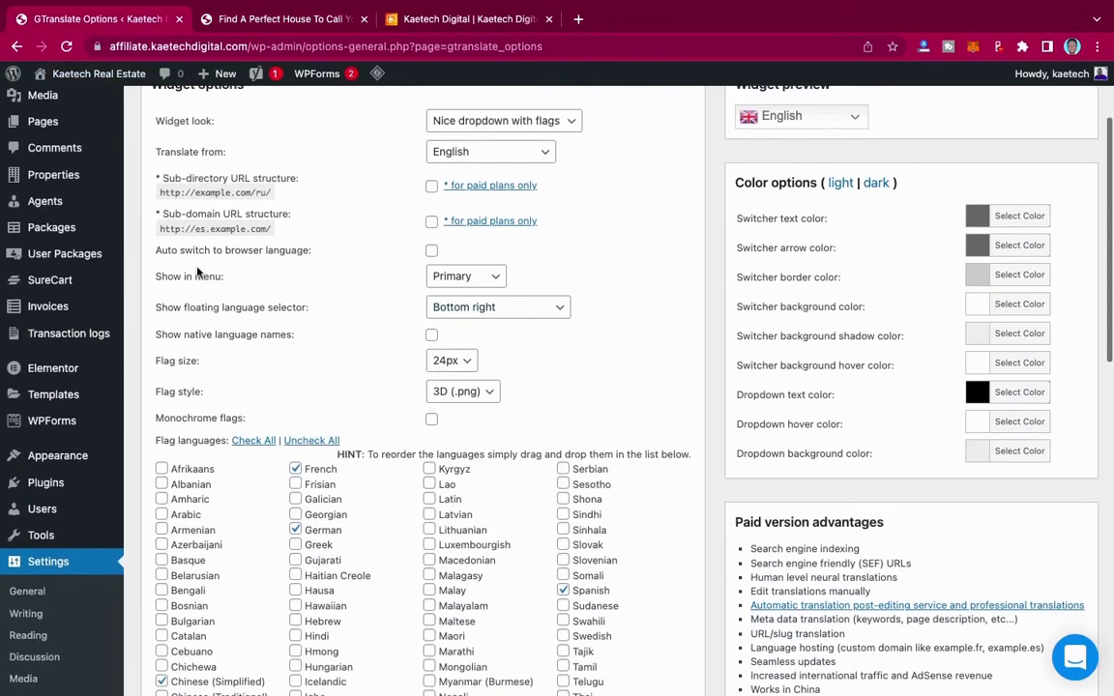
{"action": "left_click", "coordinate": [499, 278]}
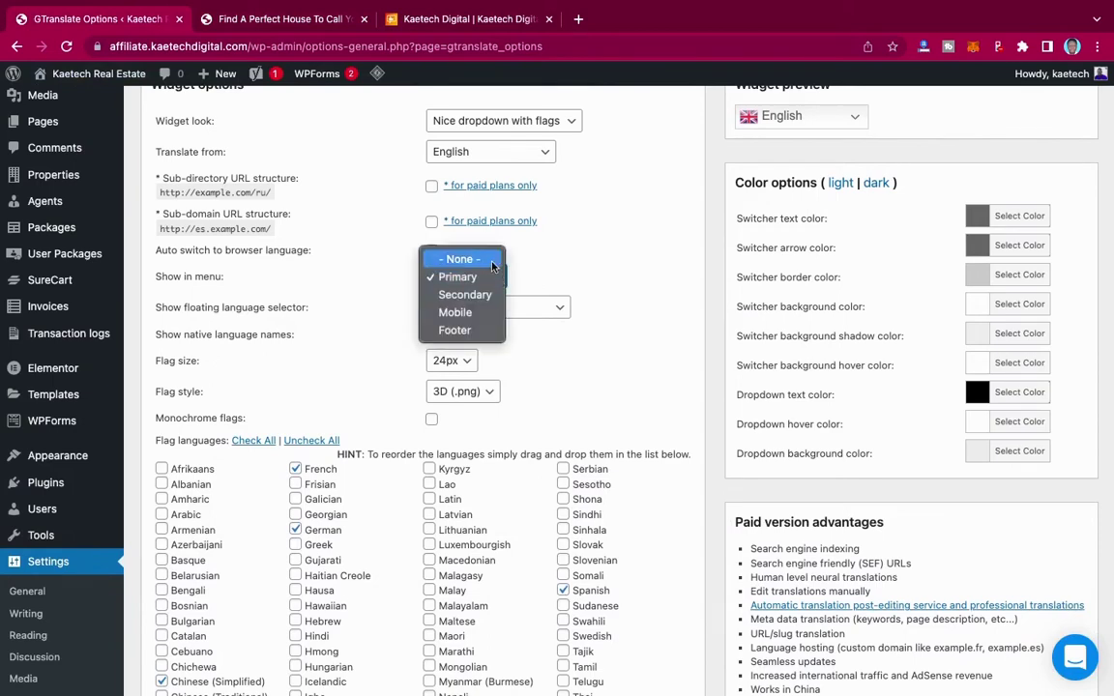
{"action": "left_click", "coordinate": [493, 259]}
Step: Try to save the GTranslate settings without the "I have issues saving" option and return to the options page
{"action": "scroll", "coordinate": [603, 297], "scroll_direction": "down", "scroll_amount": 6}
{"action": "scroll", "coordinate": [603, 297], "scroll_direction": "down", "scroll_amount": 4}
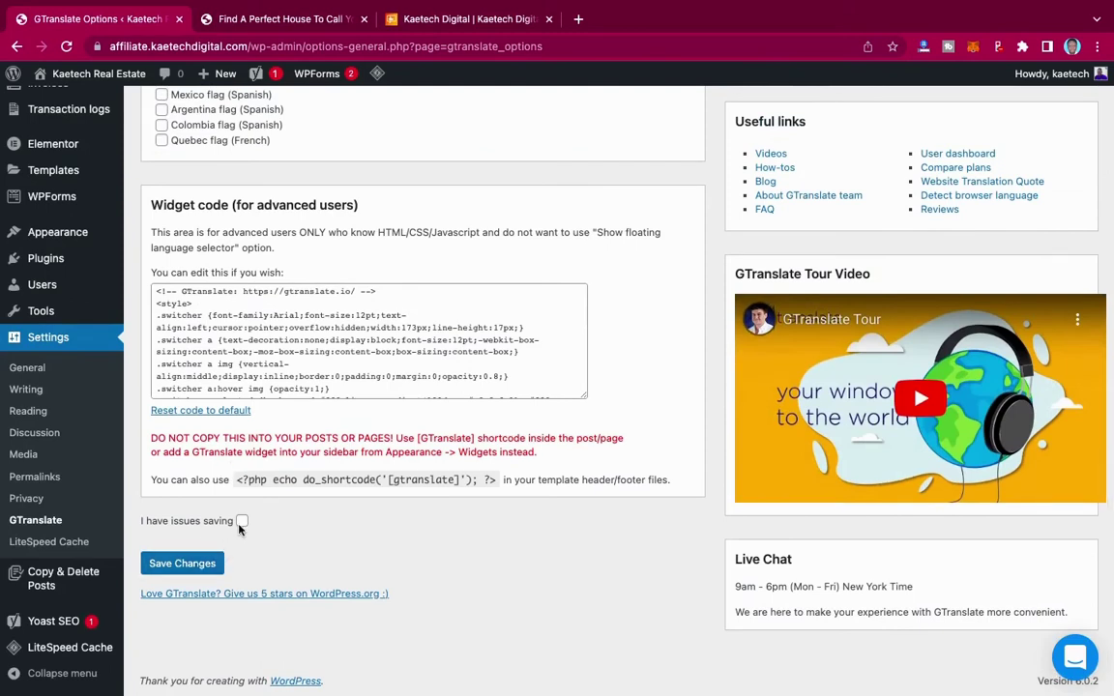
{"action": "left_click", "coordinate": [207, 566]}
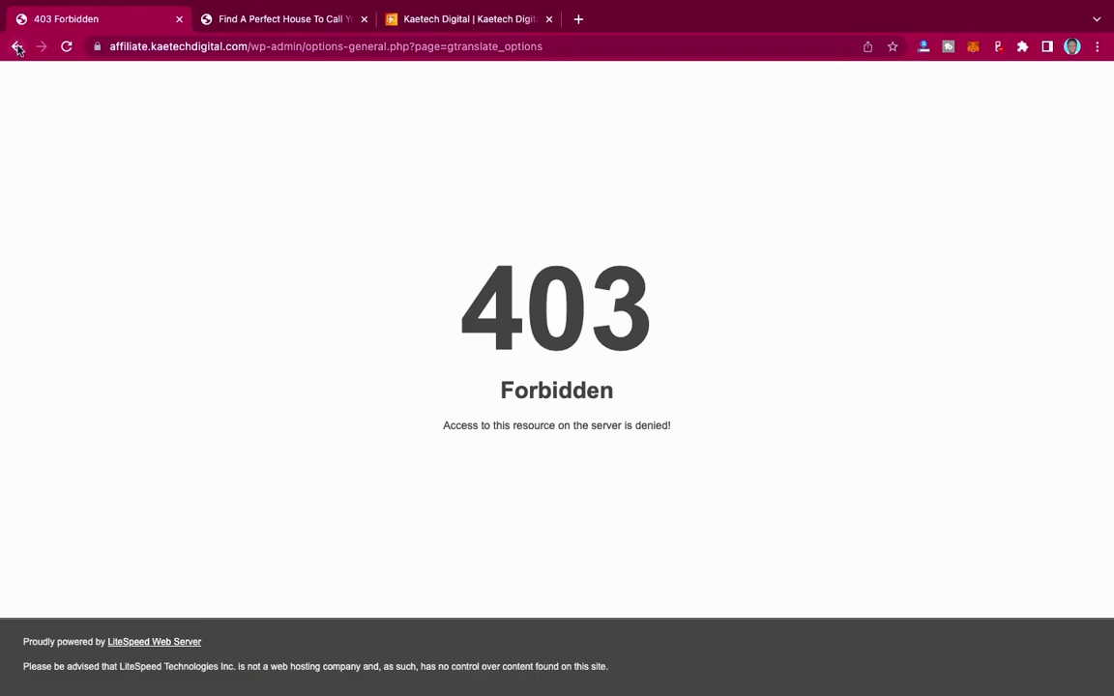
{"action": "left_click", "coordinate": [17, 47]}
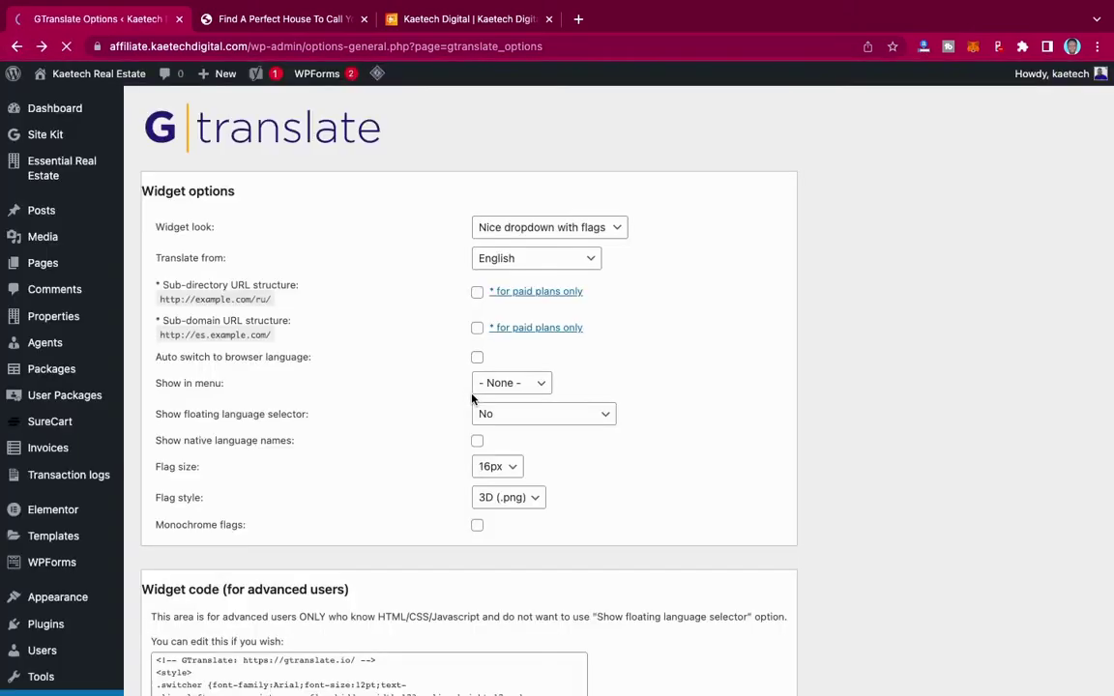
Step: Keep Show in menu at - None - and save the GTranslate settings with "I have issues saving" enabled
{"action": "scroll", "coordinate": [471, 394], "scroll_direction": "up", "scroll_amount": 10}
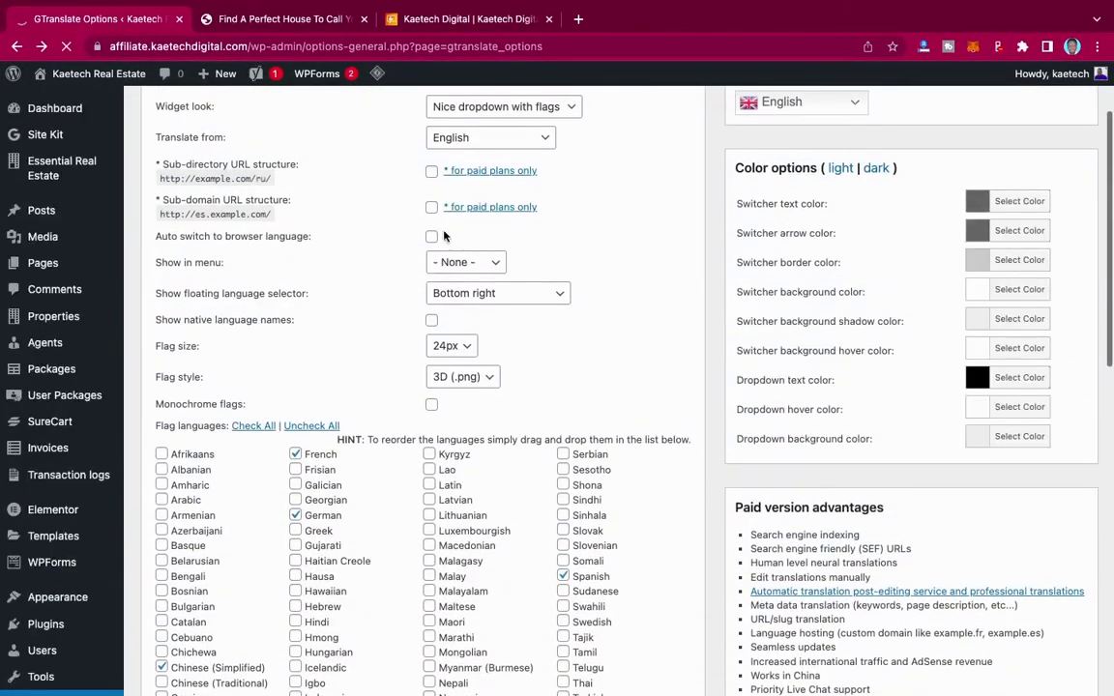
{"action": "left_click", "coordinate": [483, 264]}
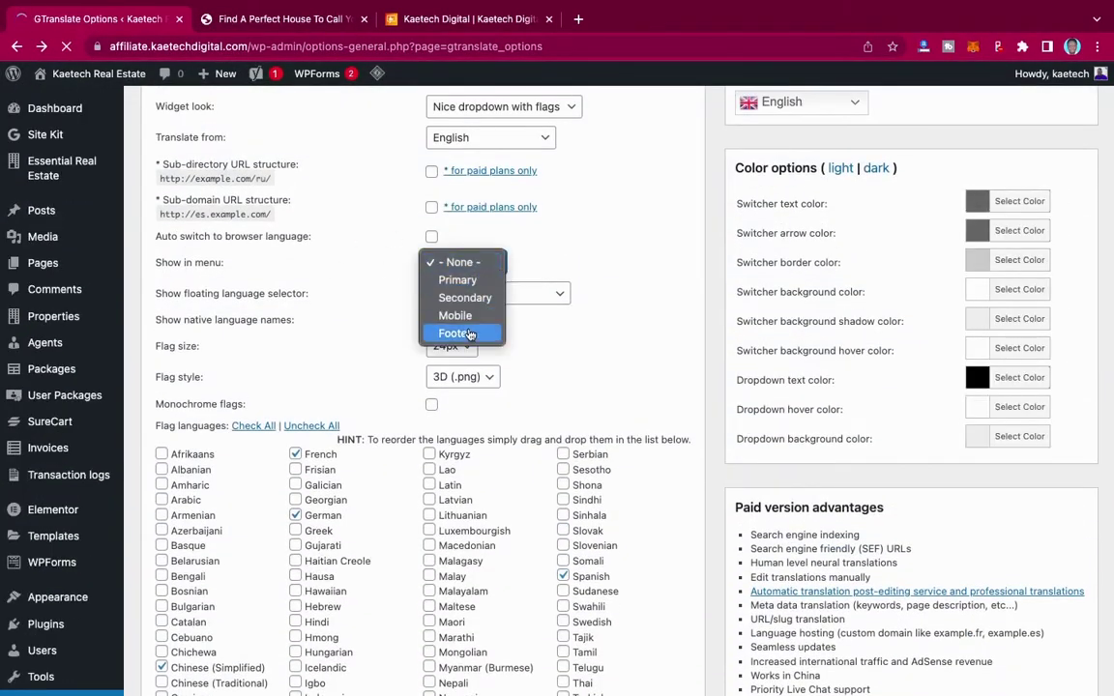
{"action": "left_click", "coordinate": [484, 264]}
{"action": "scroll", "coordinate": [514, 350], "scroll_direction": "down", "scroll_amount": 15}
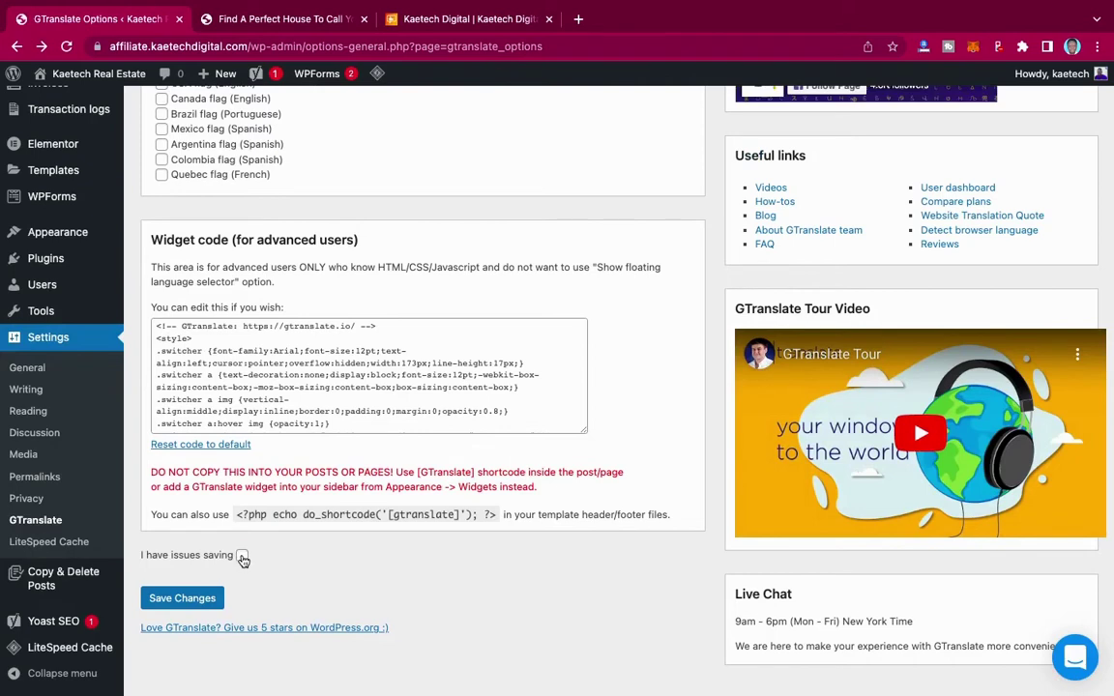
{"action": "left_click", "coordinate": [191, 599]}
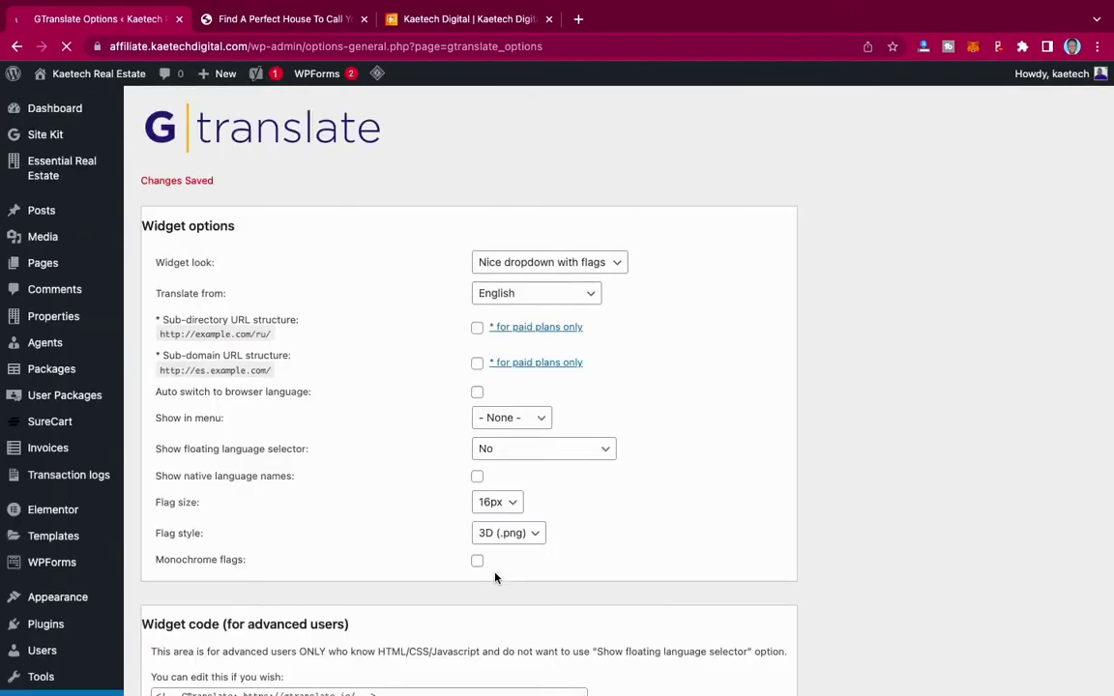
Step: Go to the site's homepage and purge its LiteSpeed cache
{"action": "left_click", "coordinate": [295, 27]}
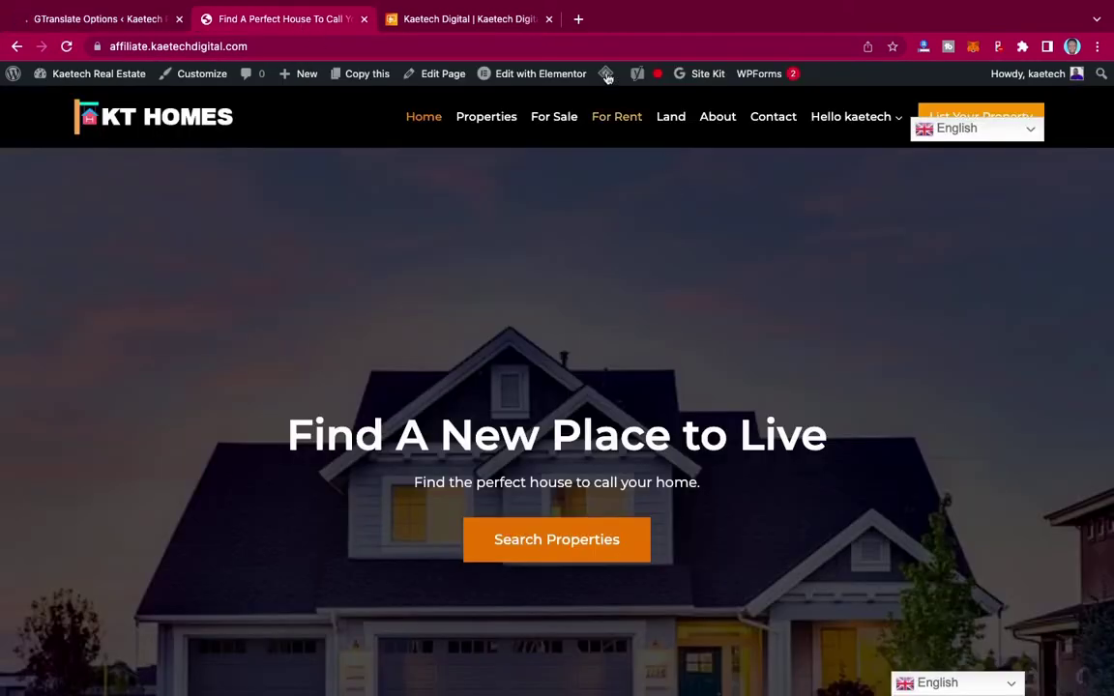
{"action": "mouse_move", "coordinate": [606, 72]}
{"action": "left_click", "coordinate": [620, 145]}
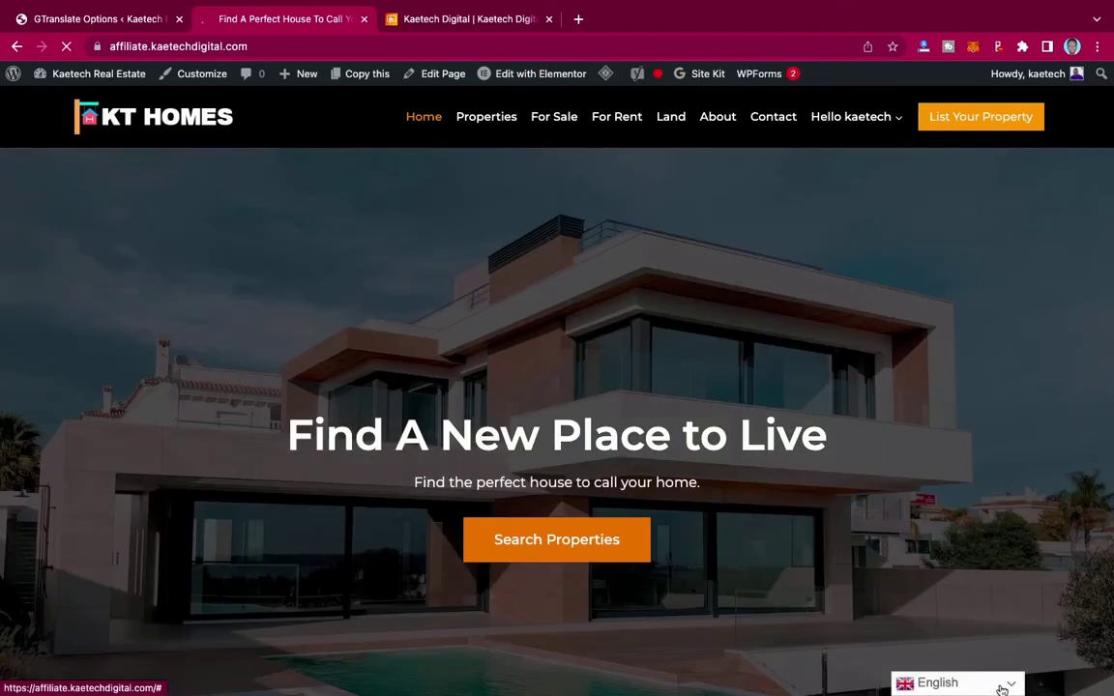
Step: Translate the homepage into Chinese (Simplified) with the floating language selector and review the translated sections
{"action": "left_click", "coordinate": [1002, 688]}
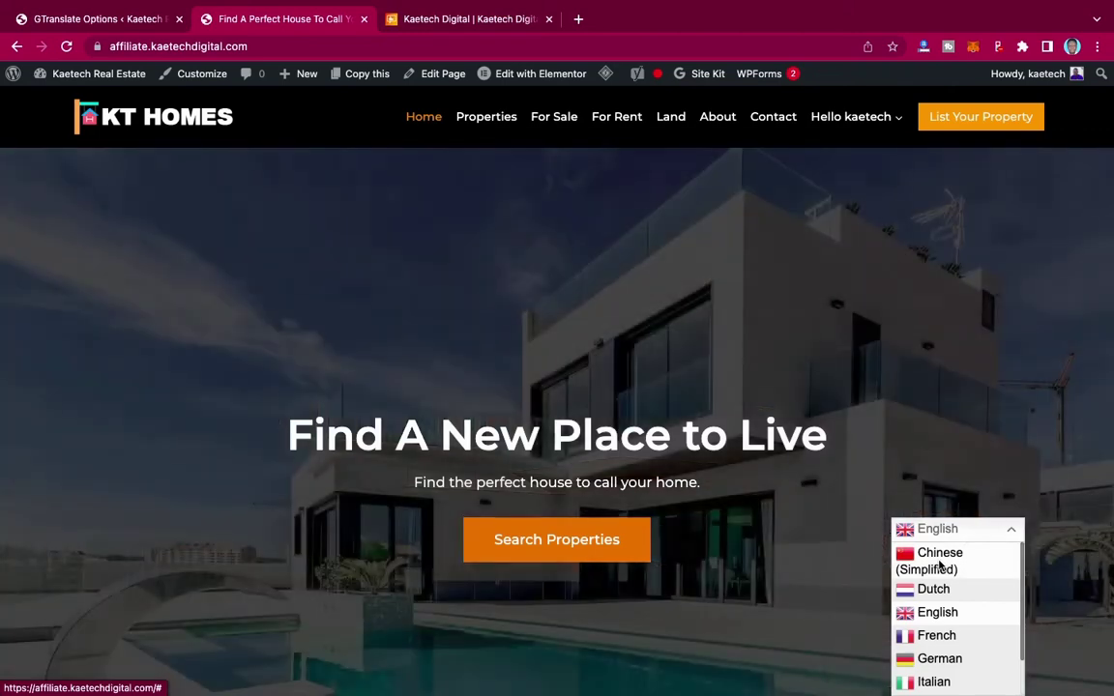
{"action": "left_click", "coordinate": [939, 561]}
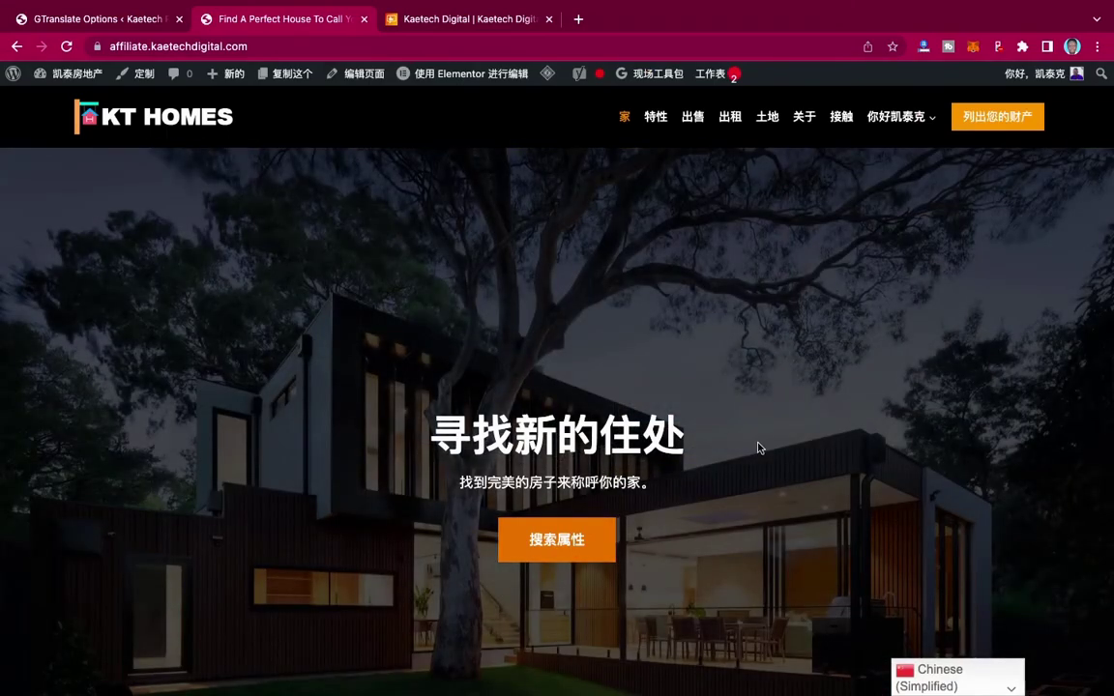
{"action": "scroll", "coordinate": [758, 447], "scroll_direction": "down", "scroll_amount": 10}
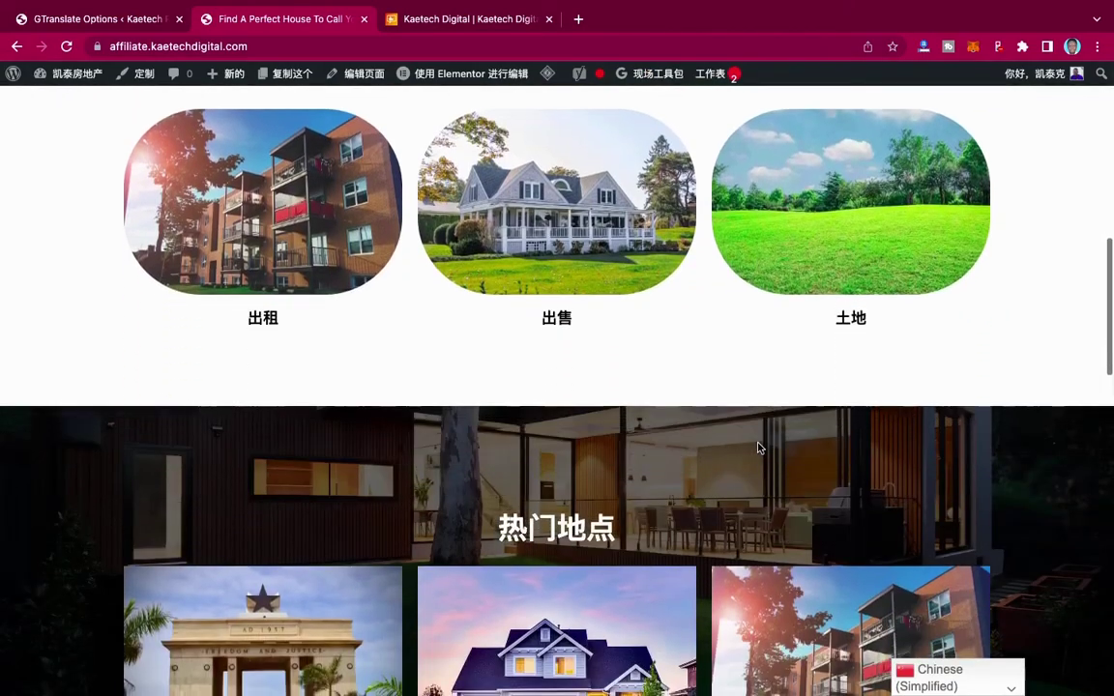
{"action": "scroll", "coordinate": [758, 447], "scroll_direction": "down", "scroll_amount": 5}
{"action": "scroll", "coordinate": [758, 446], "scroll_direction": "up", "scroll_amount": 10}
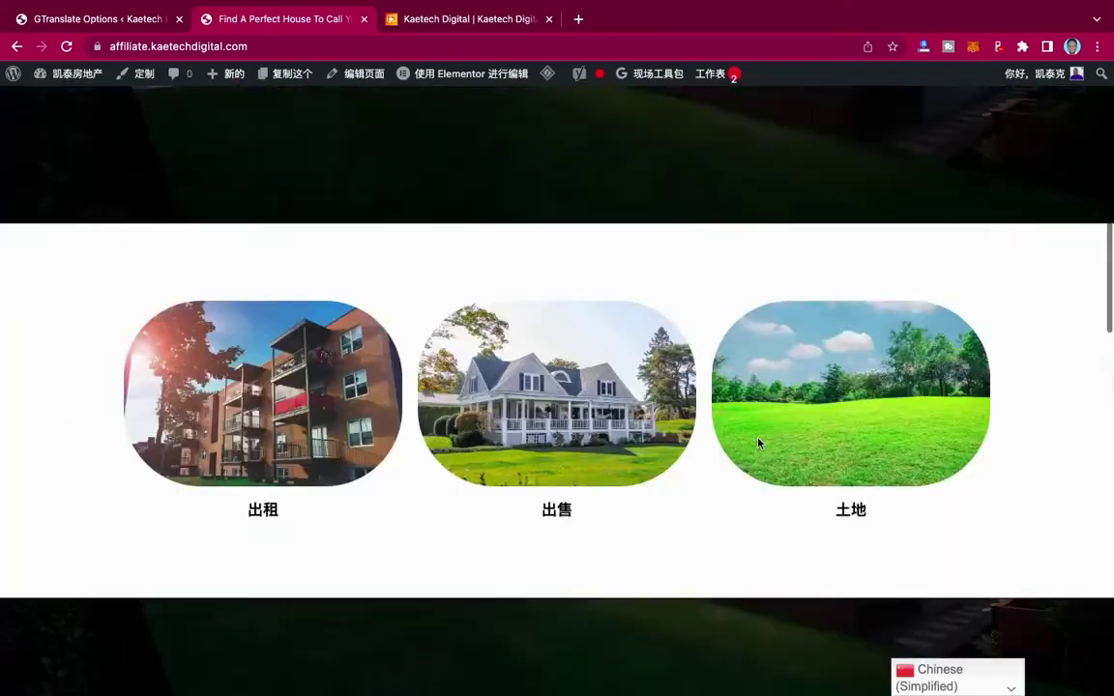
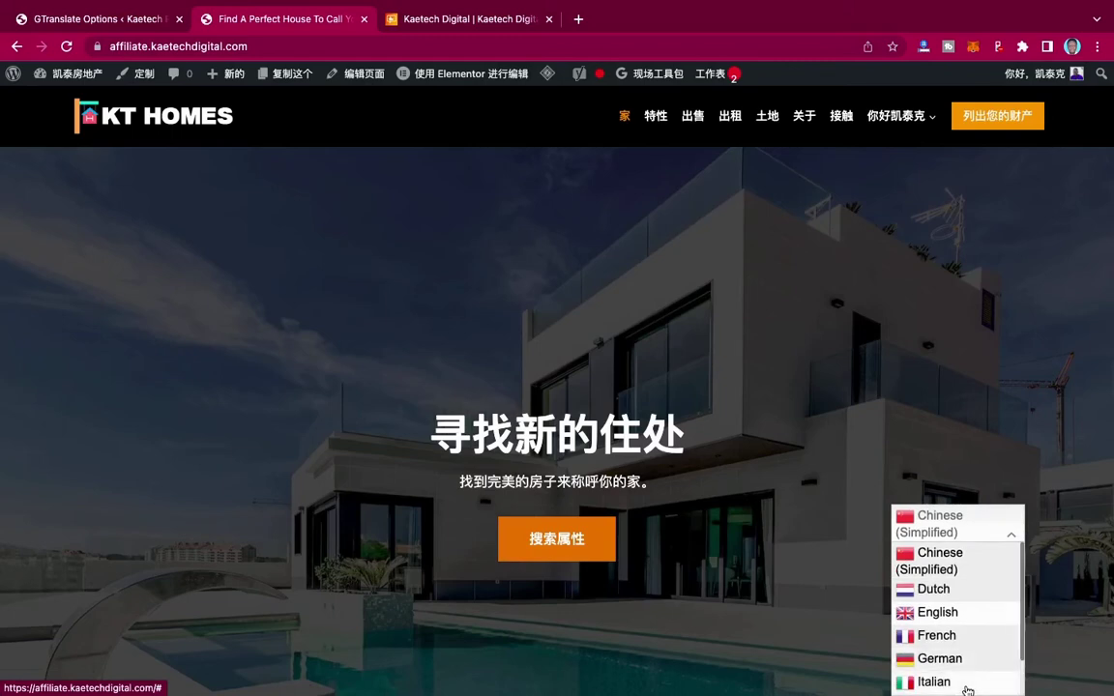
Step: Switch the homepage to Dutch and look through the translated content
{"action": "left_click", "coordinate": [934, 588]}
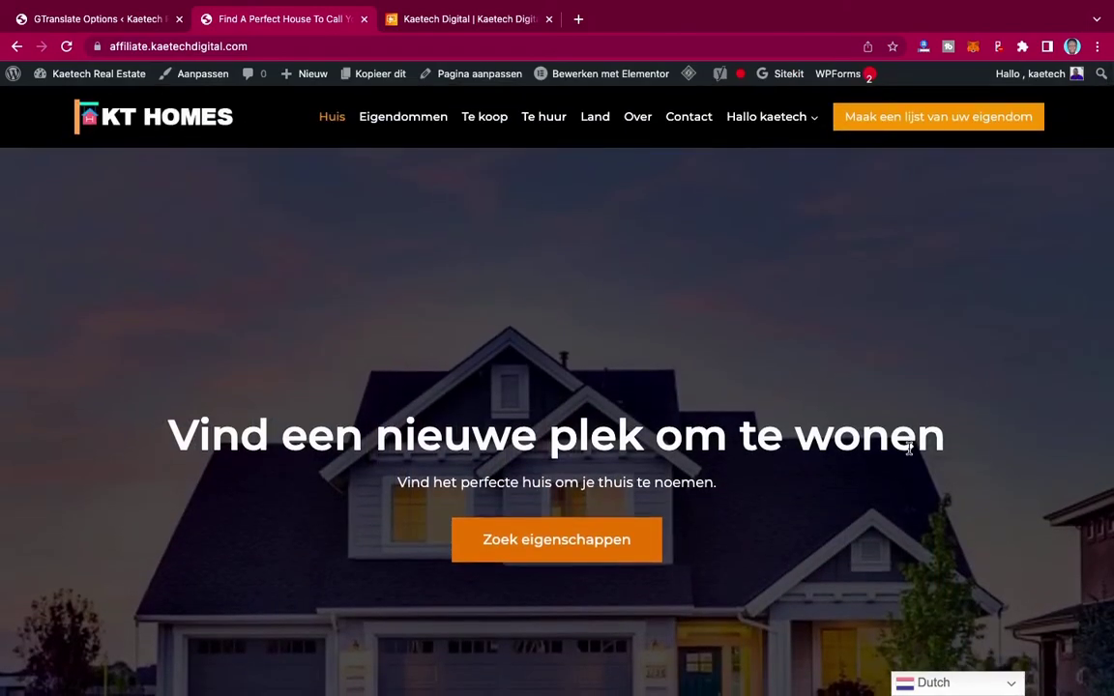
{"action": "scroll", "coordinate": [853, 481], "scroll_direction": "down", "scroll_amount": 10}
{"action": "scroll", "coordinate": [854, 482], "scroll_direction": "up", "scroll_amount": 10}
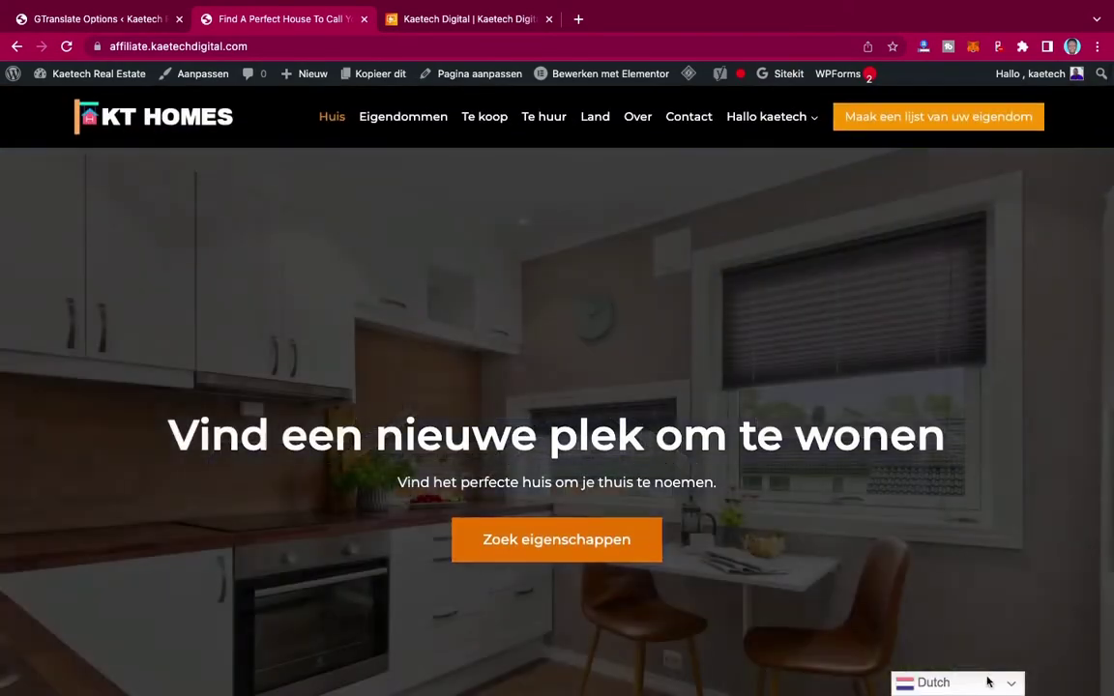
Step: Switch the homepage back to English and look through its sections, including Latest Properties
{"action": "left_click", "coordinate": [987, 684]}
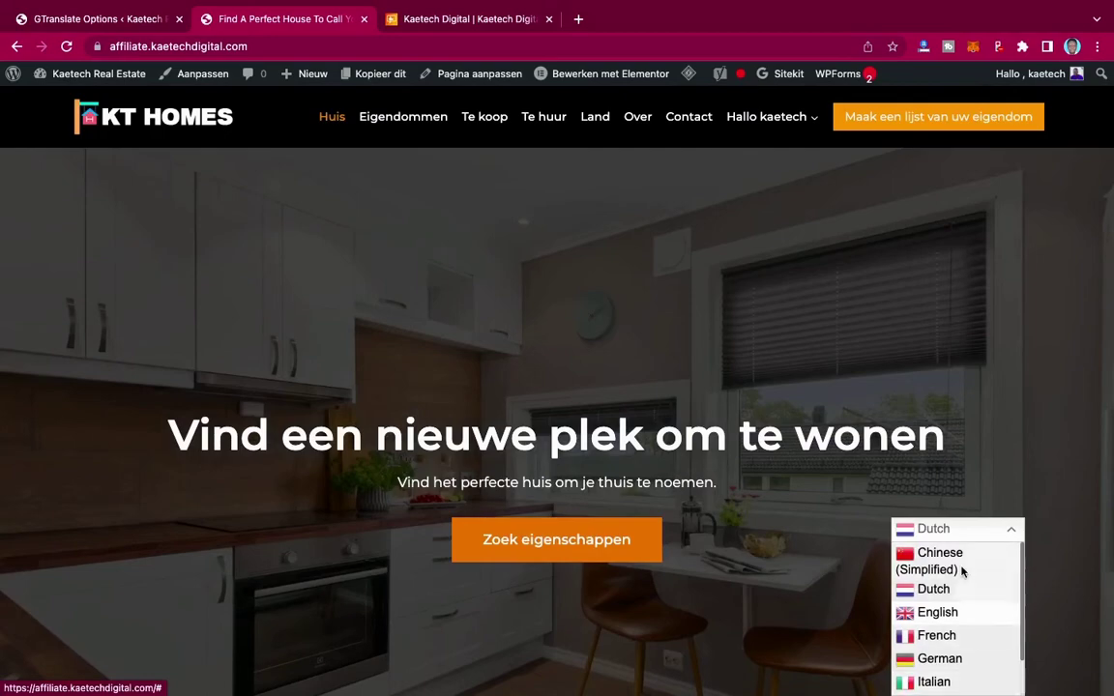
{"action": "left_click", "coordinate": [943, 612]}
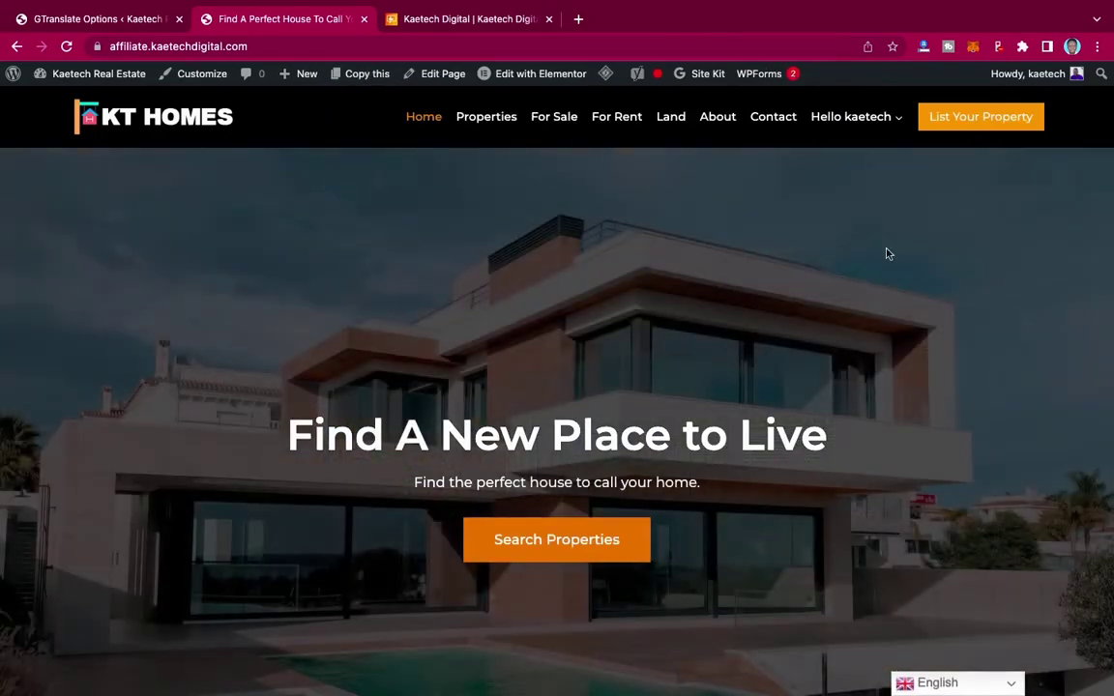
{"action": "scroll", "coordinate": [887, 391], "scroll_direction": "down", "scroll_amount": 6}
{"action": "scroll", "coordinate": [887, 390], "scroll_direction": "down", "scroll_amount": 3}
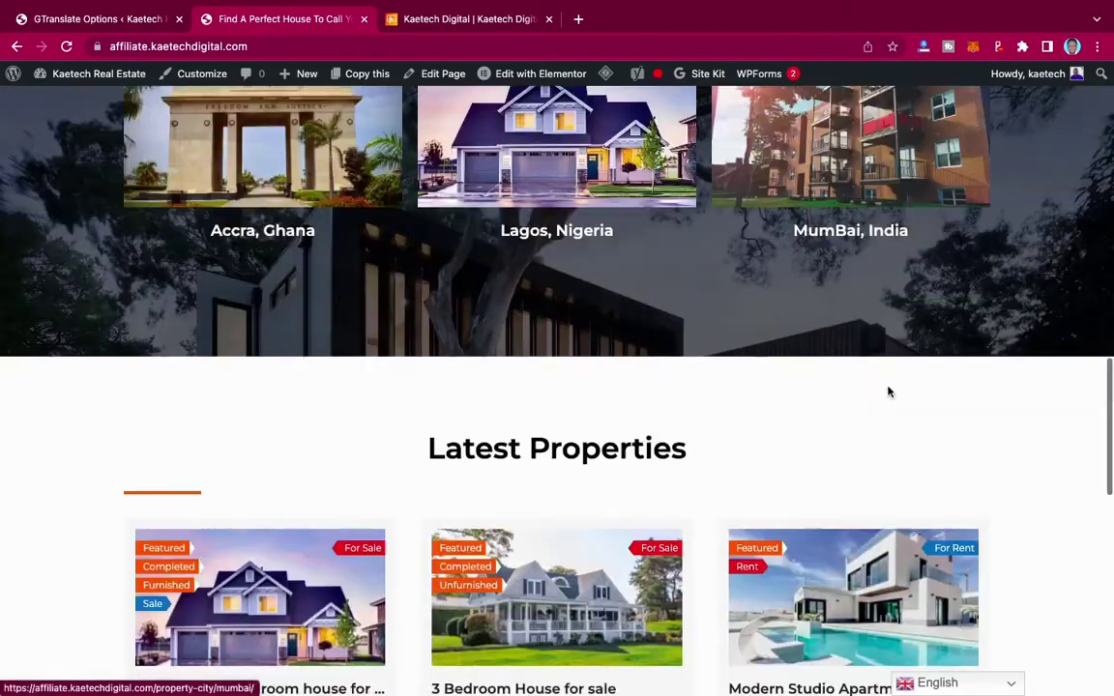
{"action": "scroll", "coordinate": [888, 391], "scroll_direction": "up", "scroll_amount": 10}
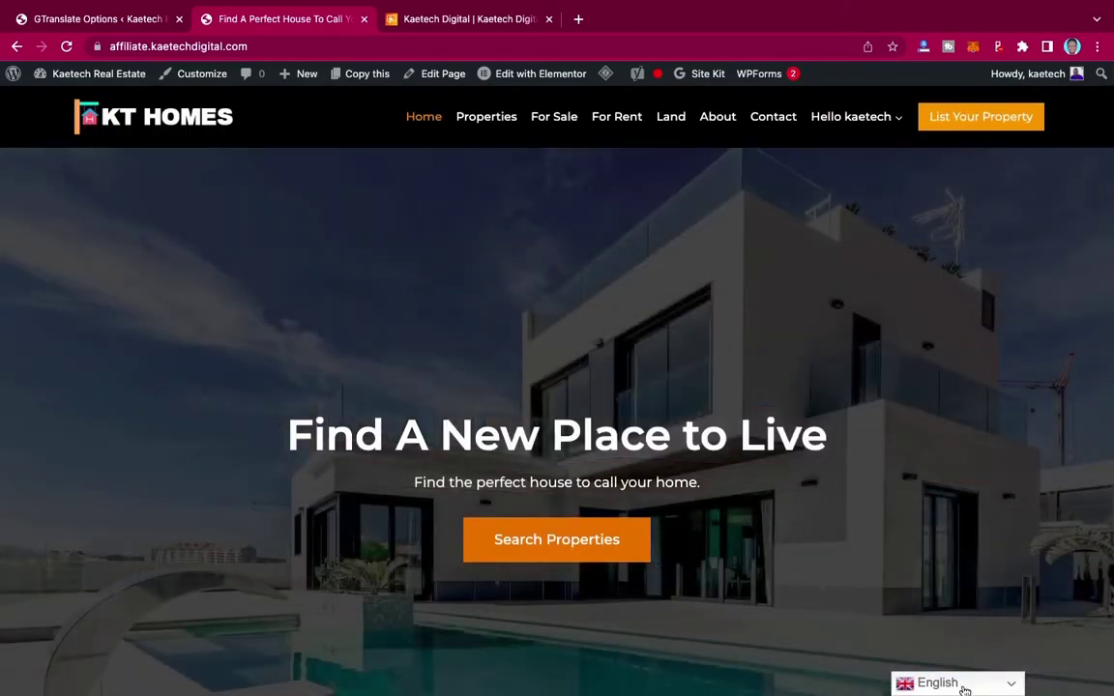
Step: Review all the languages offered in the floating language selector, then close its list
{"action": "left_click", "coordinate": [964, 684]}
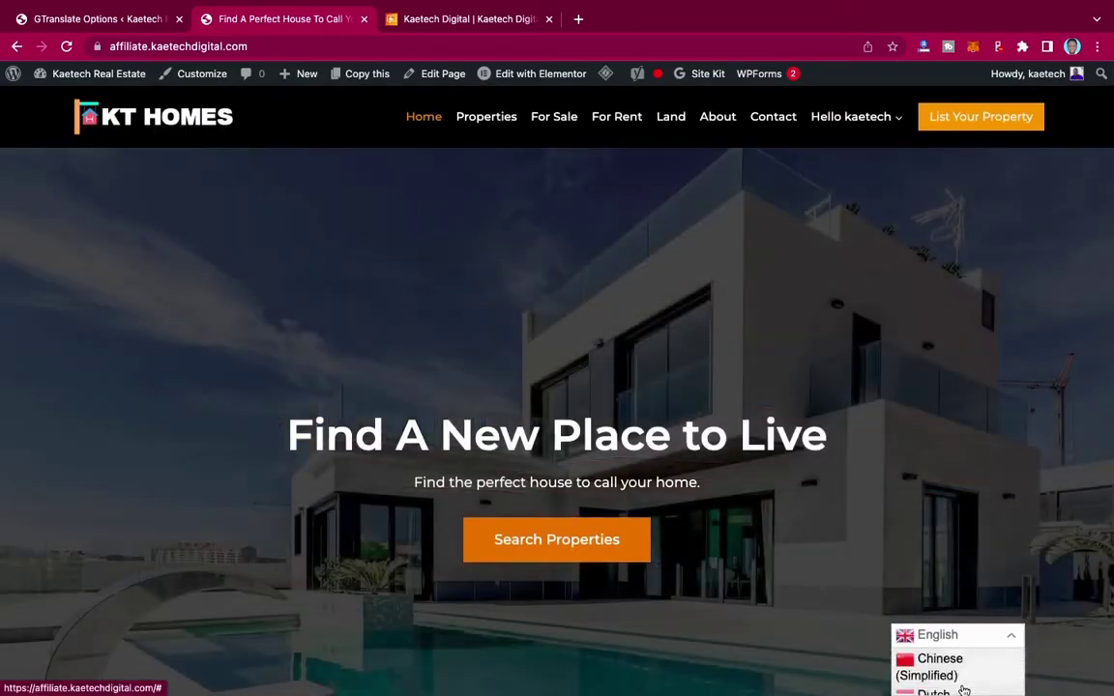
{"action": "scroll", "coordinate": [960, 641], "scroll_direction": "down", "scroll_amount": 2}
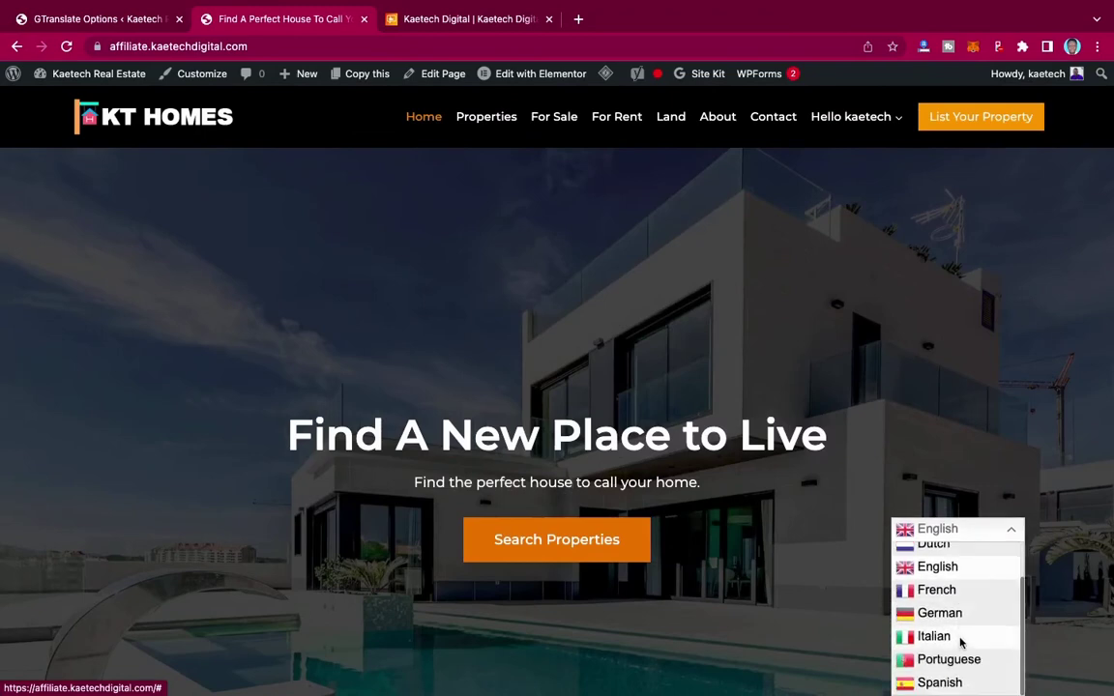
{"action": "scroll", "coordinate": [959, 641], "scroll_direction": "up", "scroll_amount": 2}
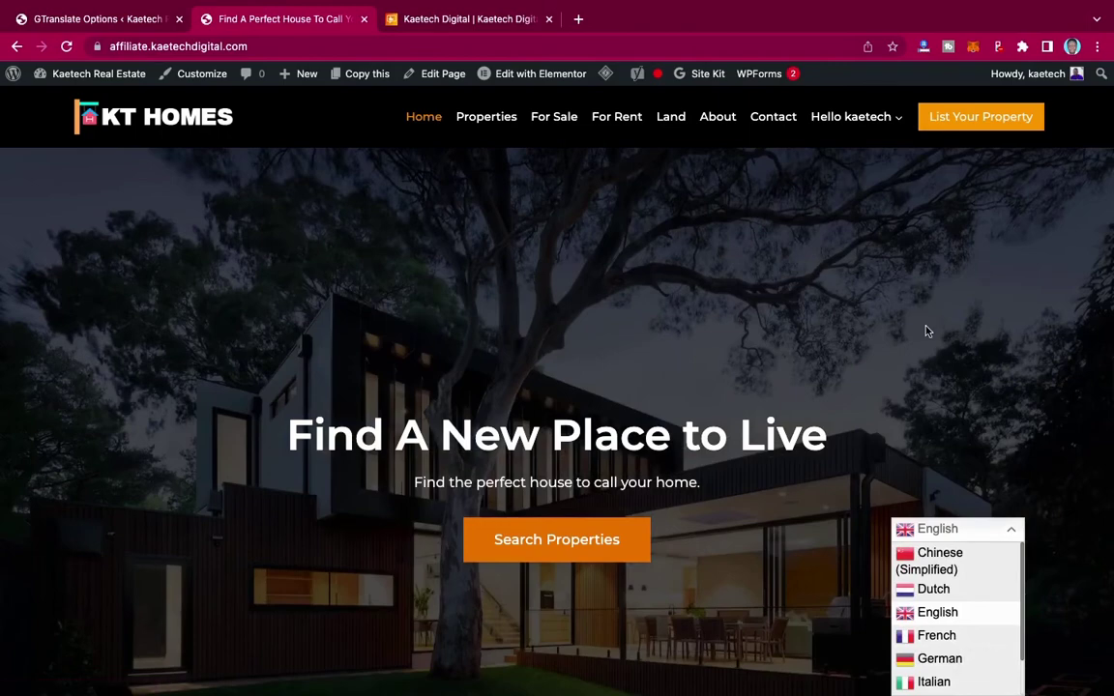
{"action": "left_click", "coordinate": [928, 329]}
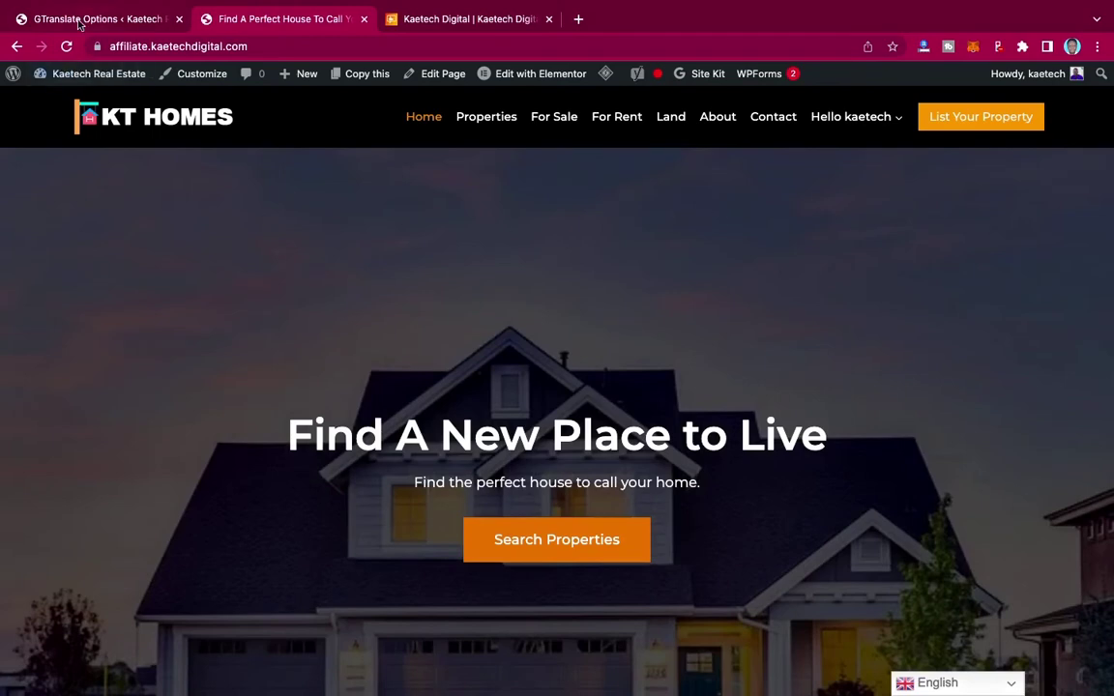
Step: Return to the GTranslate options page and set the widget look to Flags
{"action": "left_click", "coordinate": [80, 22]}
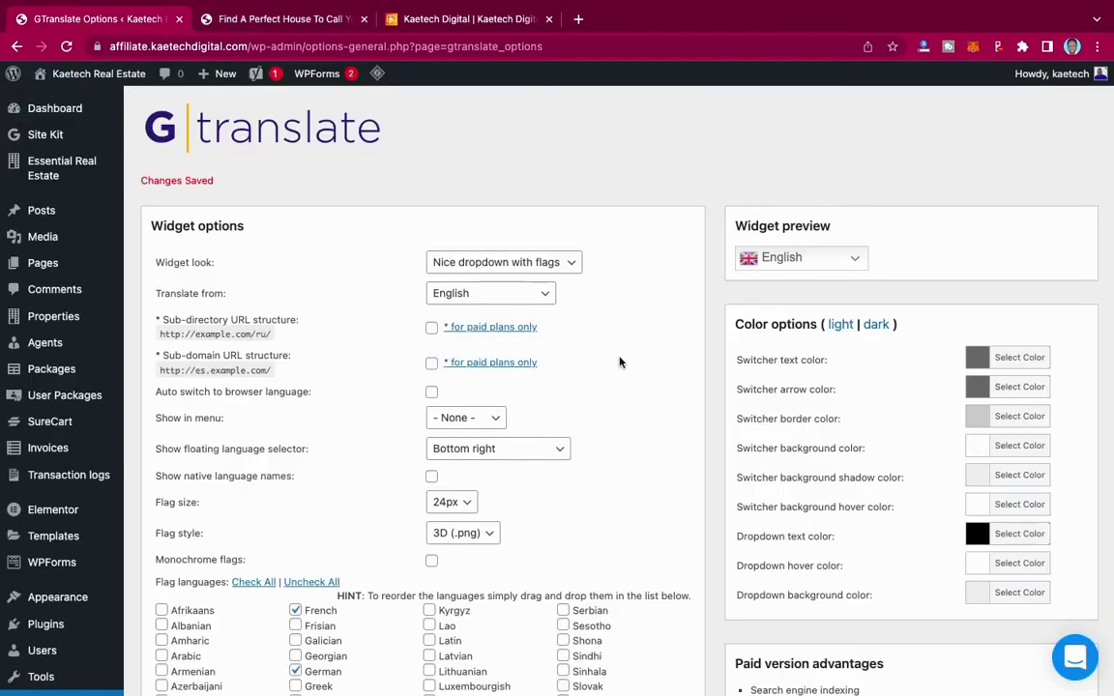
{"action": "left_click", "coordinate": [544, 263]}
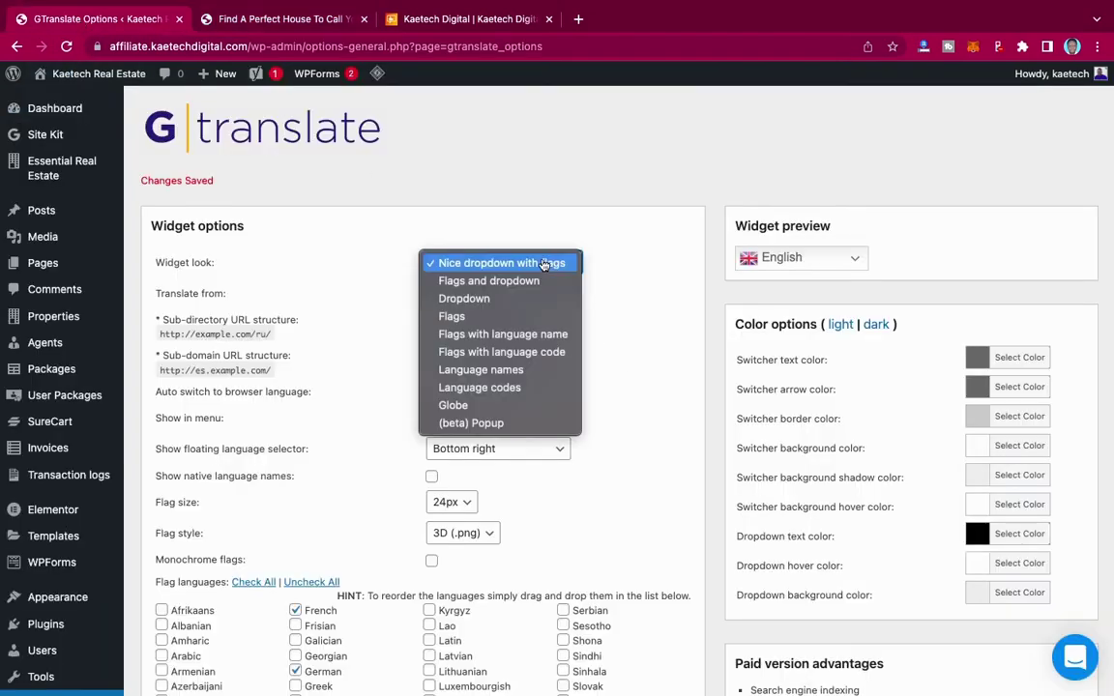
{"action": "left_click", "coordinate": [469, 316]}
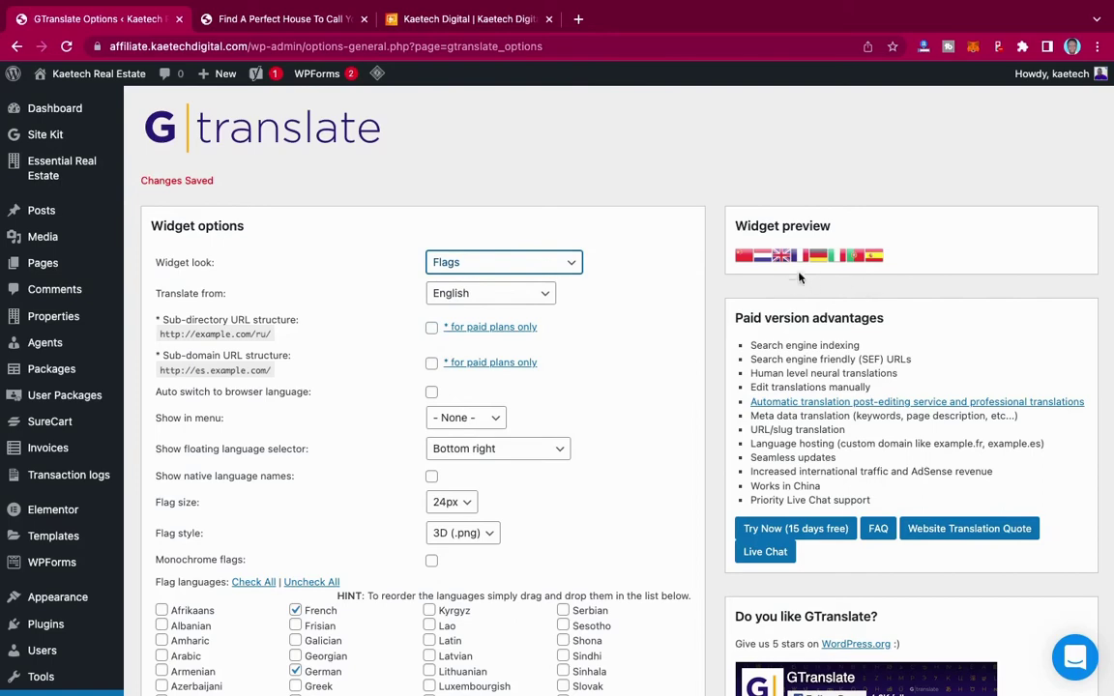
Step: Deselect German, Italian, Chinese (Simplified), Dutch, Portuguese and Spanish in the flag languages, leaving only English and French
{"action": "scroll", "coordinate": [649, 359], "scroll_direction": "down", "scroll_amount": 3}
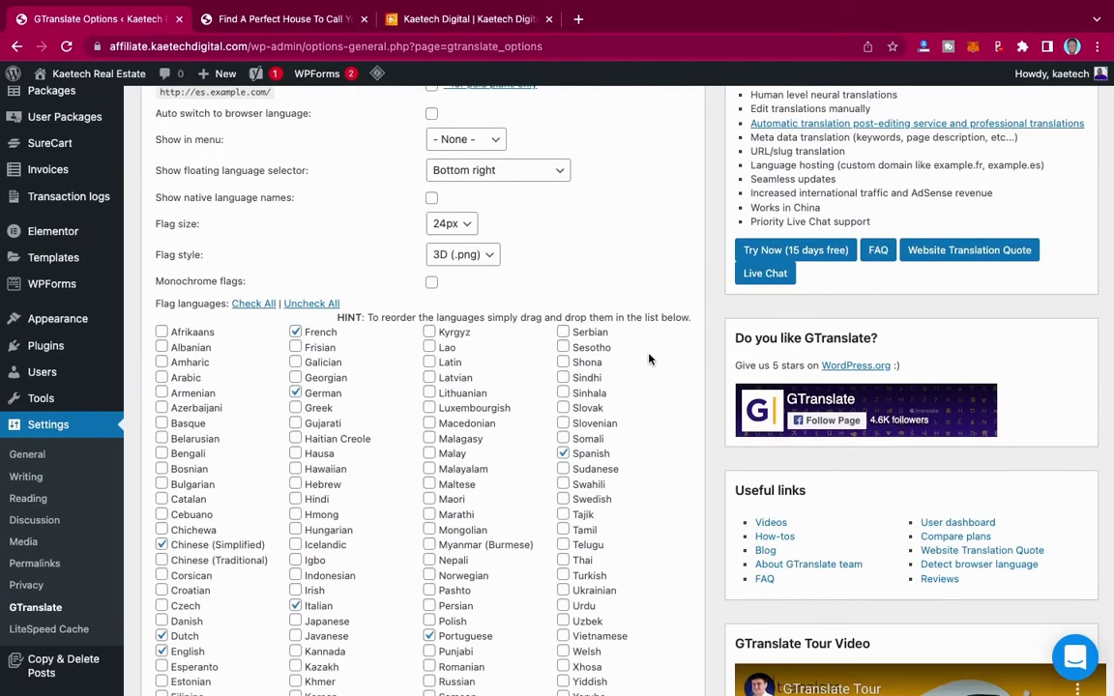
{"action": "scroll", "coordinate": [648, 359], "scroll_direction": "down", "scroll_amount": 2}
{"action": "scroll", "coordinate": [649, 359], "scroll_direction": "up", "scroll_amount": 3}
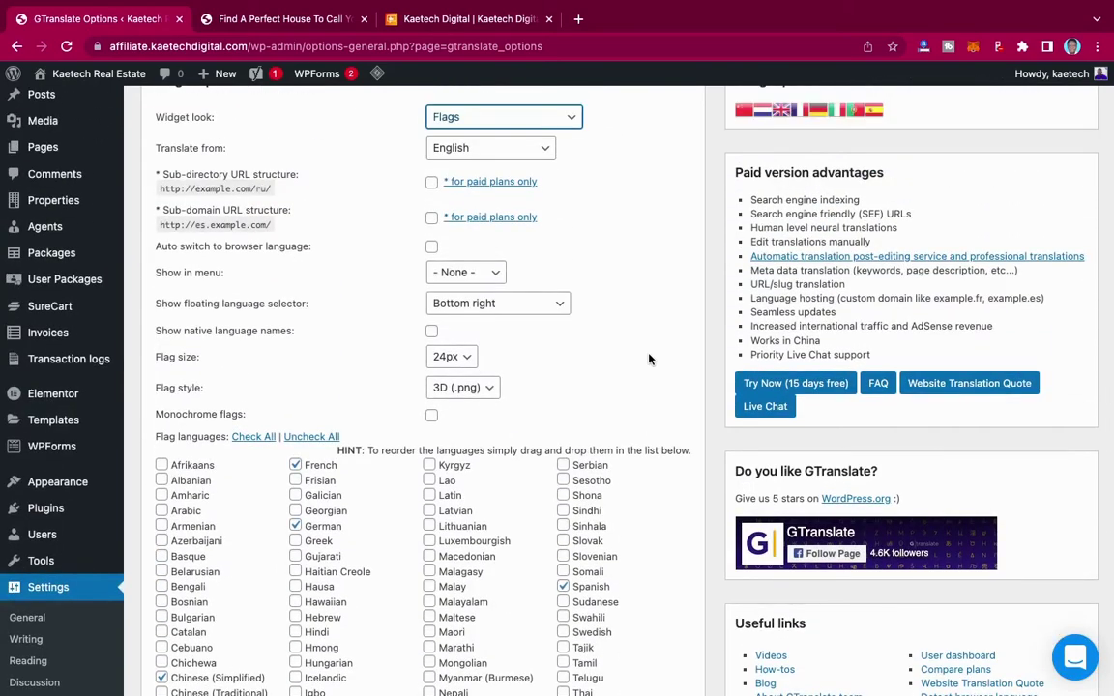
{"action": "scroll", "coordinate": [625, 154], "scroll_direction": "down", "scroll_amount": 3}
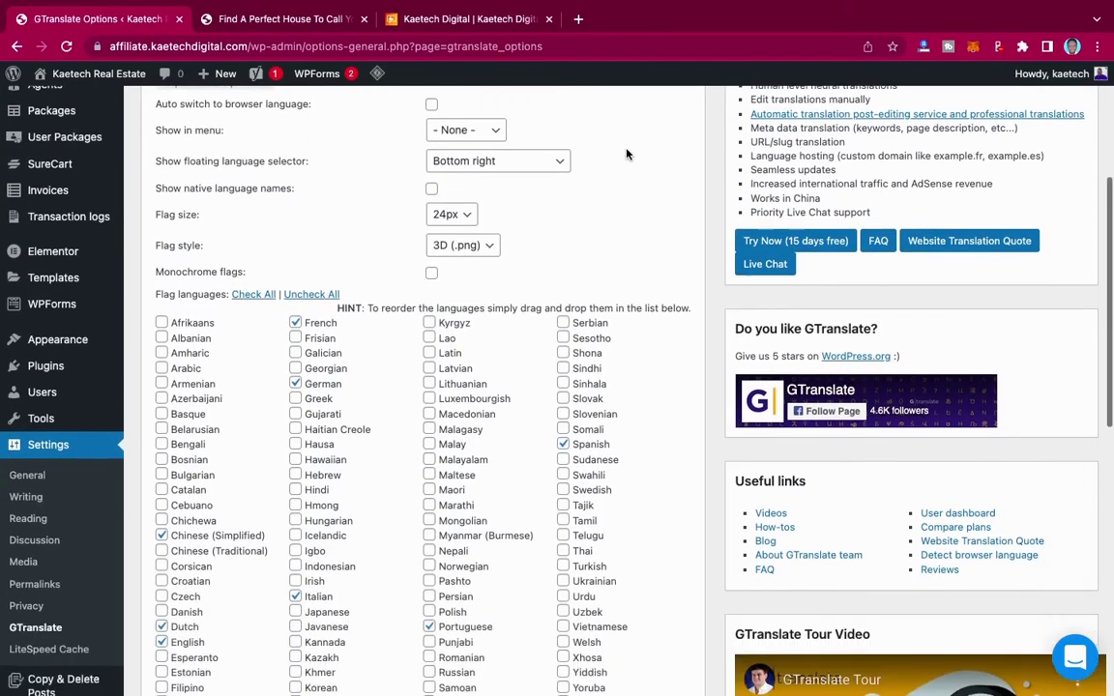
{"action": "scroll", "coordinate": [626, 155], "scroll_direction": "down", "scroll_amount": 3}
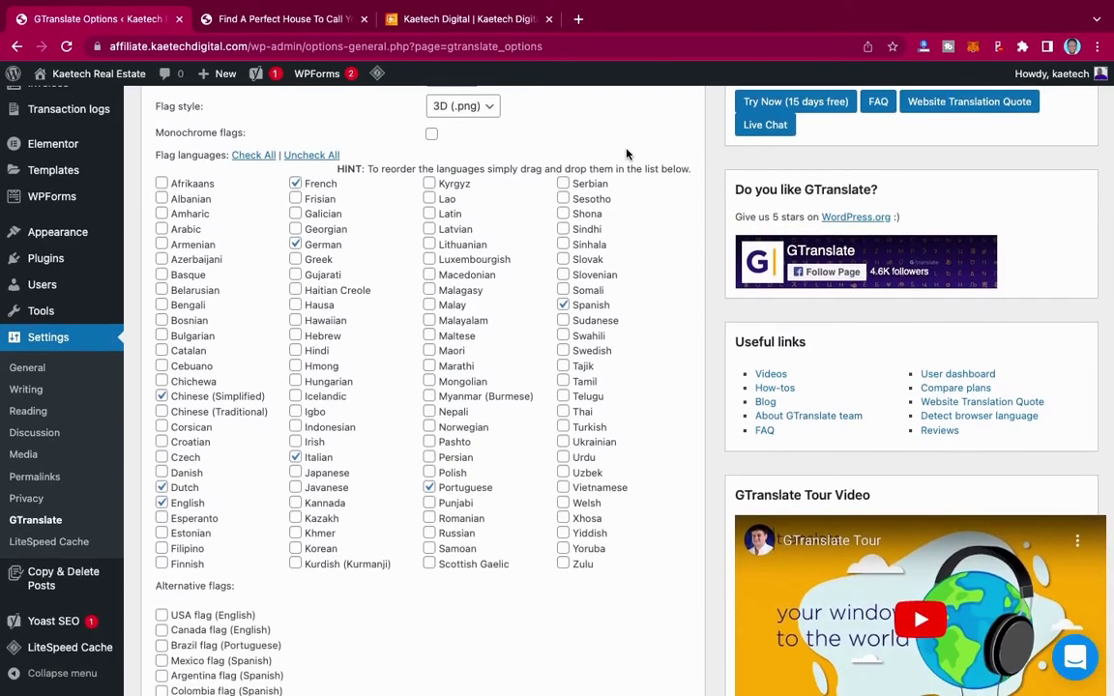
{"action": "left_click", "coordinate": [294, 244]}
{"action": "left_click", "coordinate": [294, 457]}
{"action": "left_click", "coordinate": [161, 396]}
{"action": "left_click", "coordinate": [161, 487]}
{"action": "left_click", "coordinate": [429, 488]}
{"action": "scroll", "coordinate": [635, 446], "scroll_direction": "down", "scroll_amount": 6}
Step: Show the language switcher in the Primary menu and set the floating language selector to No
{"action": "scroll", "coordinate": [636, 446], "scroll_direction": "up", "scroll_amount": 8}
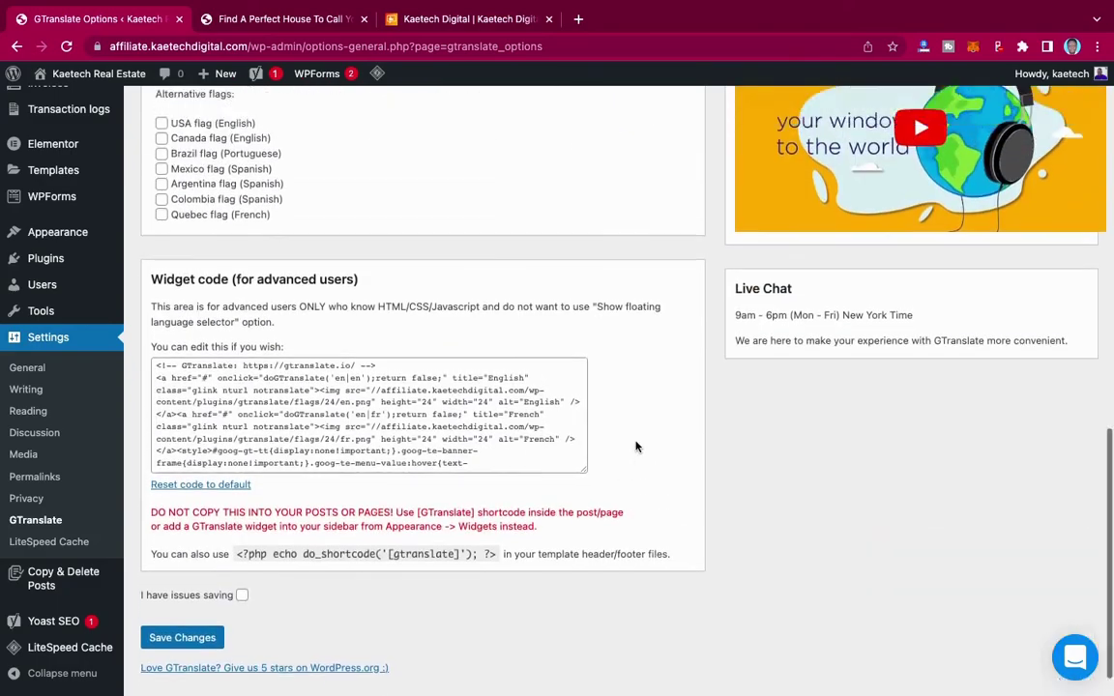
{"action": "scroll", "coordinate": [635, 446], "scroll_direction": "up", "scroll_amount": 3}
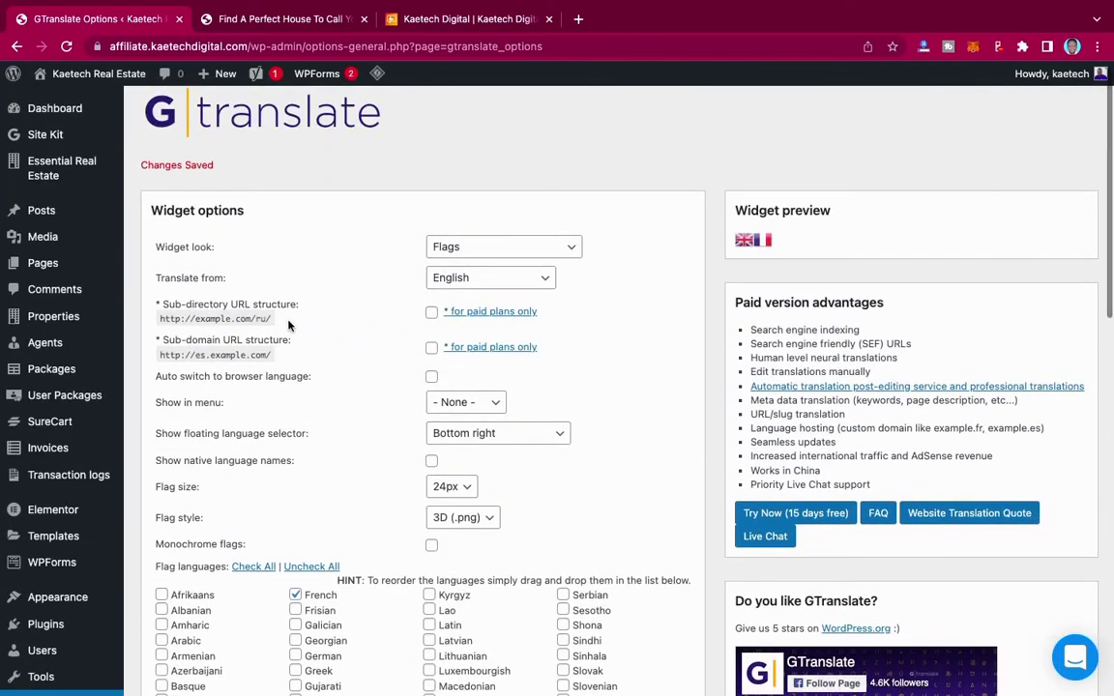
{"action": "left_click", "coordinate": [488, 403]}
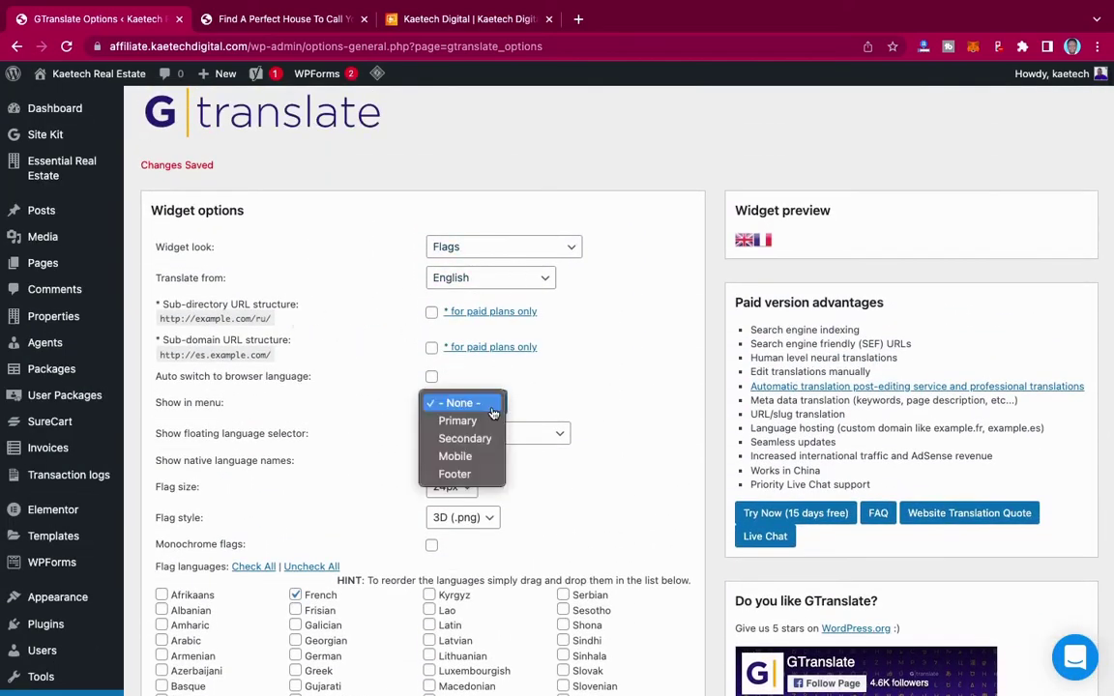
{"action": "left_click", "coordinate": [485, 422]}
{"action": "scroll", "coordinate": [566, 484], "scroll_direction": "down", "scroll_amount": 3}
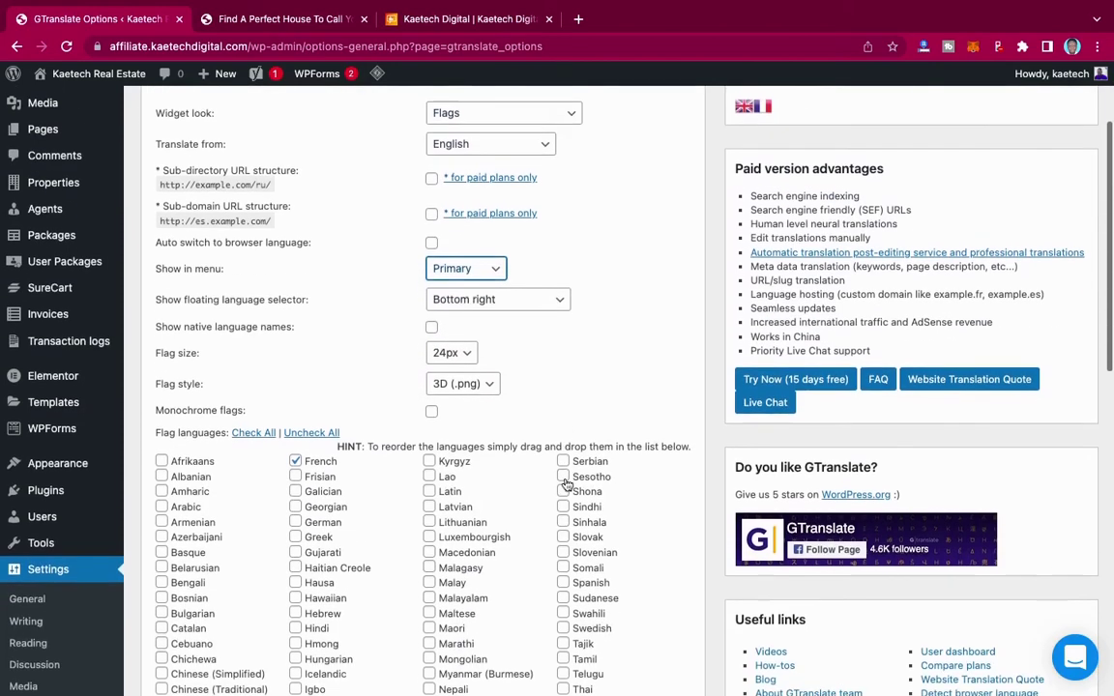
{"action": "left_click", "coordinate": [498, 296]}
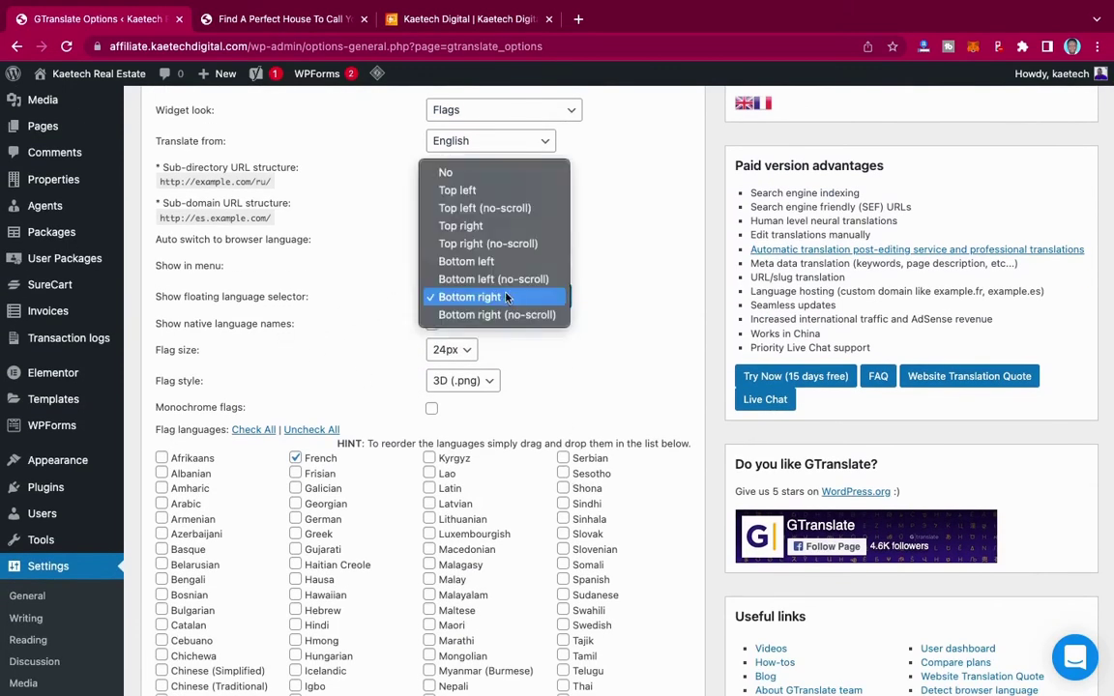
{"action": "left_click", "coordinate": [490, 173]}
Step: Enable the "I have issues saving" option and save the GTranslate changes
{"action": "scroll", "coordinate": [516, 312], "scroll_direction": "down", "scroll_amount": 15}
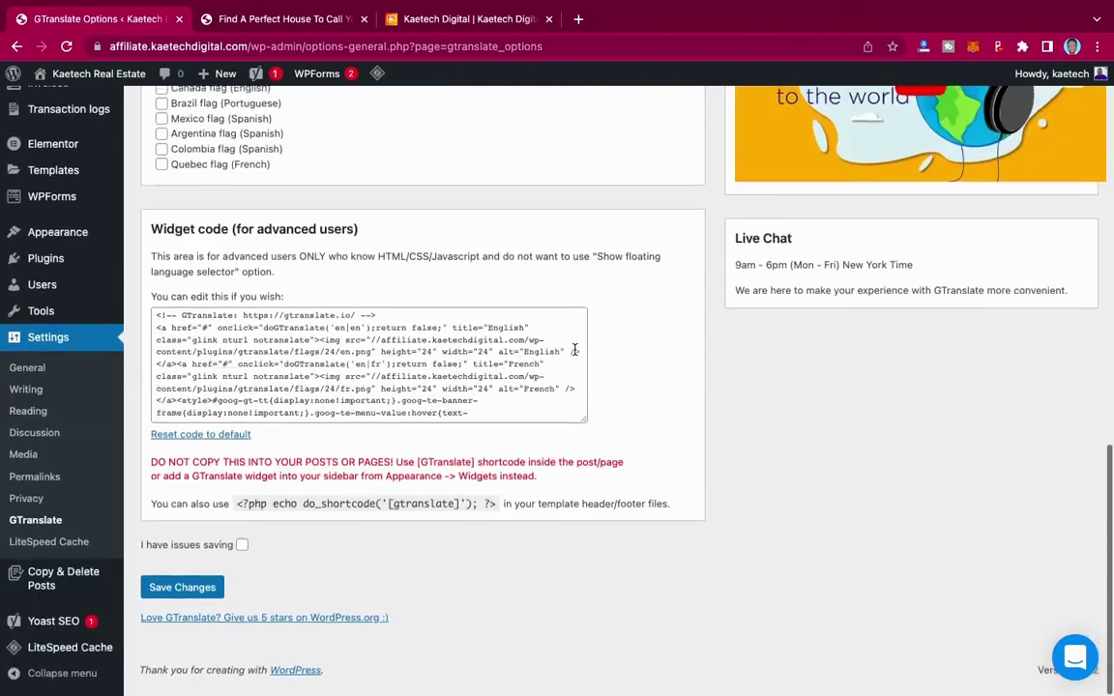
{"action": "left_click", "coordinate": [242, 556]}
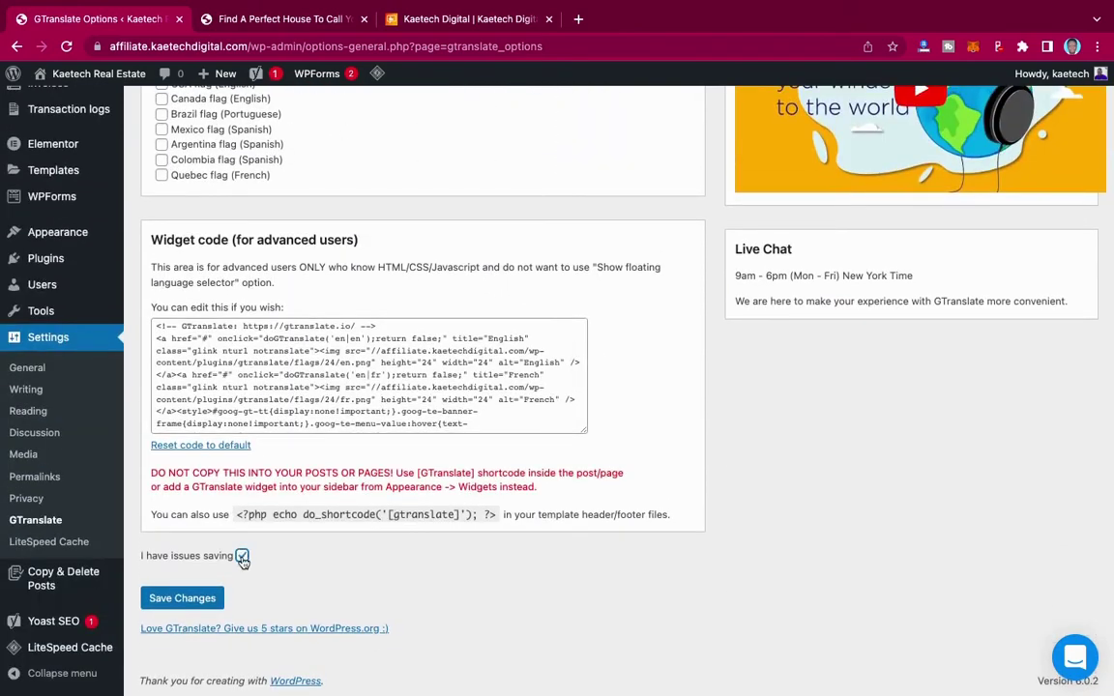
{"action": "left_click", "coordinate": [203, 600]}
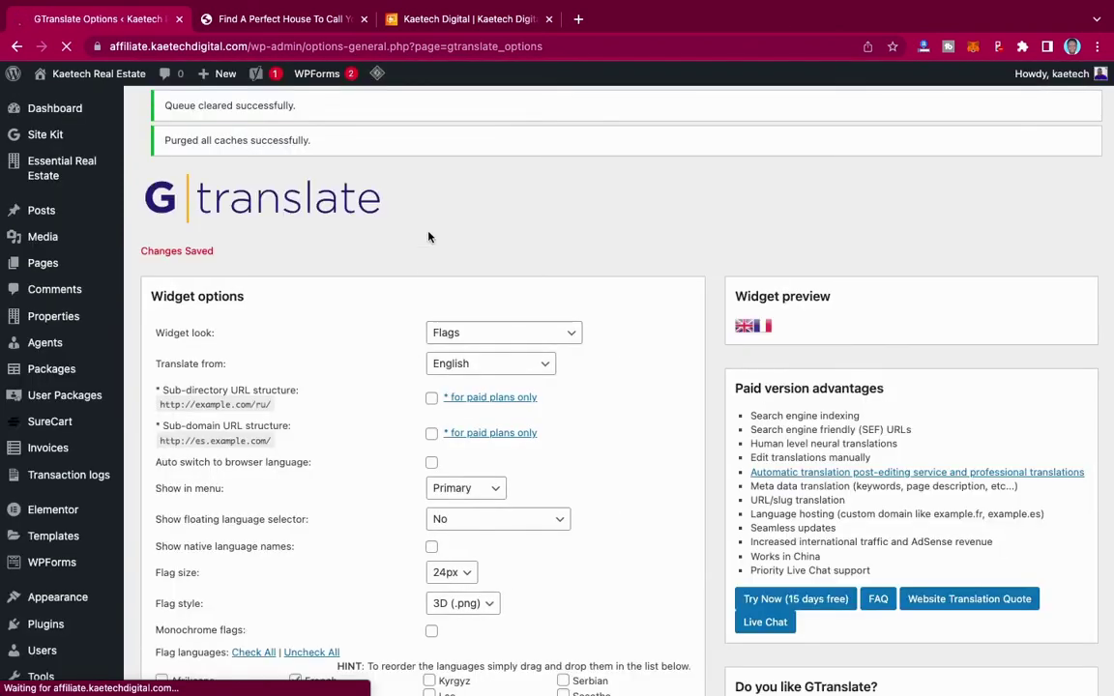
Step: Reload the live homepage, switch it to French with the flag in the site header, and look through the translated sections
{"action": "left_click", "coordinate": [300, 20]}
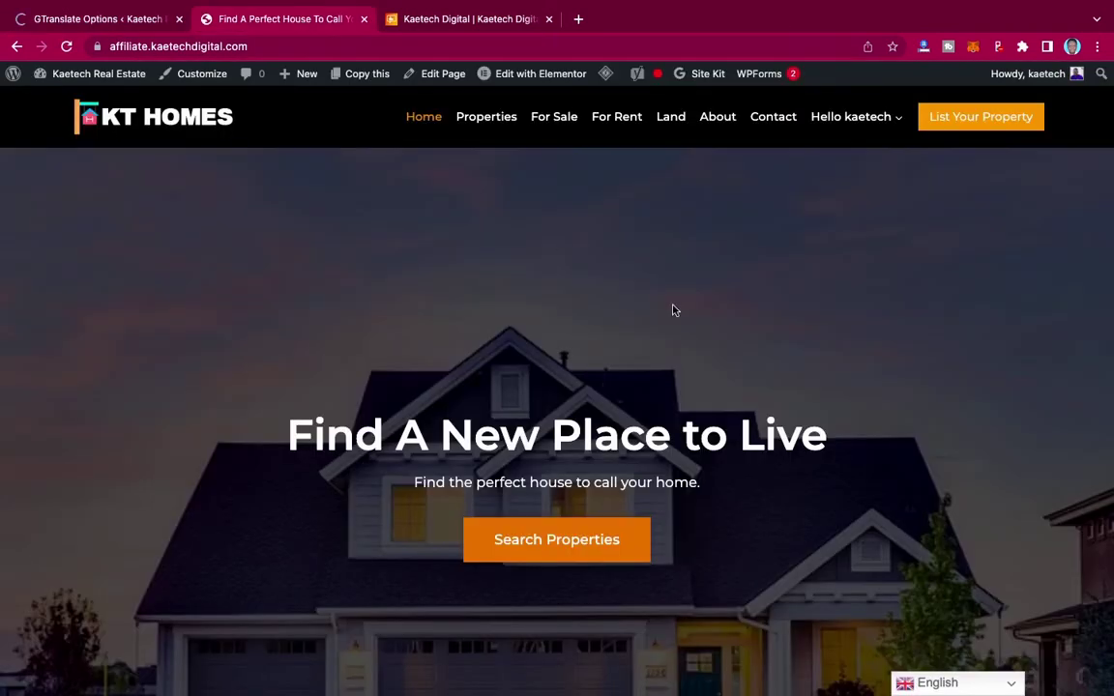
{"action": "left_click", "coordinate": [66, 46]}
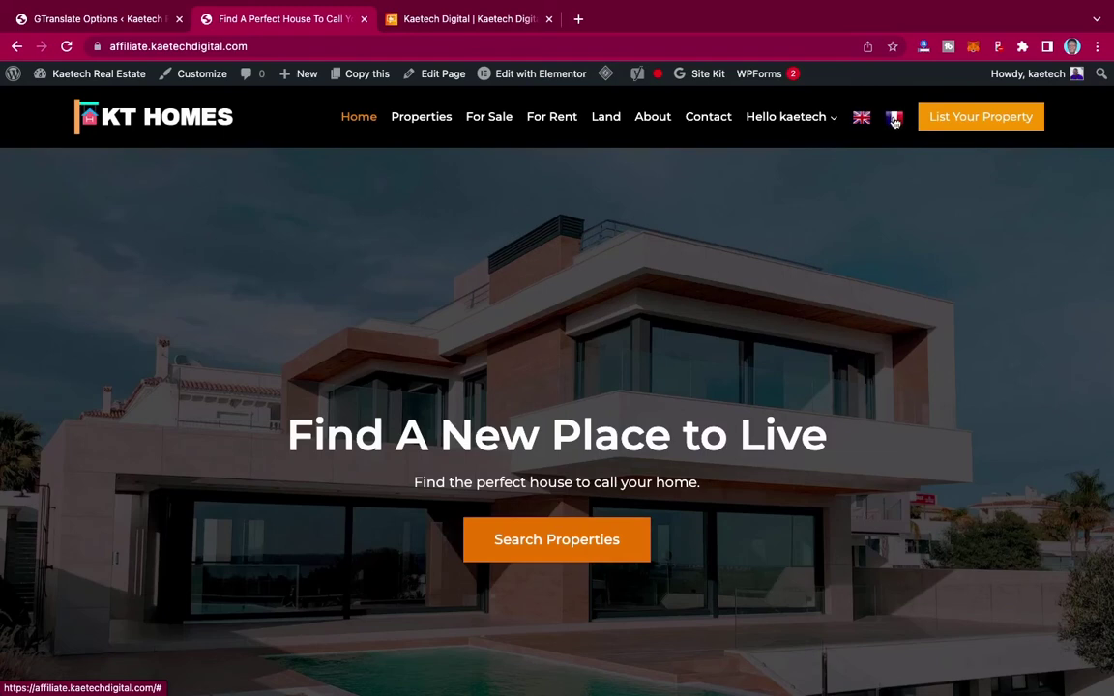
{"action": "left_click", "coordinate": [894, 120]}
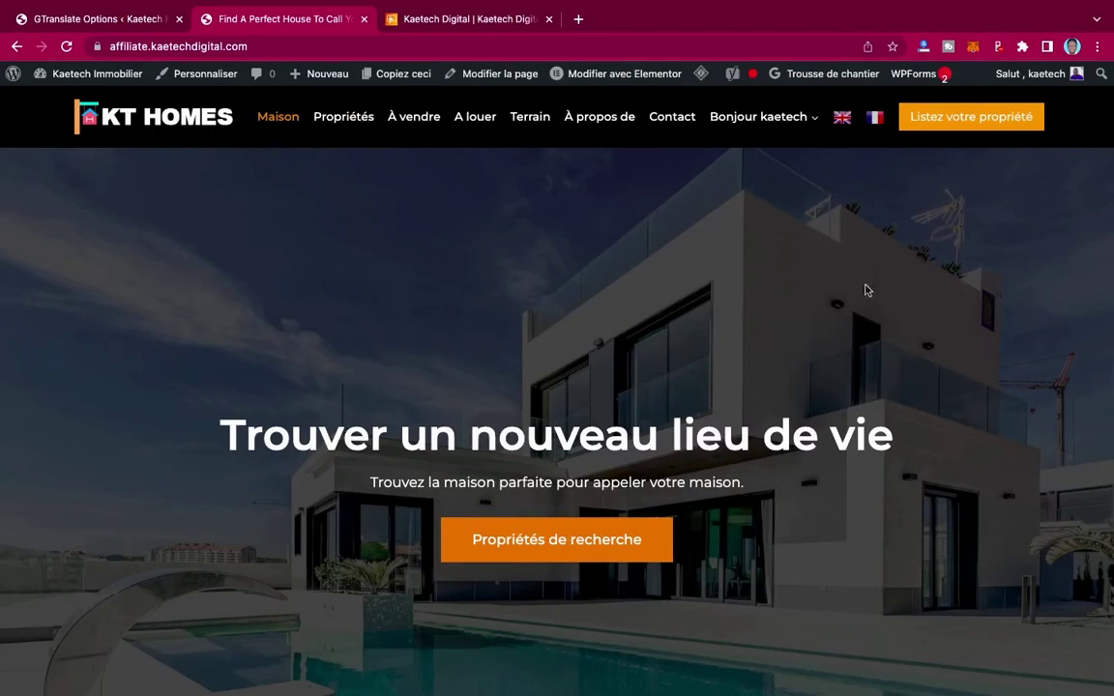
{"action": "scroll", "coordinate": [931, 377], "scroll_direction": "down", "scroll_amount": 12}
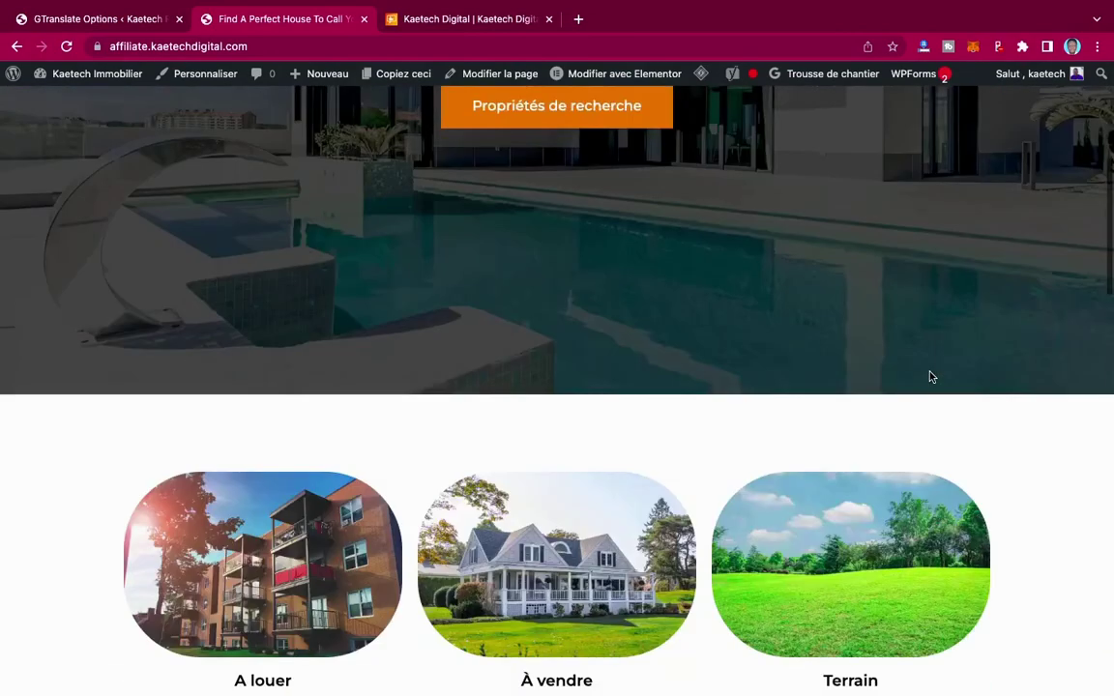
{"action": "scroll", "coordinate": [931, 377], "scroll_direction": "down", "scroll_amount": 3}
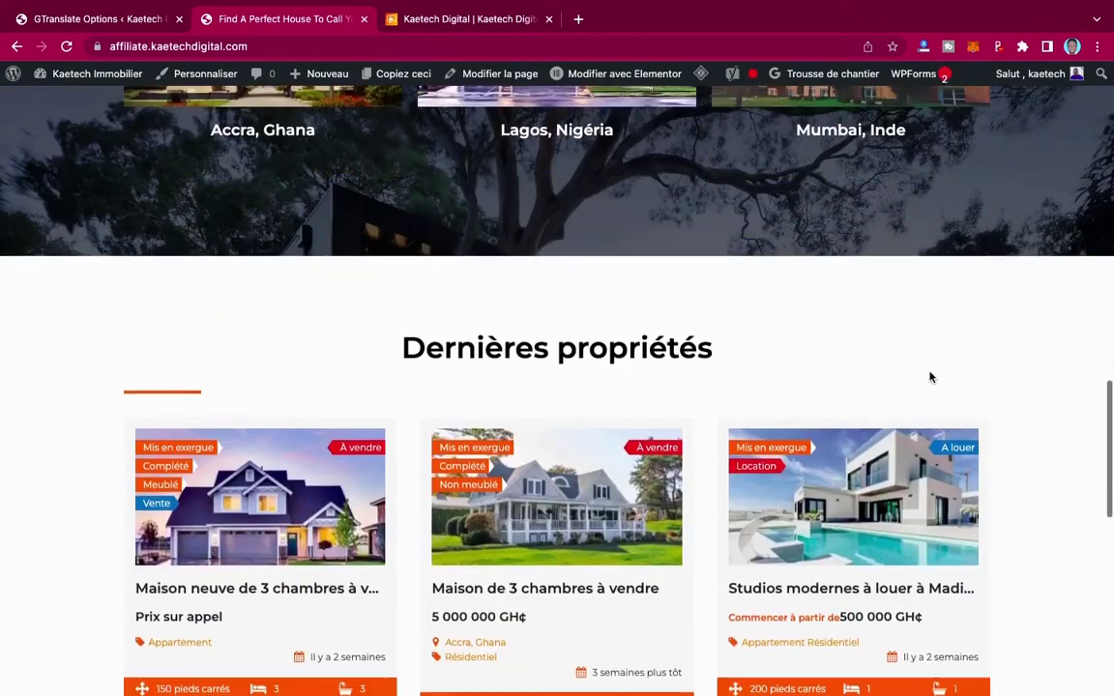
{"action": "scroll", "coordinate": [931, 377], "scroll_direction": "down", "scroll_amount": 4}
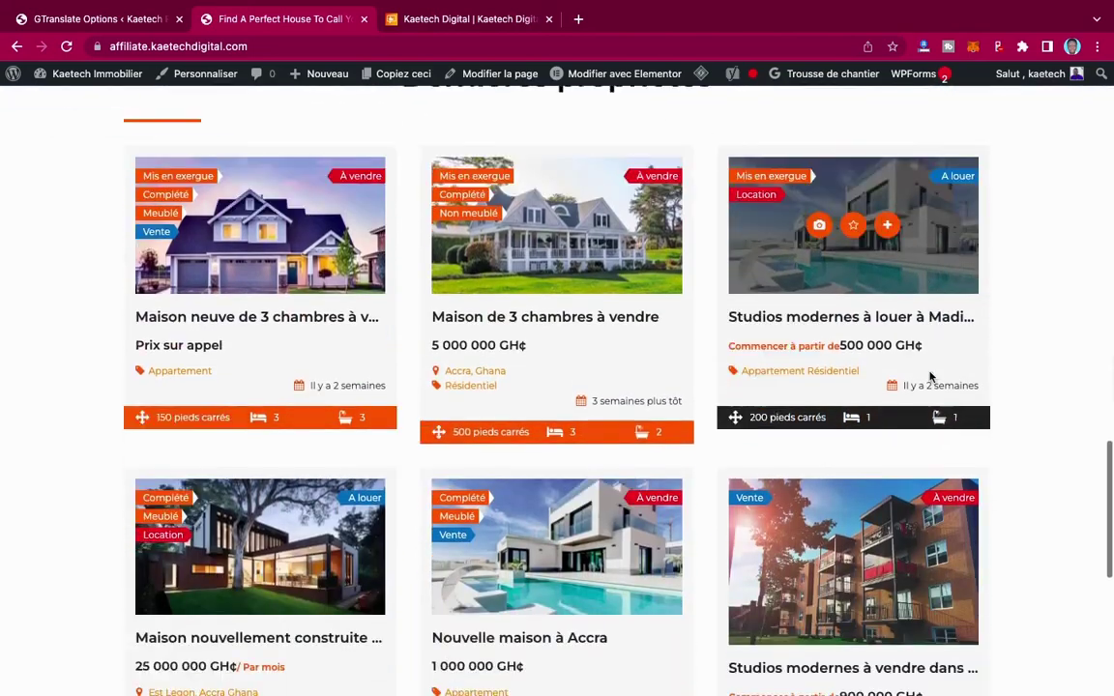
{"action": "scroll", "coordinate": [931, 377], "scroll_direction": "up", "scroll_amount": 15}
{"action": "scroll", "coordinate": [931, 377], "scroll_direction": "up", "scroll_amount": 3}
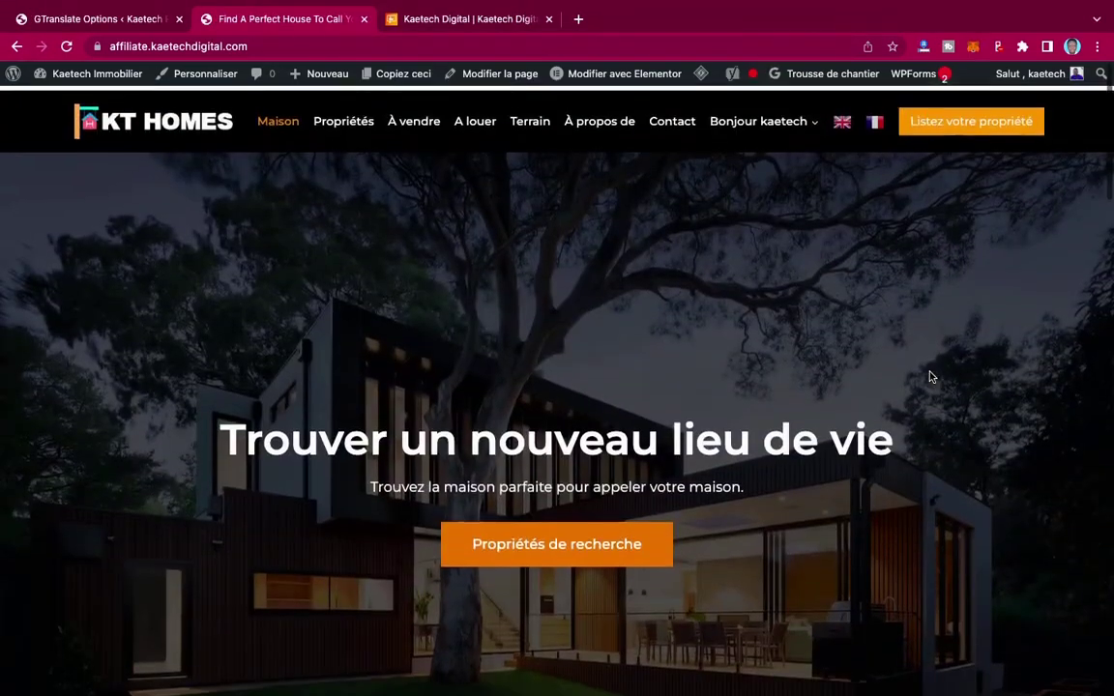